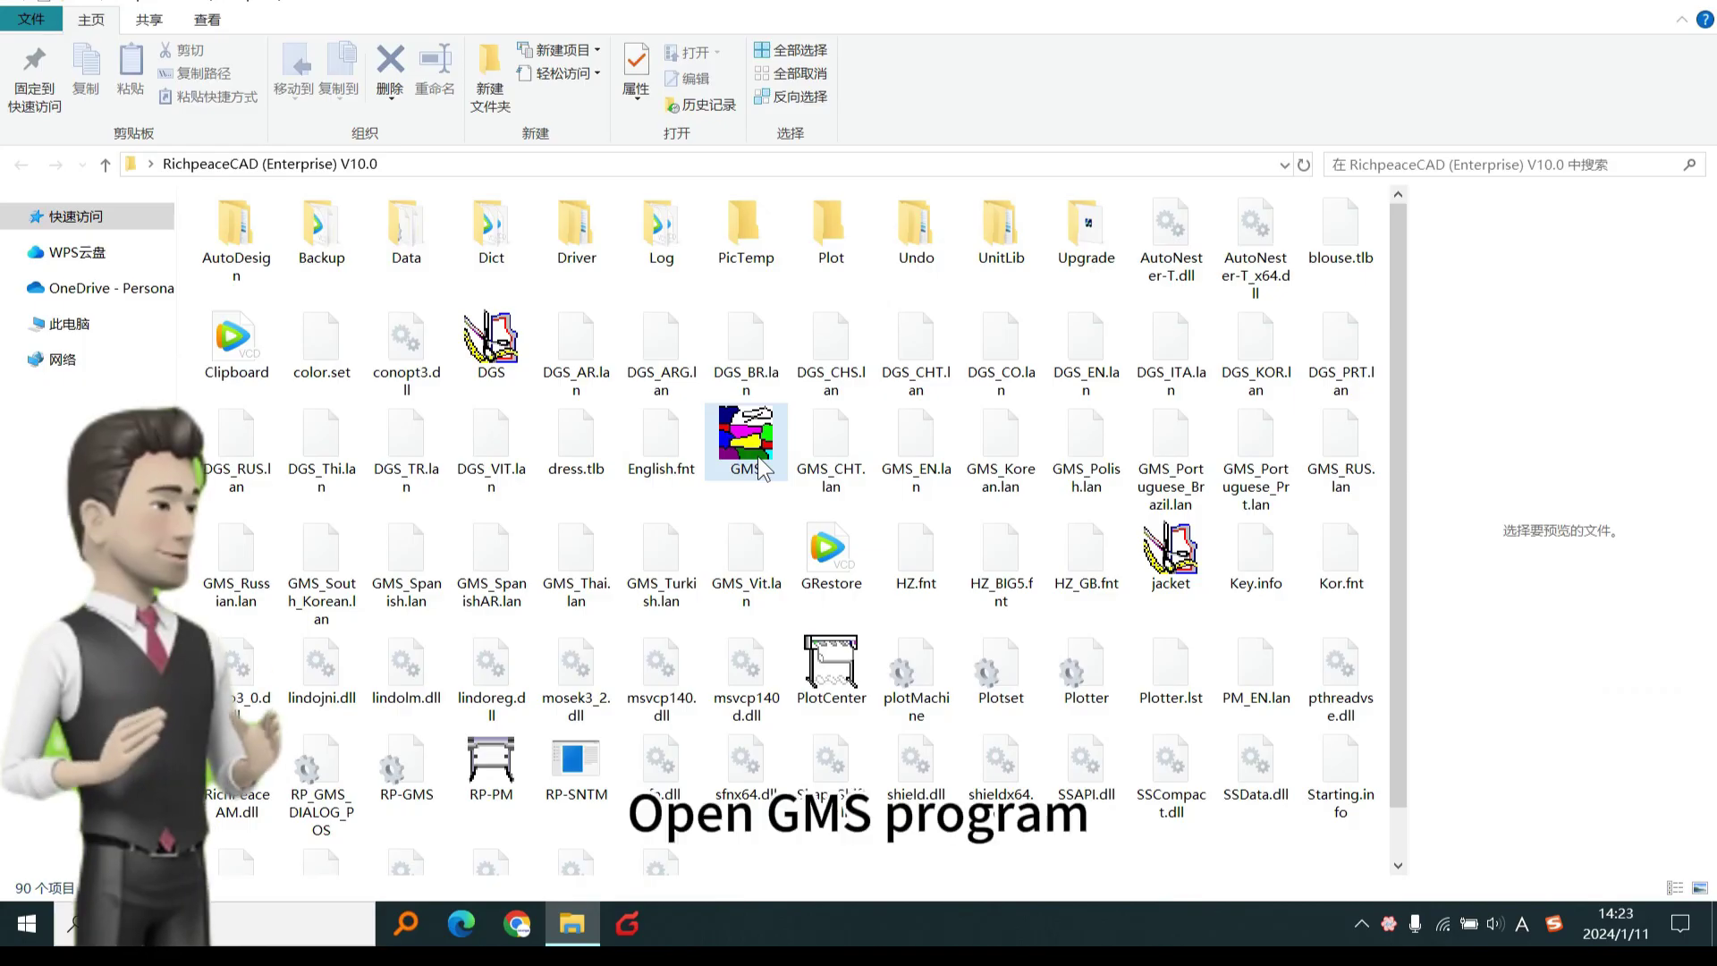
- Start GMS from its icon in the RichpeaceCAD (Enterprise) V10.0 folder
{"action": "double_click", "coordinate": [762, 444]}
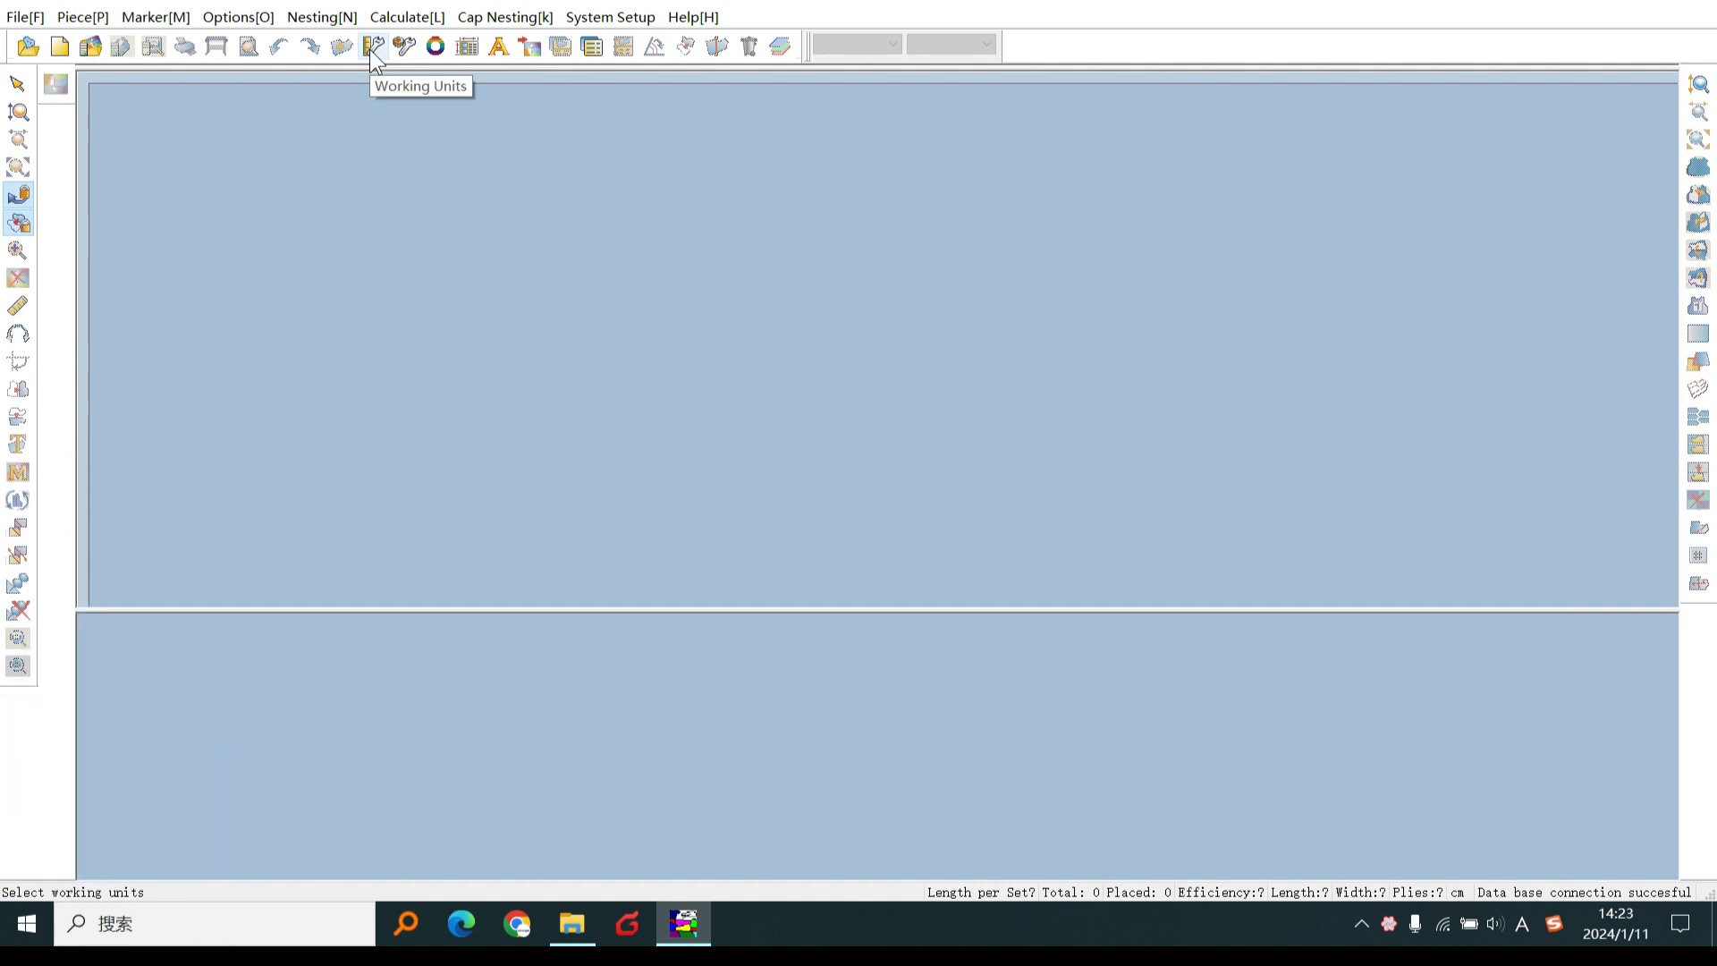
{"action": "left_click", "coordinate": [369, 50]}
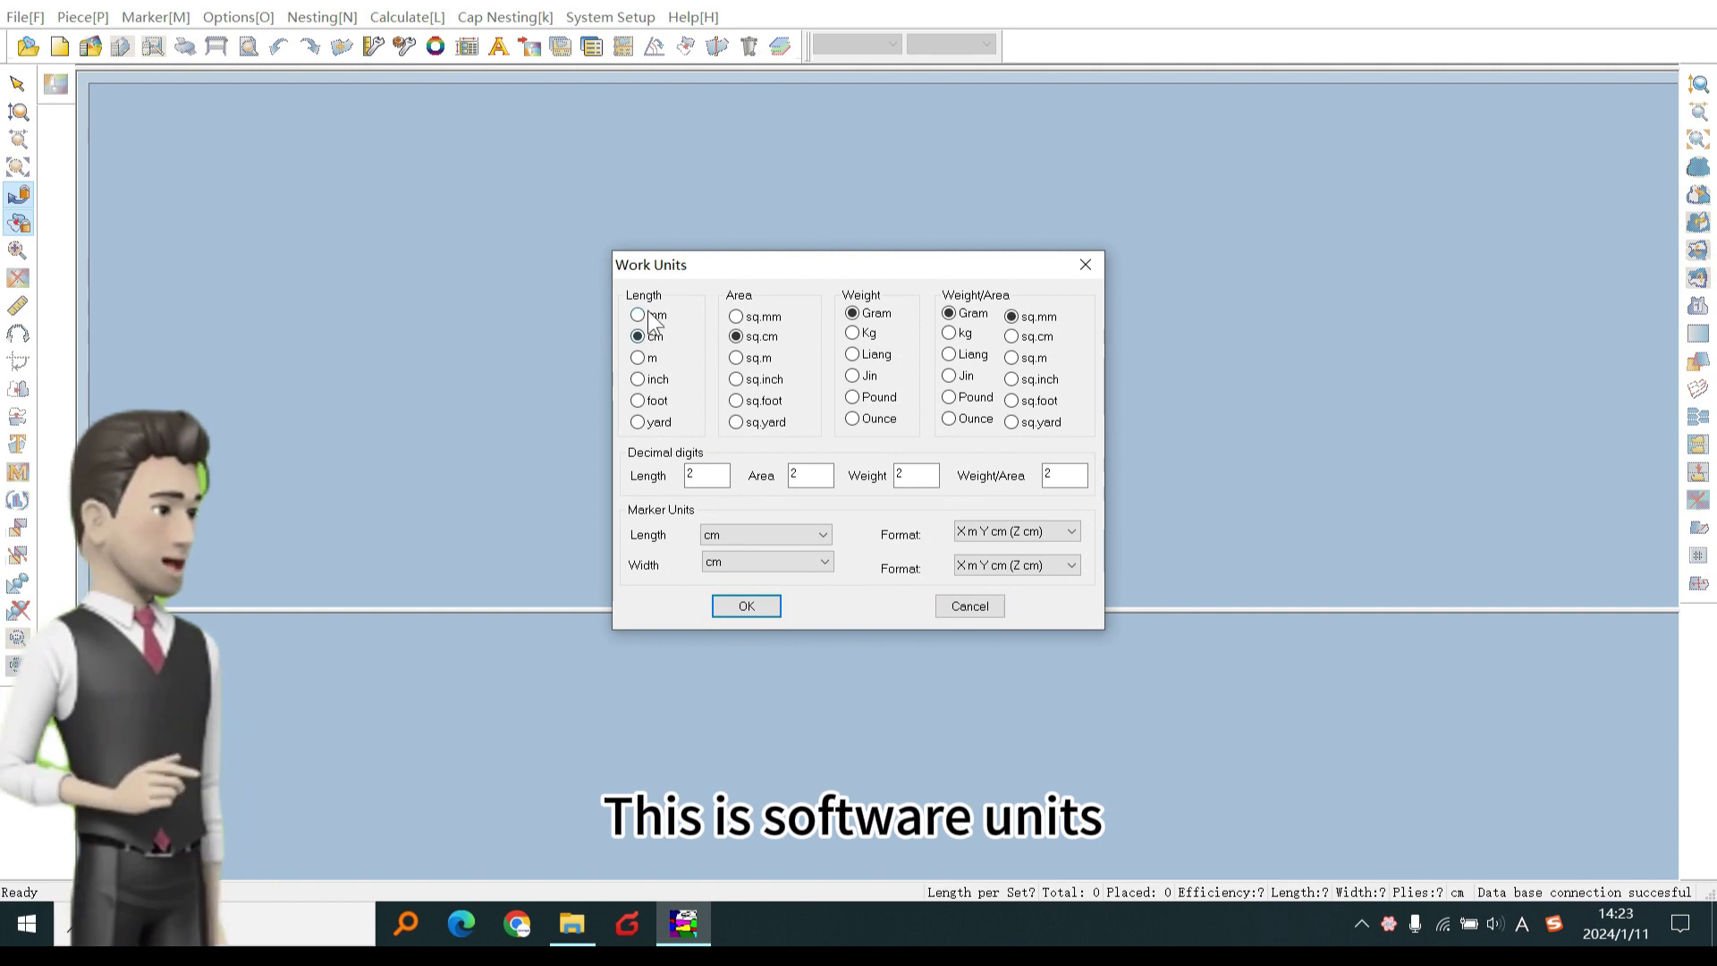
{"action": "left_click", "coordinate": [745, 537]}
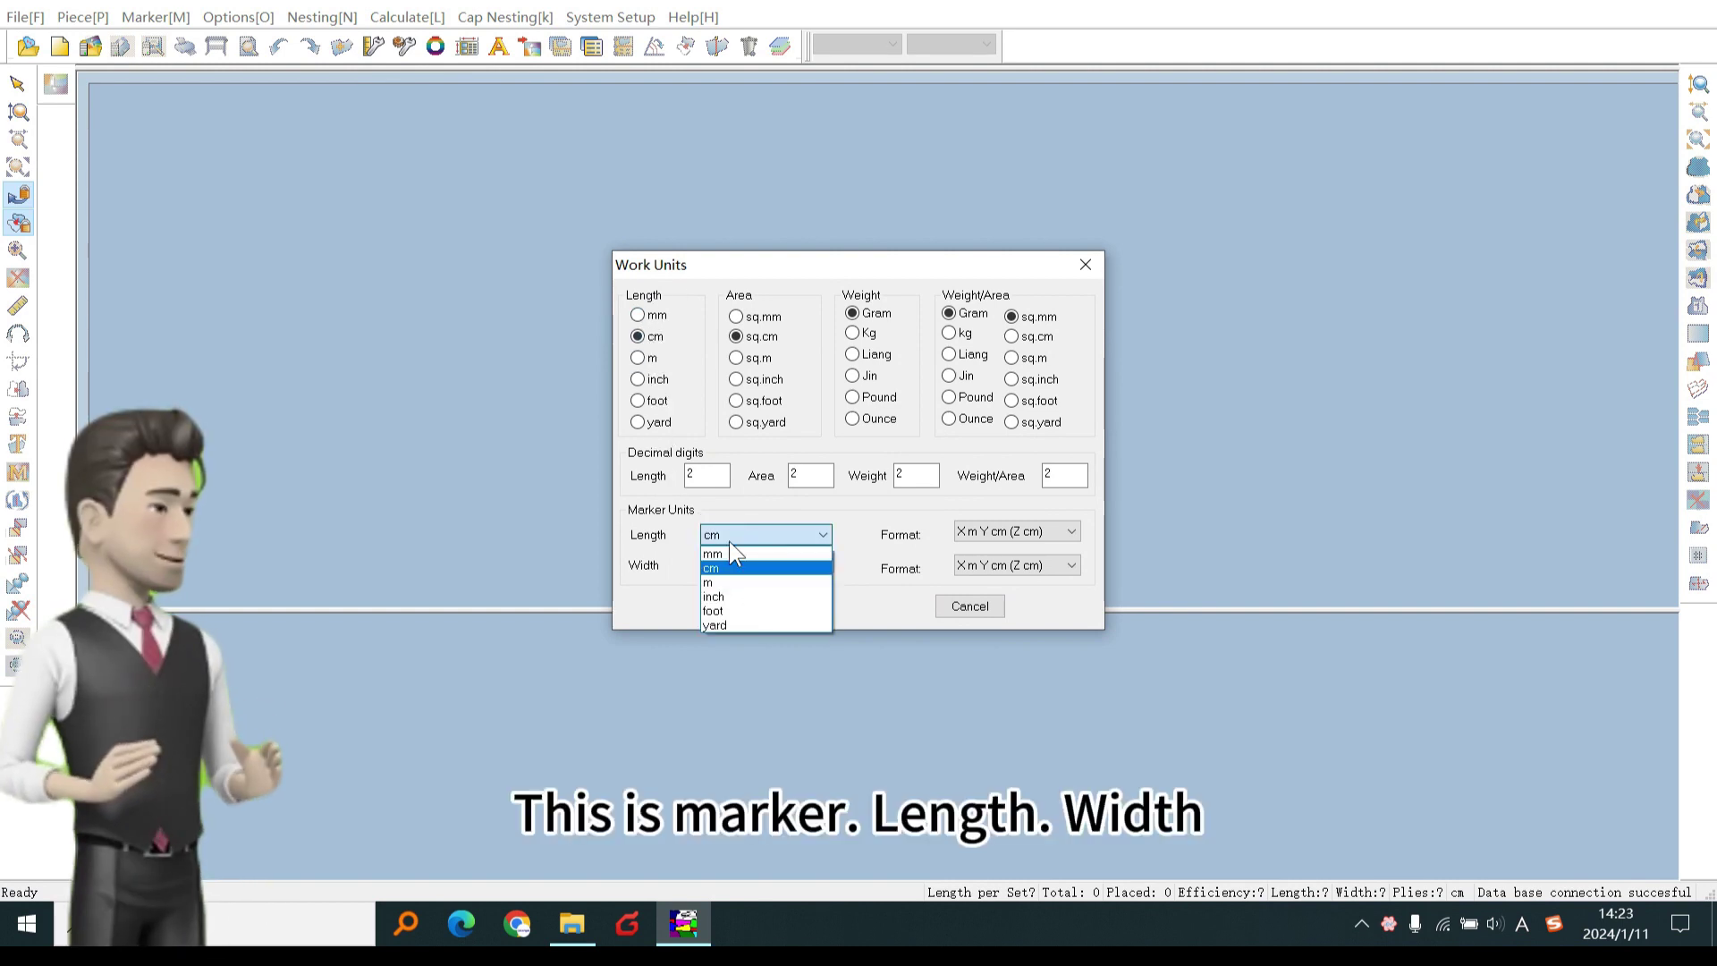
{"action": "left_click", "coordinate": [716, 566]}
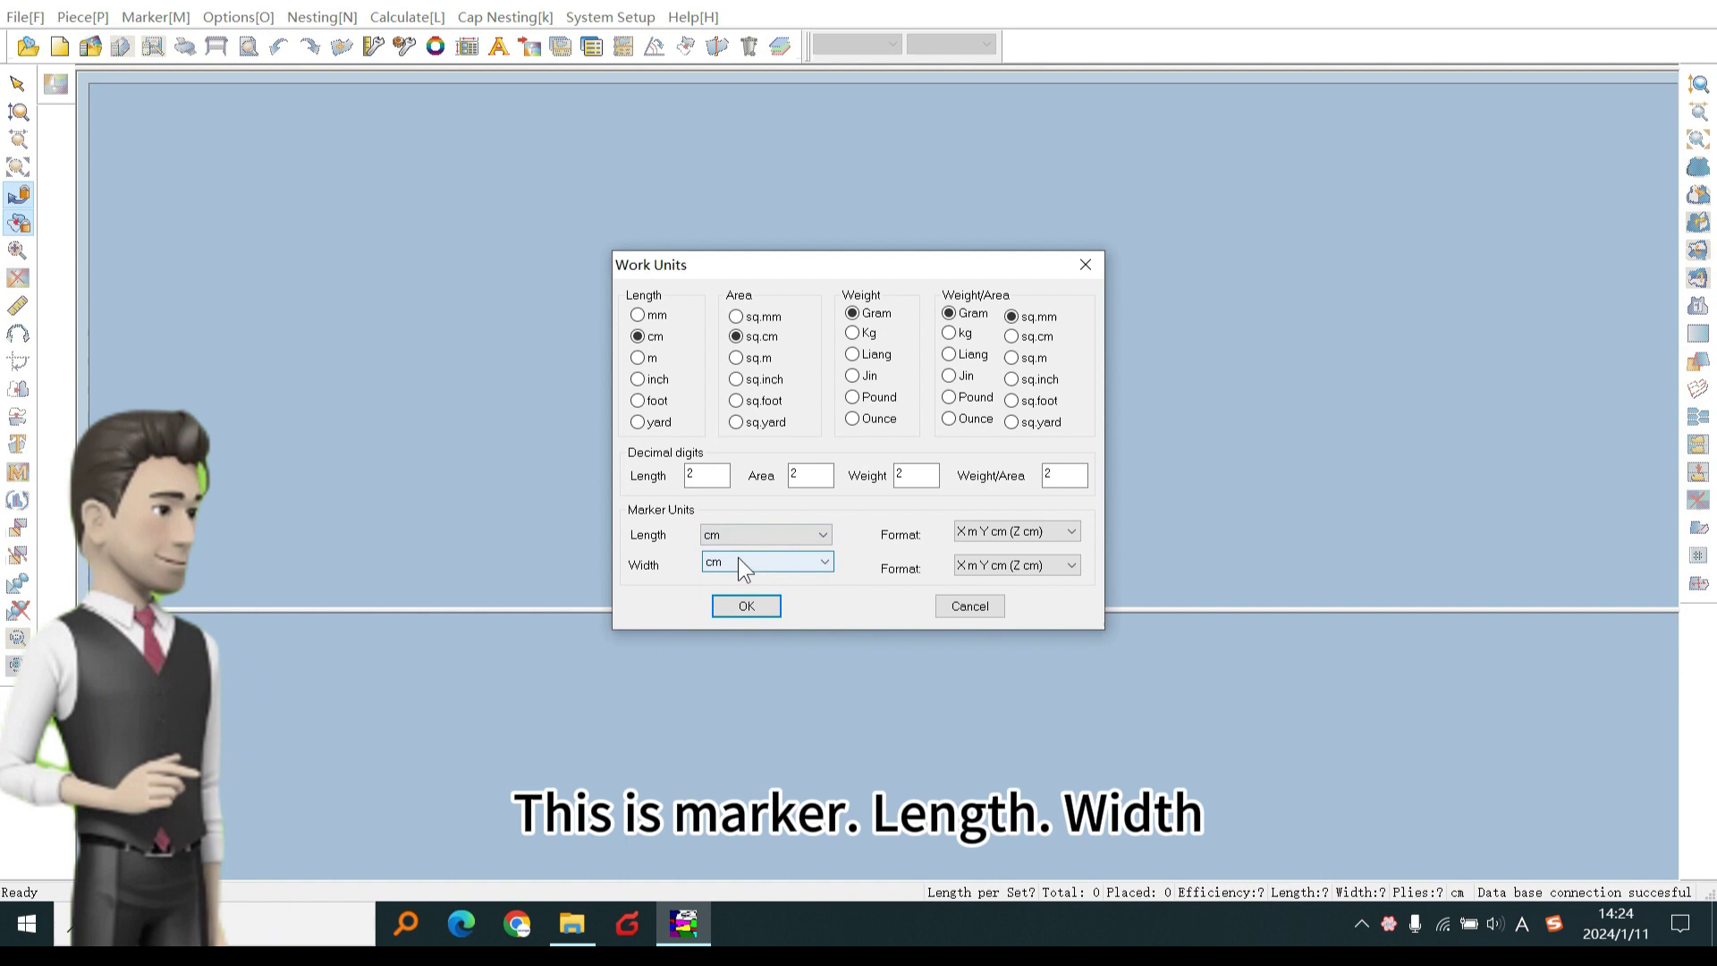
{"action": "left_click", "coordinate": [718, 594]}
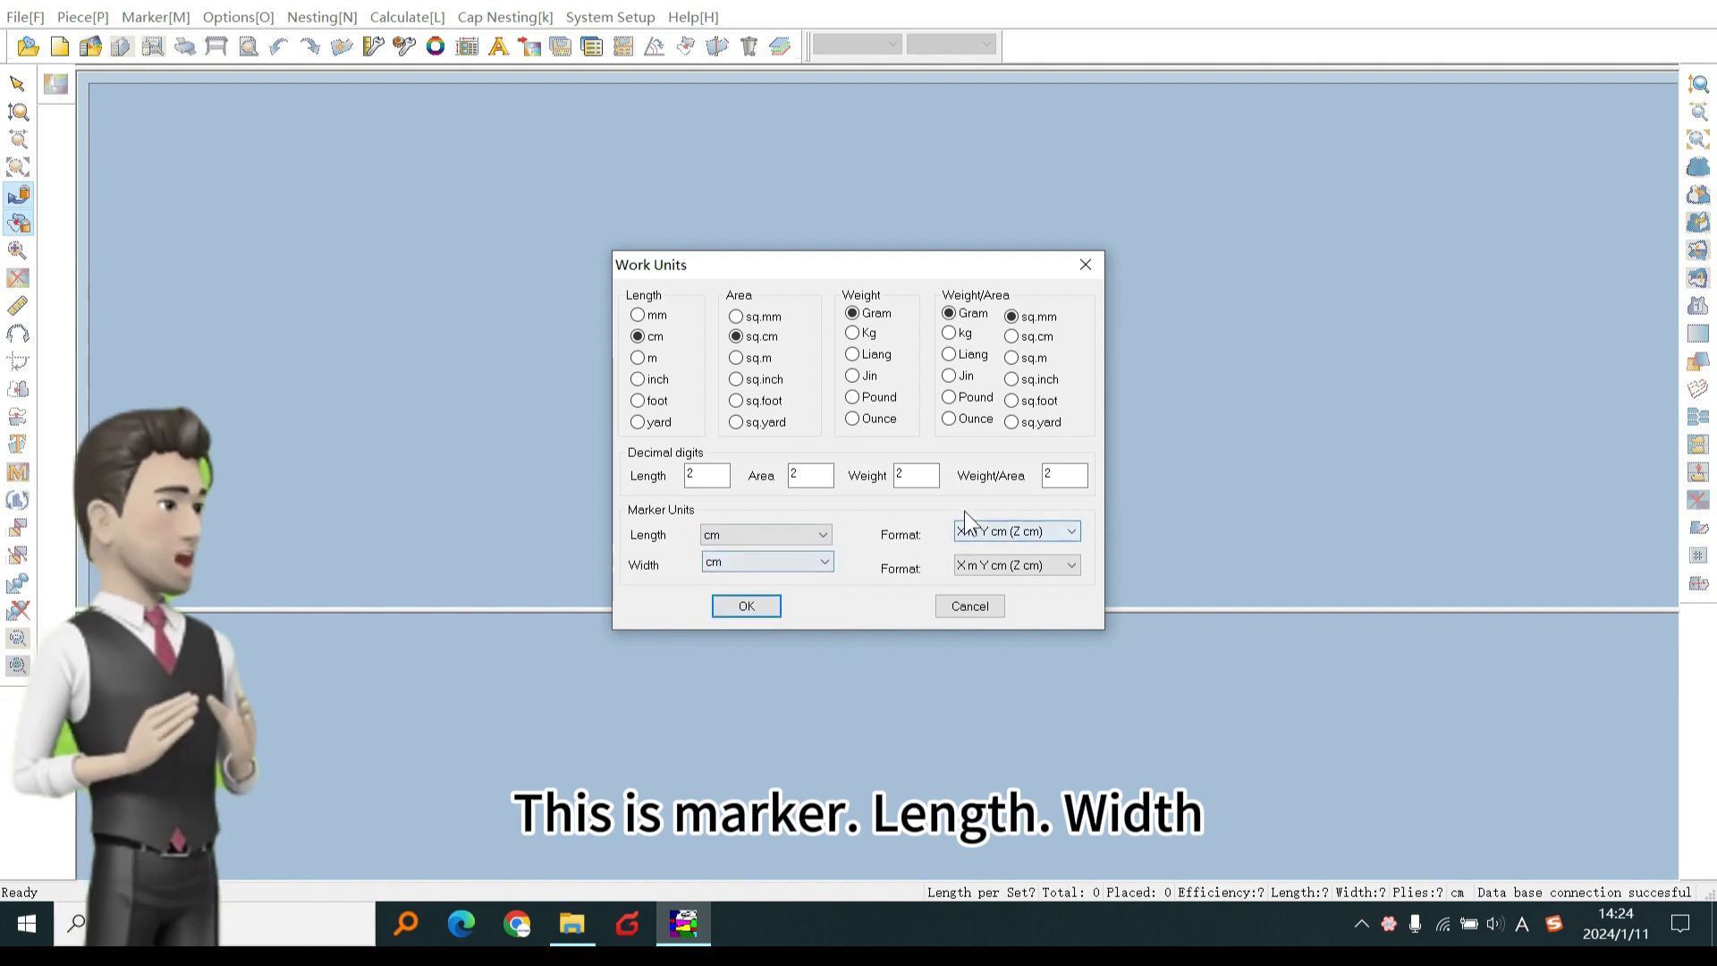
{"action": "left_click", "coordinate": [1063, 536]}
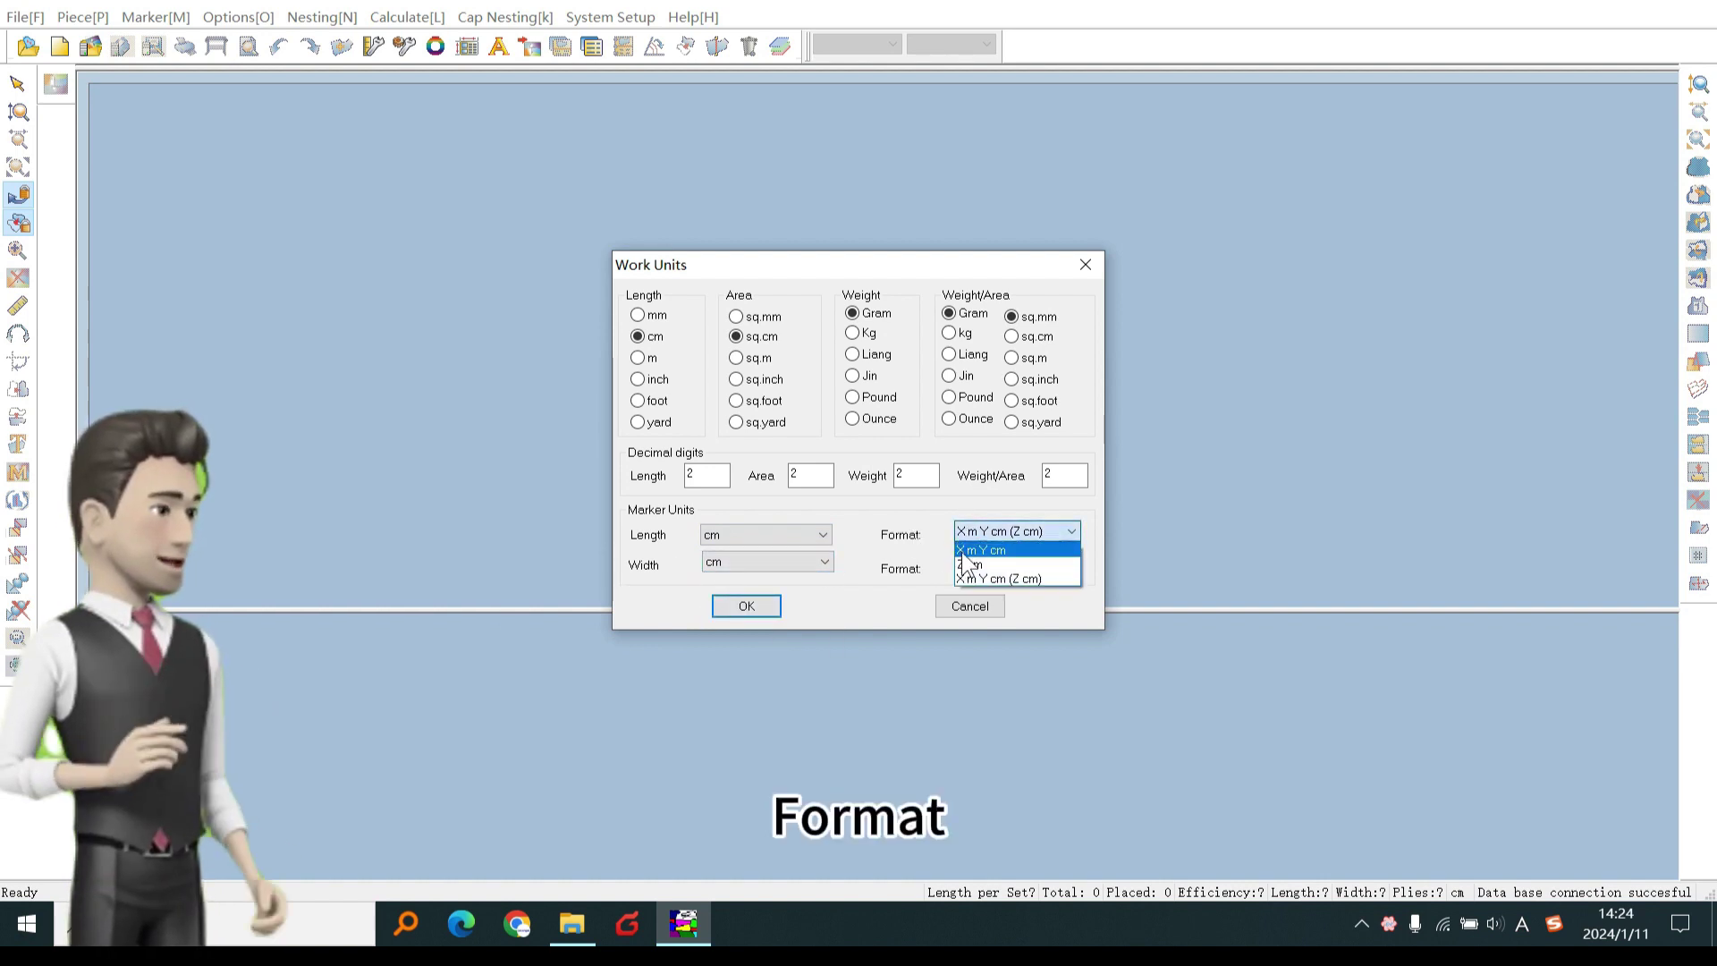
{"action": "left_click", "coordinate": [999, 578]}
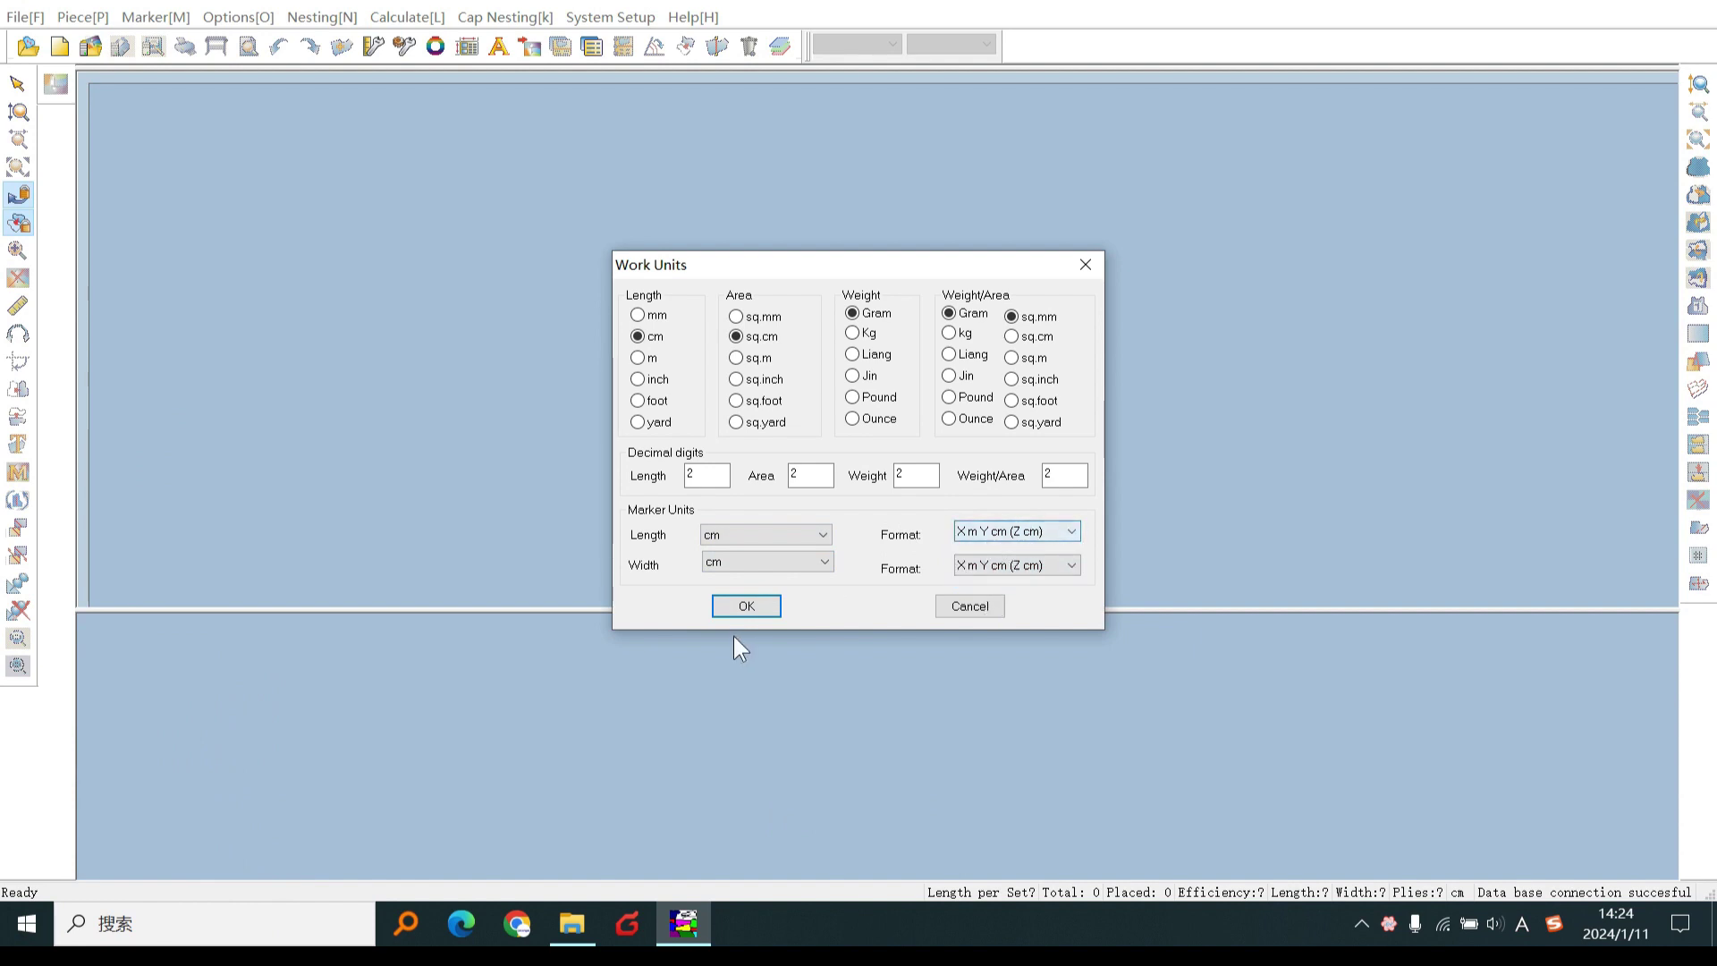
{"action": "left_click", "coordinate": [758, 610]}
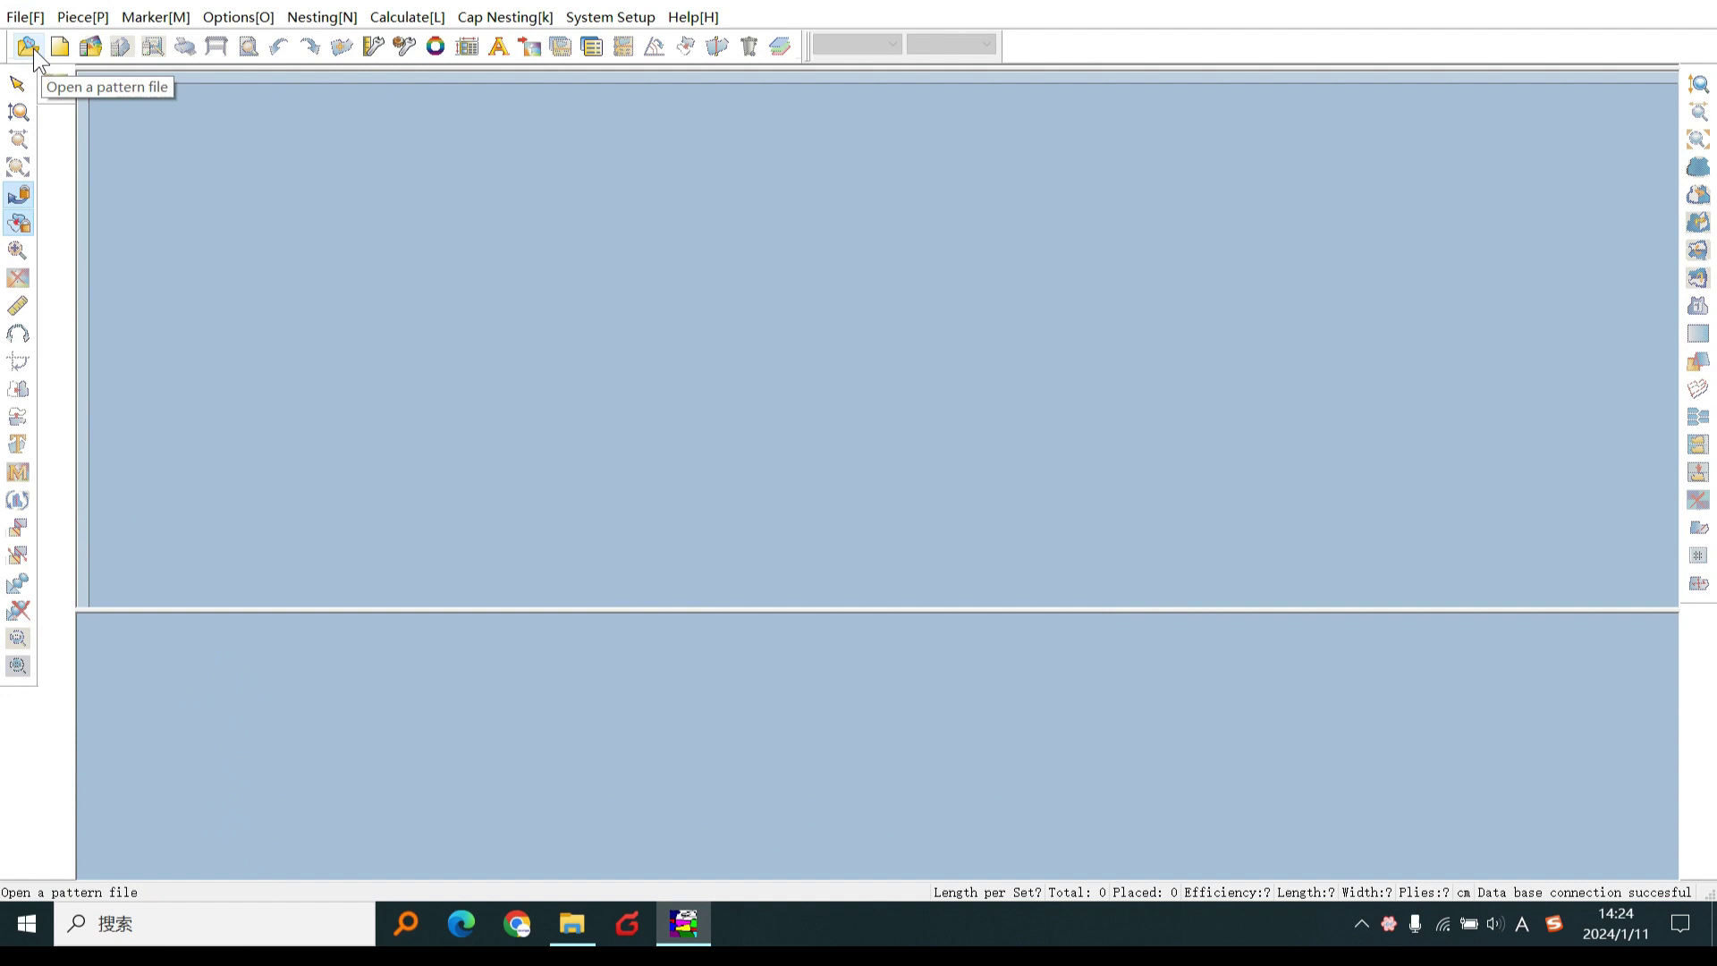
- Create a new marker with width 160, length 10000 and 1 ply
{"action": "left_click", "coordinate": [34, 48]}
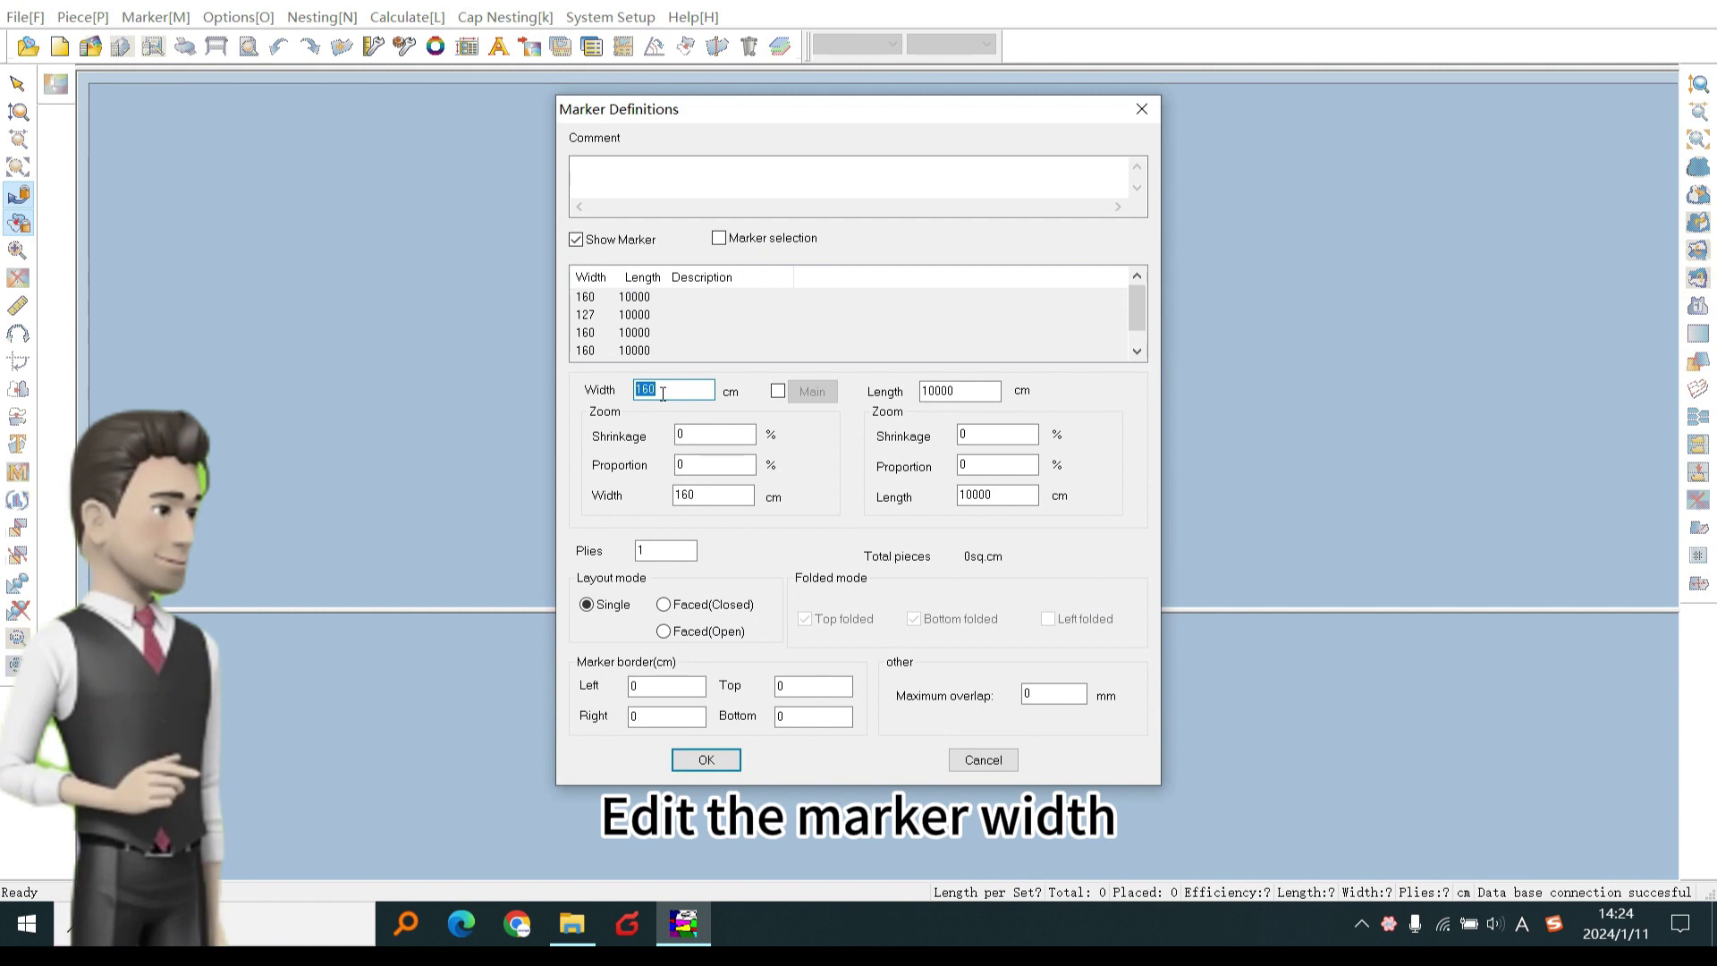
{"action": "left_click", "coordinate": [967, 389]}
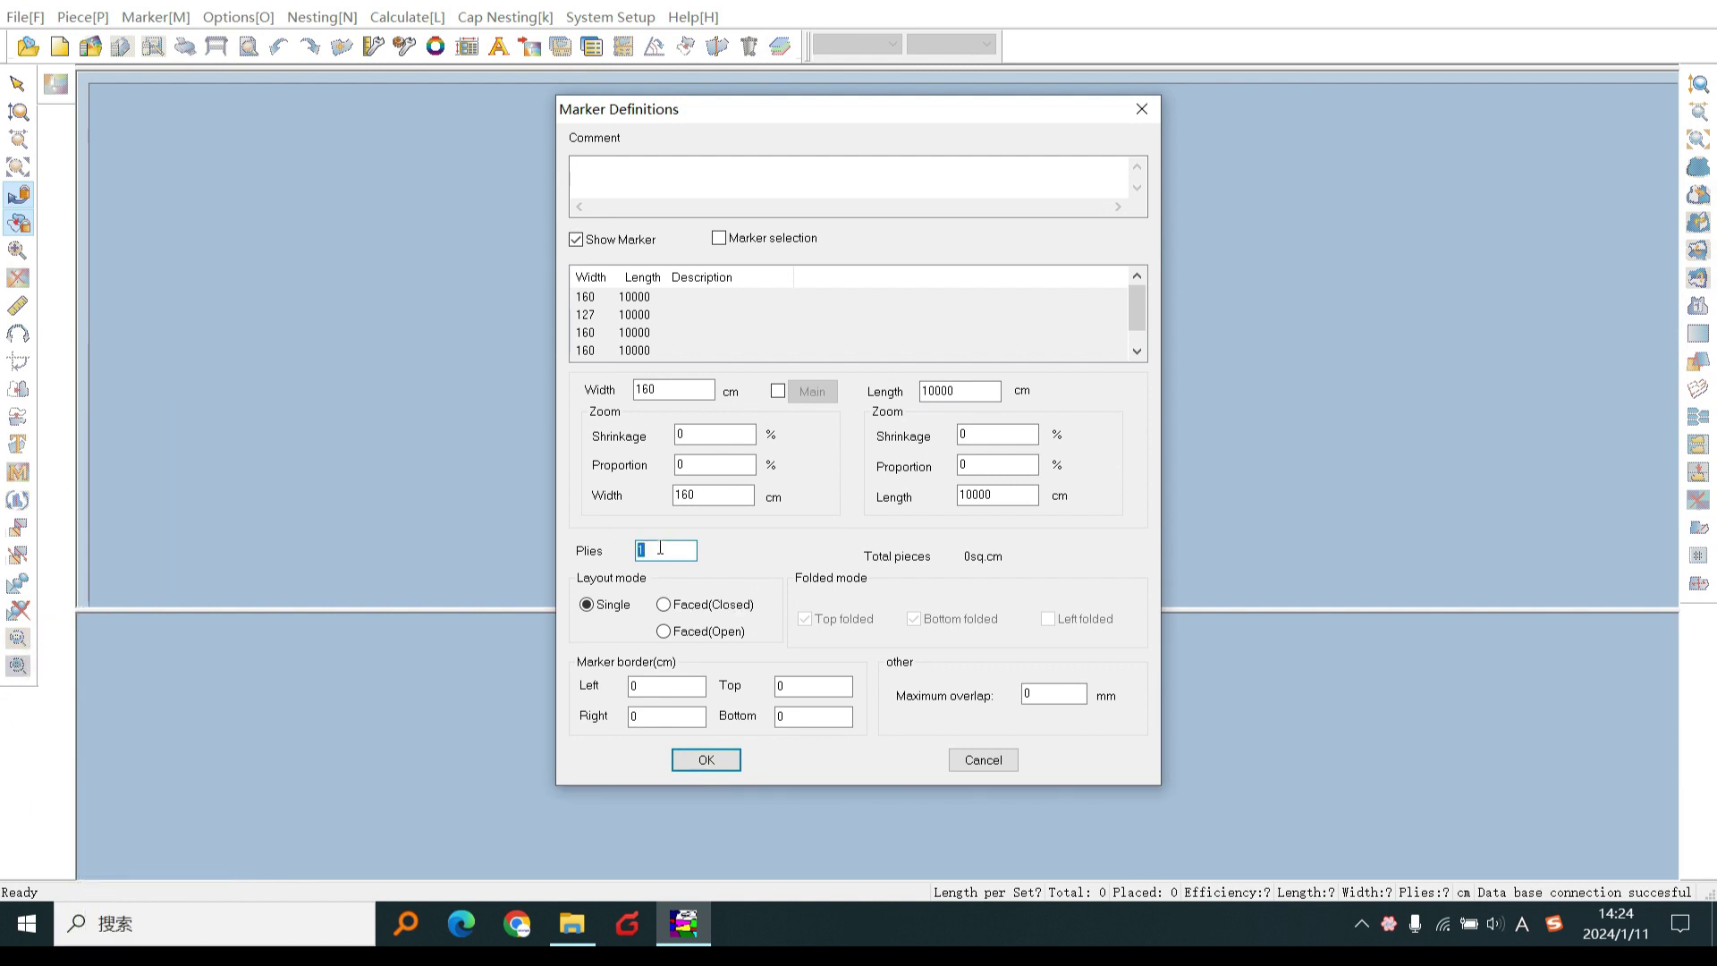
{"action": "left_click", "coordinate": [706, 760]}
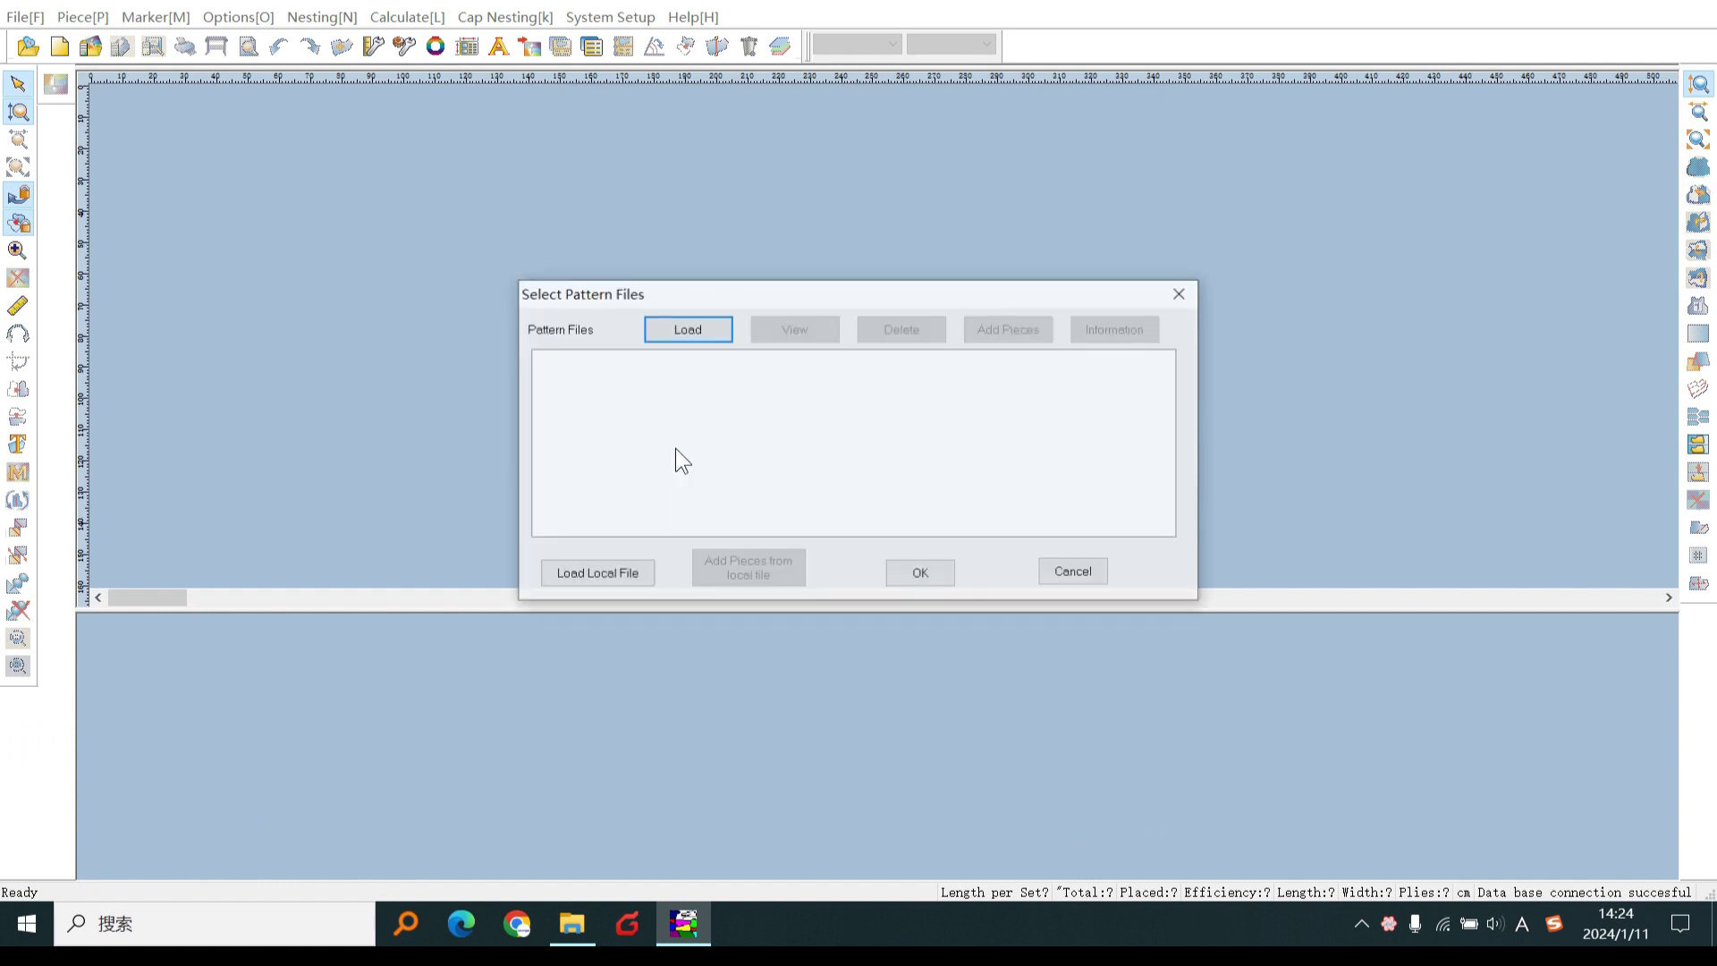
- Load the marker.DGS pattern file from this computer into the order dialog
{"action": "left_click", "coordinate": [612, 577]}
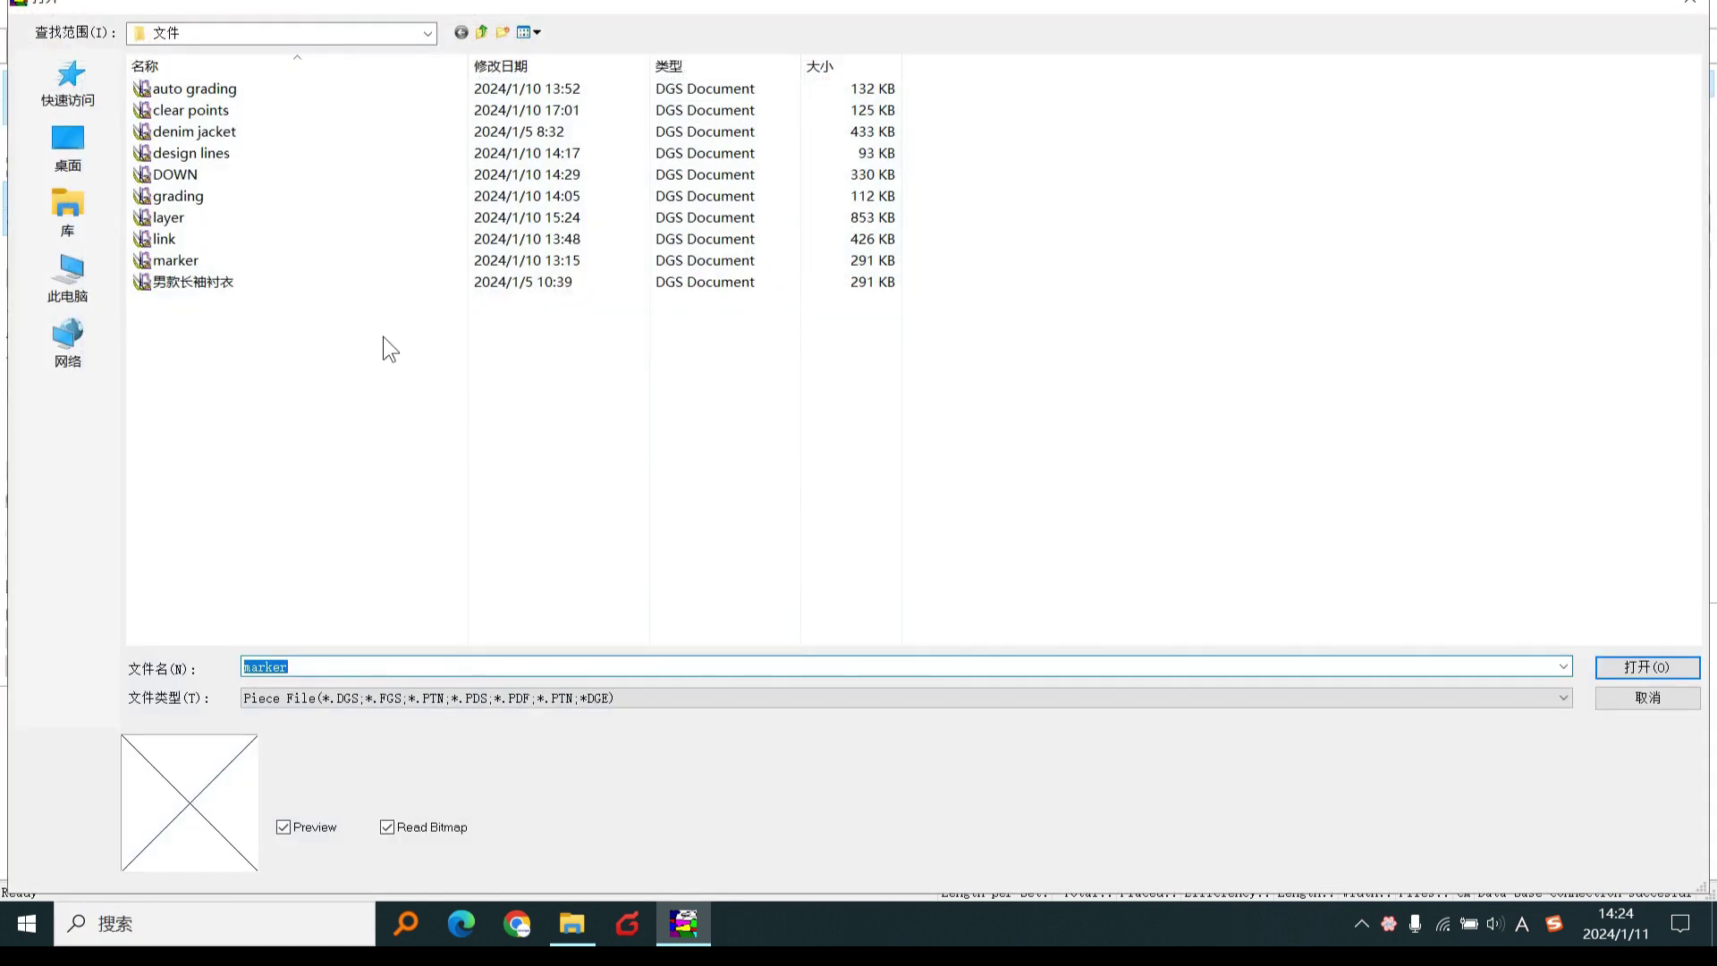
{"action": "double_click", "coordinate": [178, 258]}
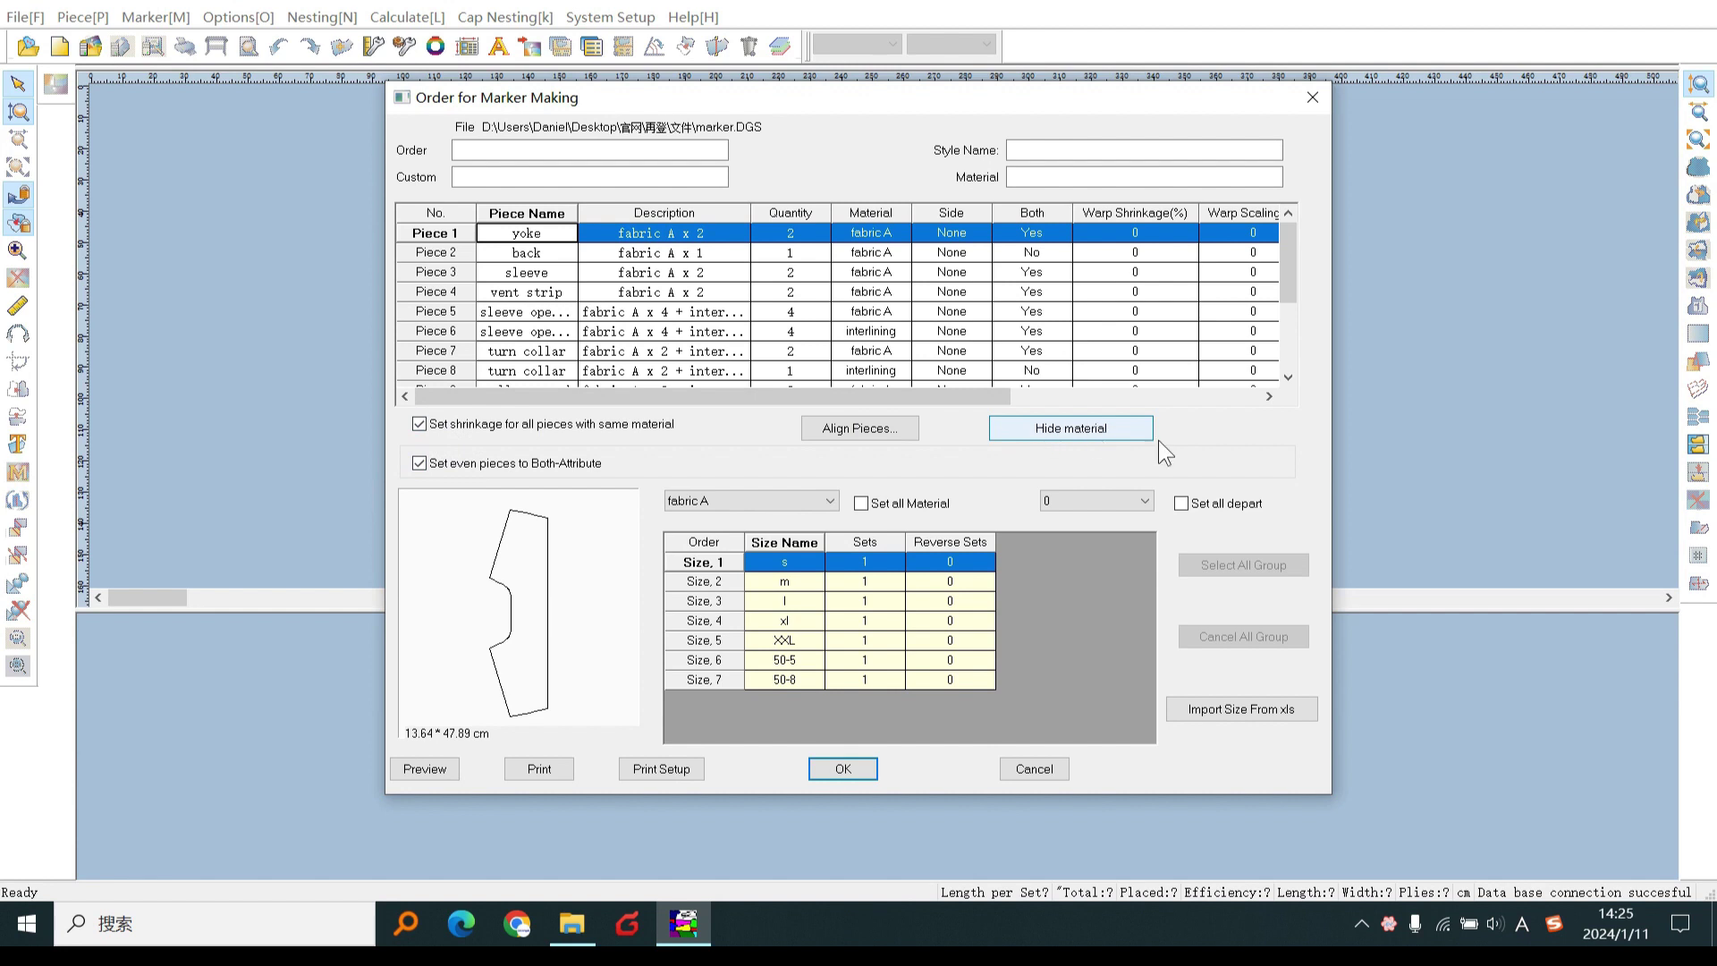
- Review the material merging choices and leave them set to Restore
{"action": "left_click", "coordinate": [1097, 429]}
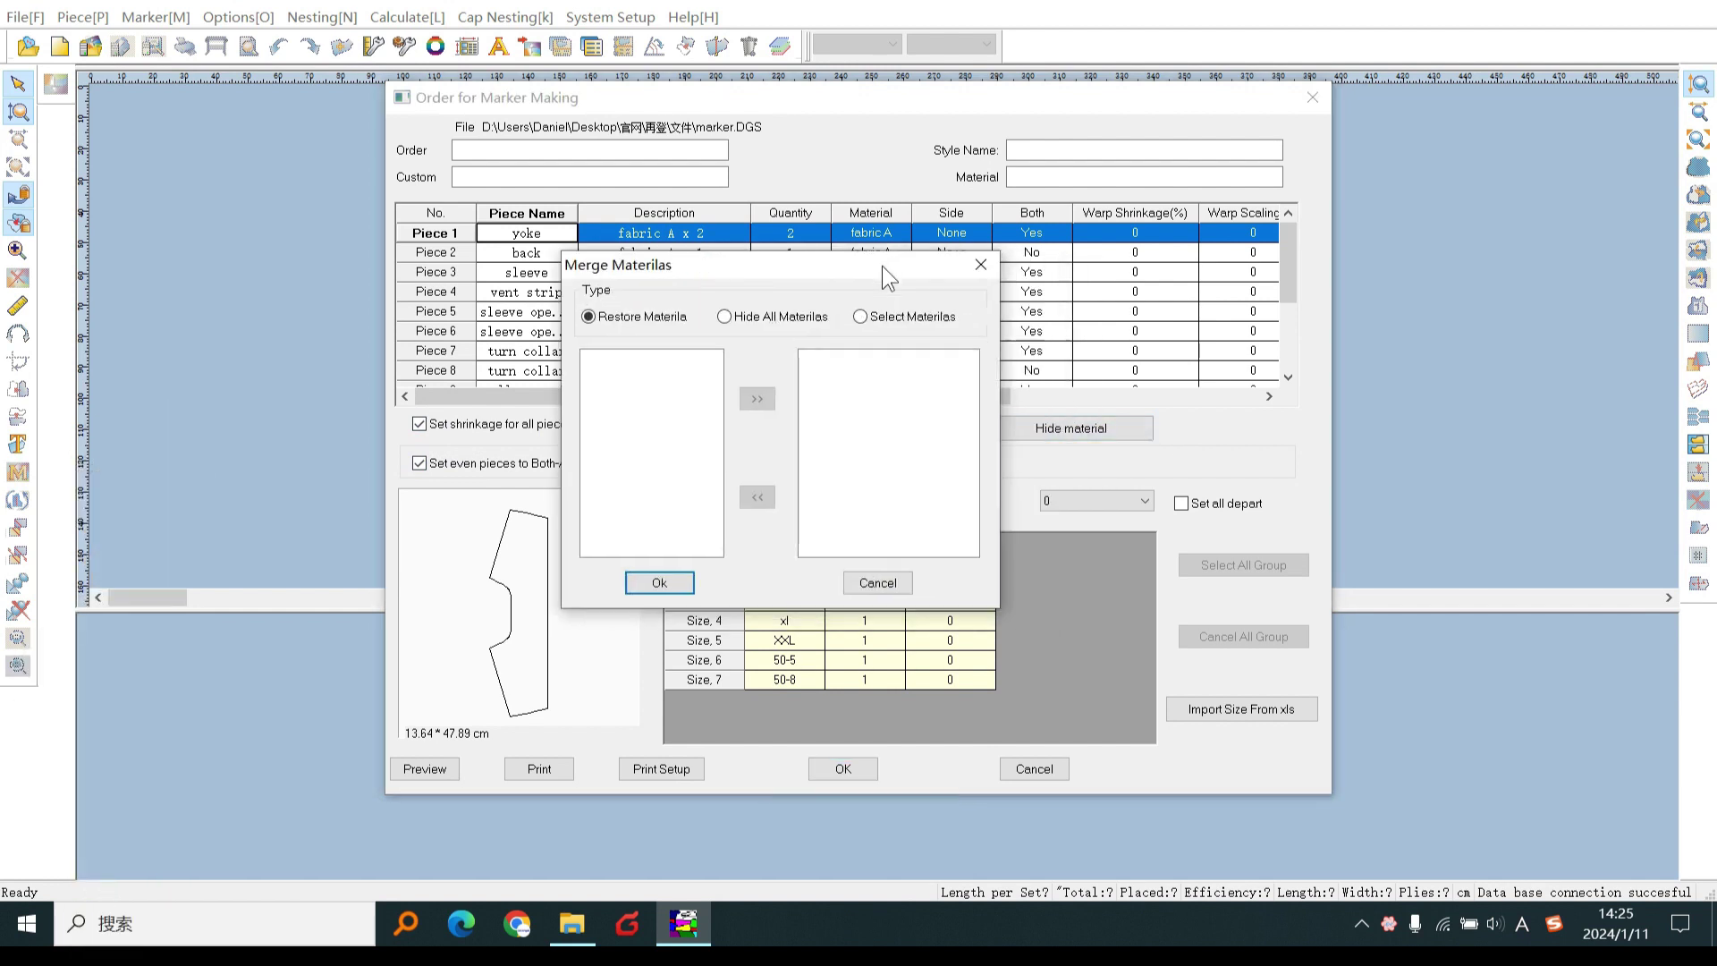
{"action": "left_click", "coordinate": [758, 314]}
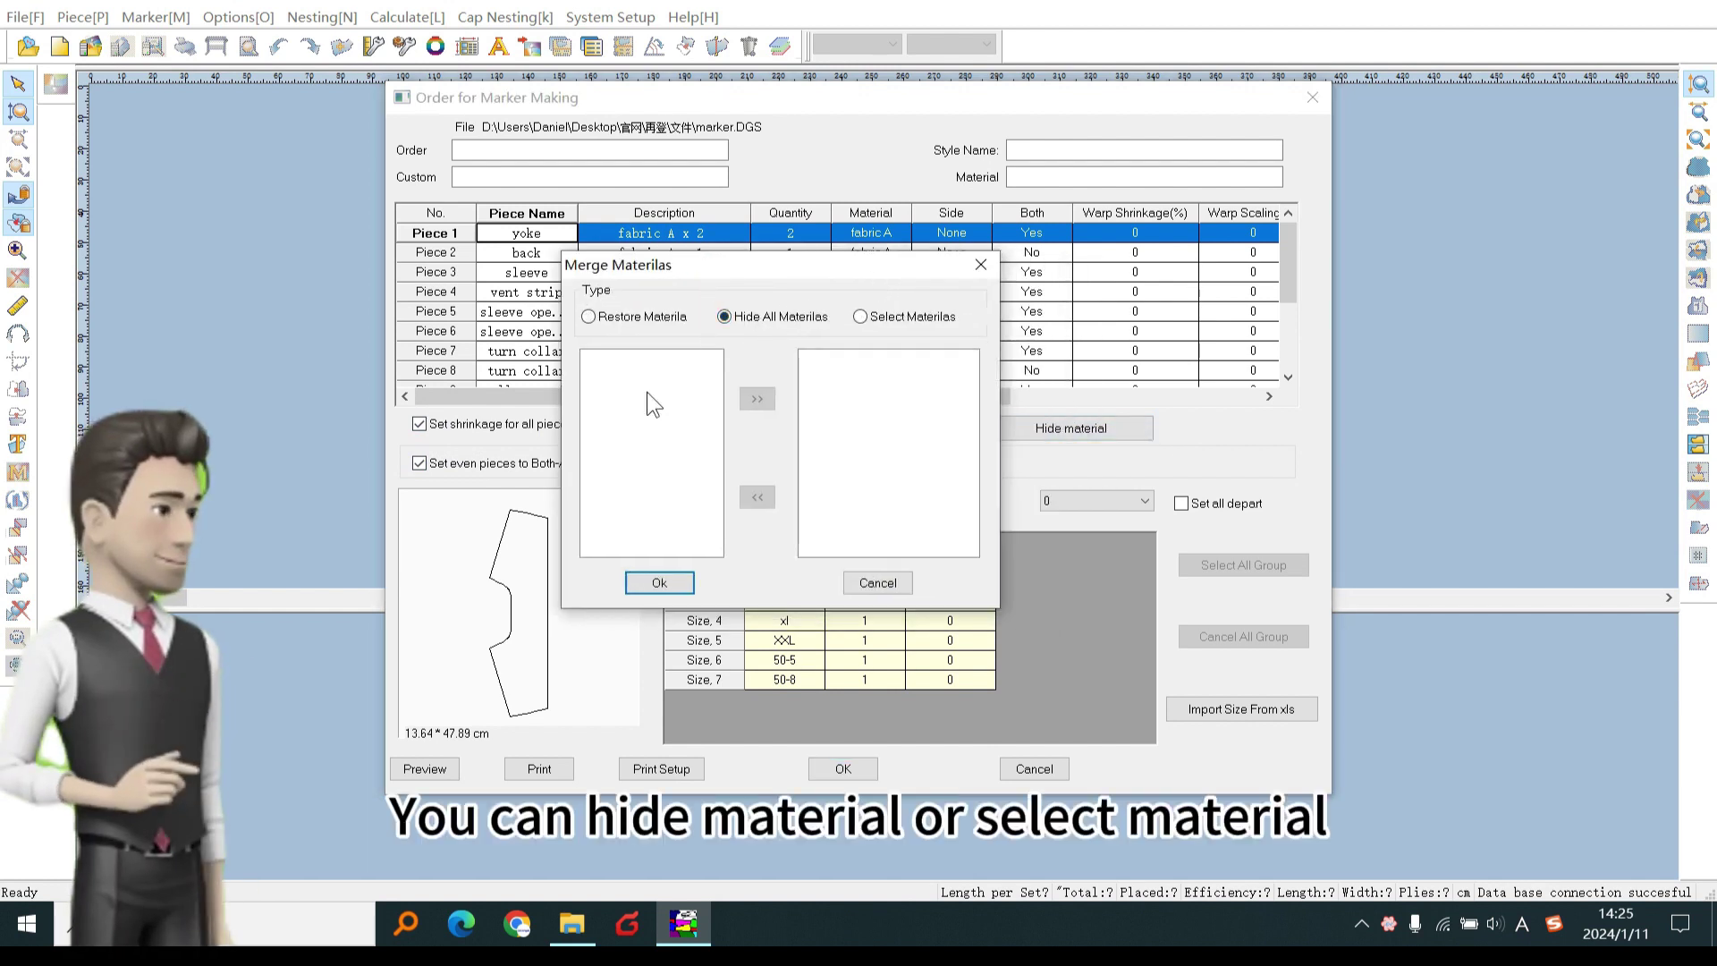
{"action": "left_click", "coordinate": [874, 312]}
{"action": "left_click", "coordinate": [603, 359]}
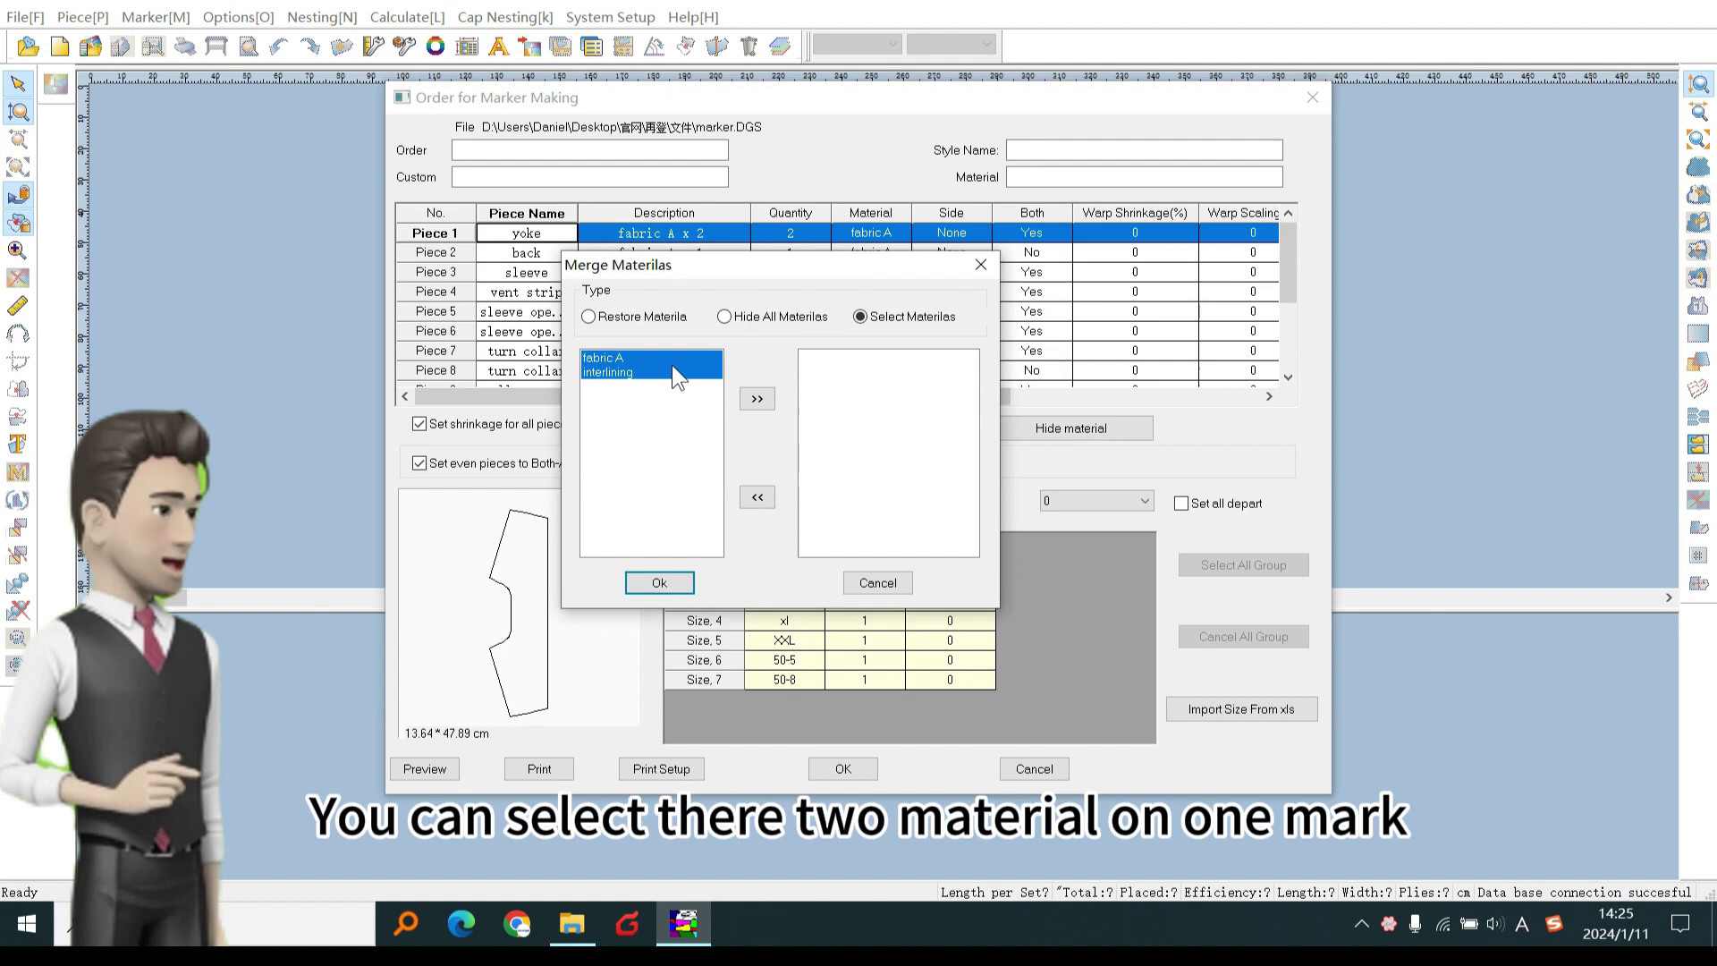
{"action": "left_click", "coordinate": [673, 371]}
{"action": "left_click", "coordinate": [649, 358]}
{"action": "left_click", "coordinate": [644, 318]}
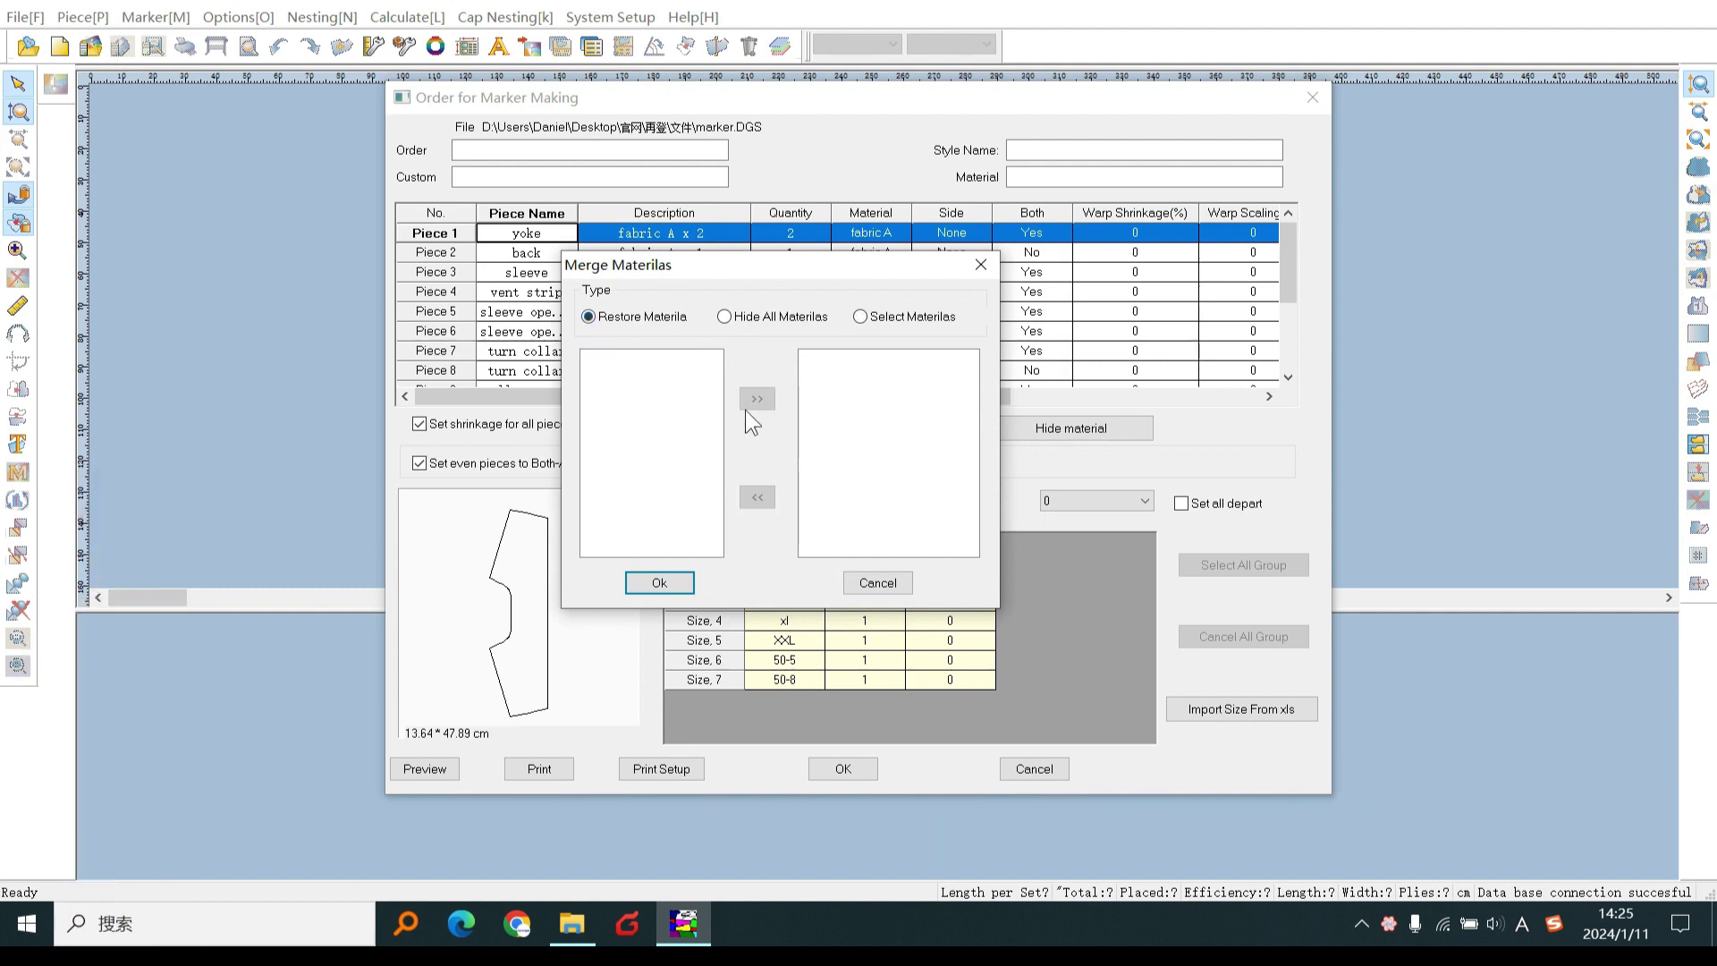
{"action": "left_click", "coordinate": [664, 584]}
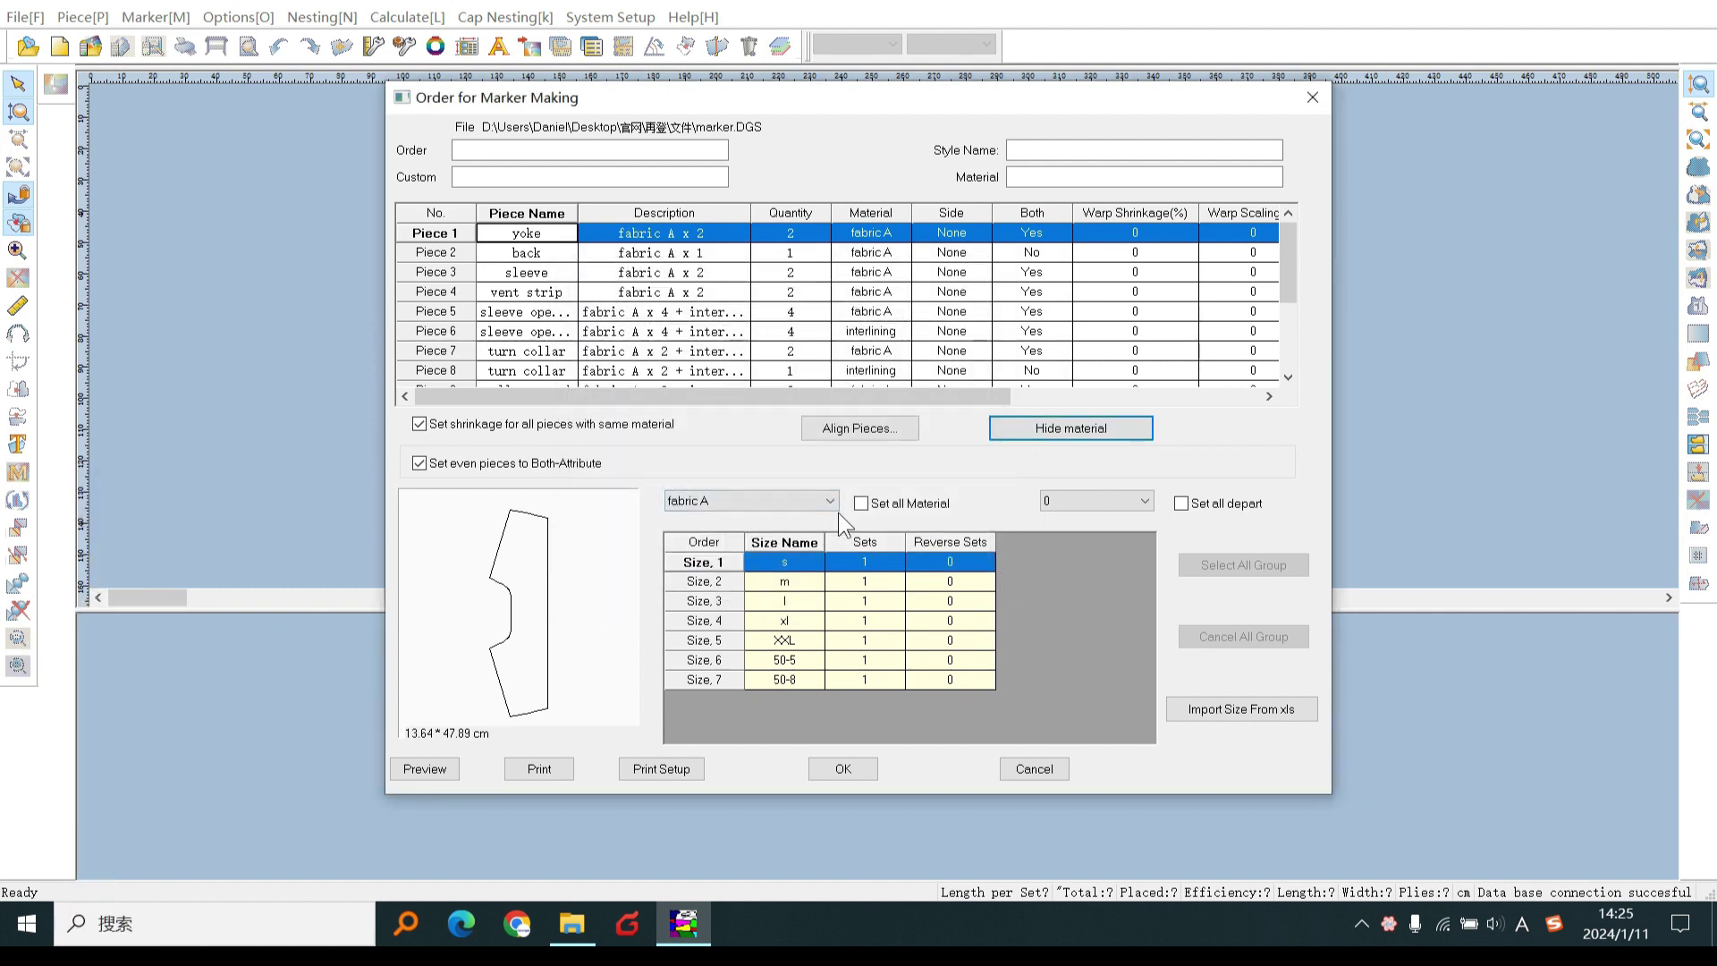
- Keep fabric A, apply the size sets to all materials, and confirm the order
{"action": "left_click", "coordinate": [811, 502]}
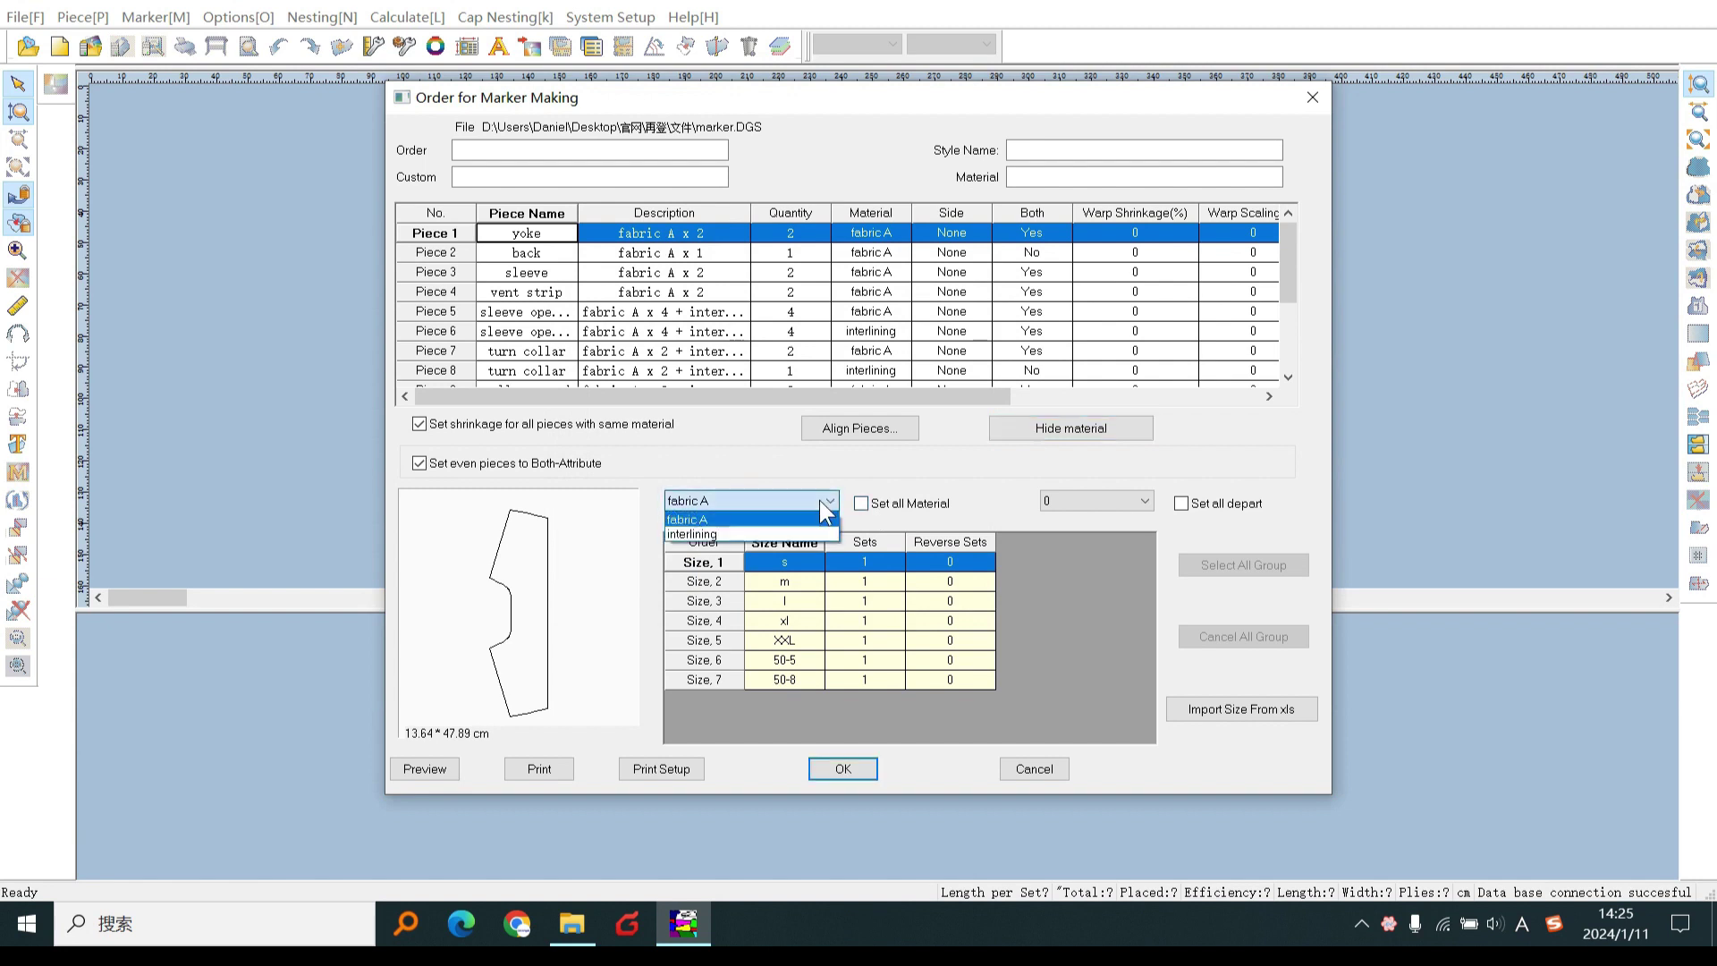
{"action": "left_click", "coordinate": [862, 504]}
{"action": "left_click", "coordinate": [880, 542]}
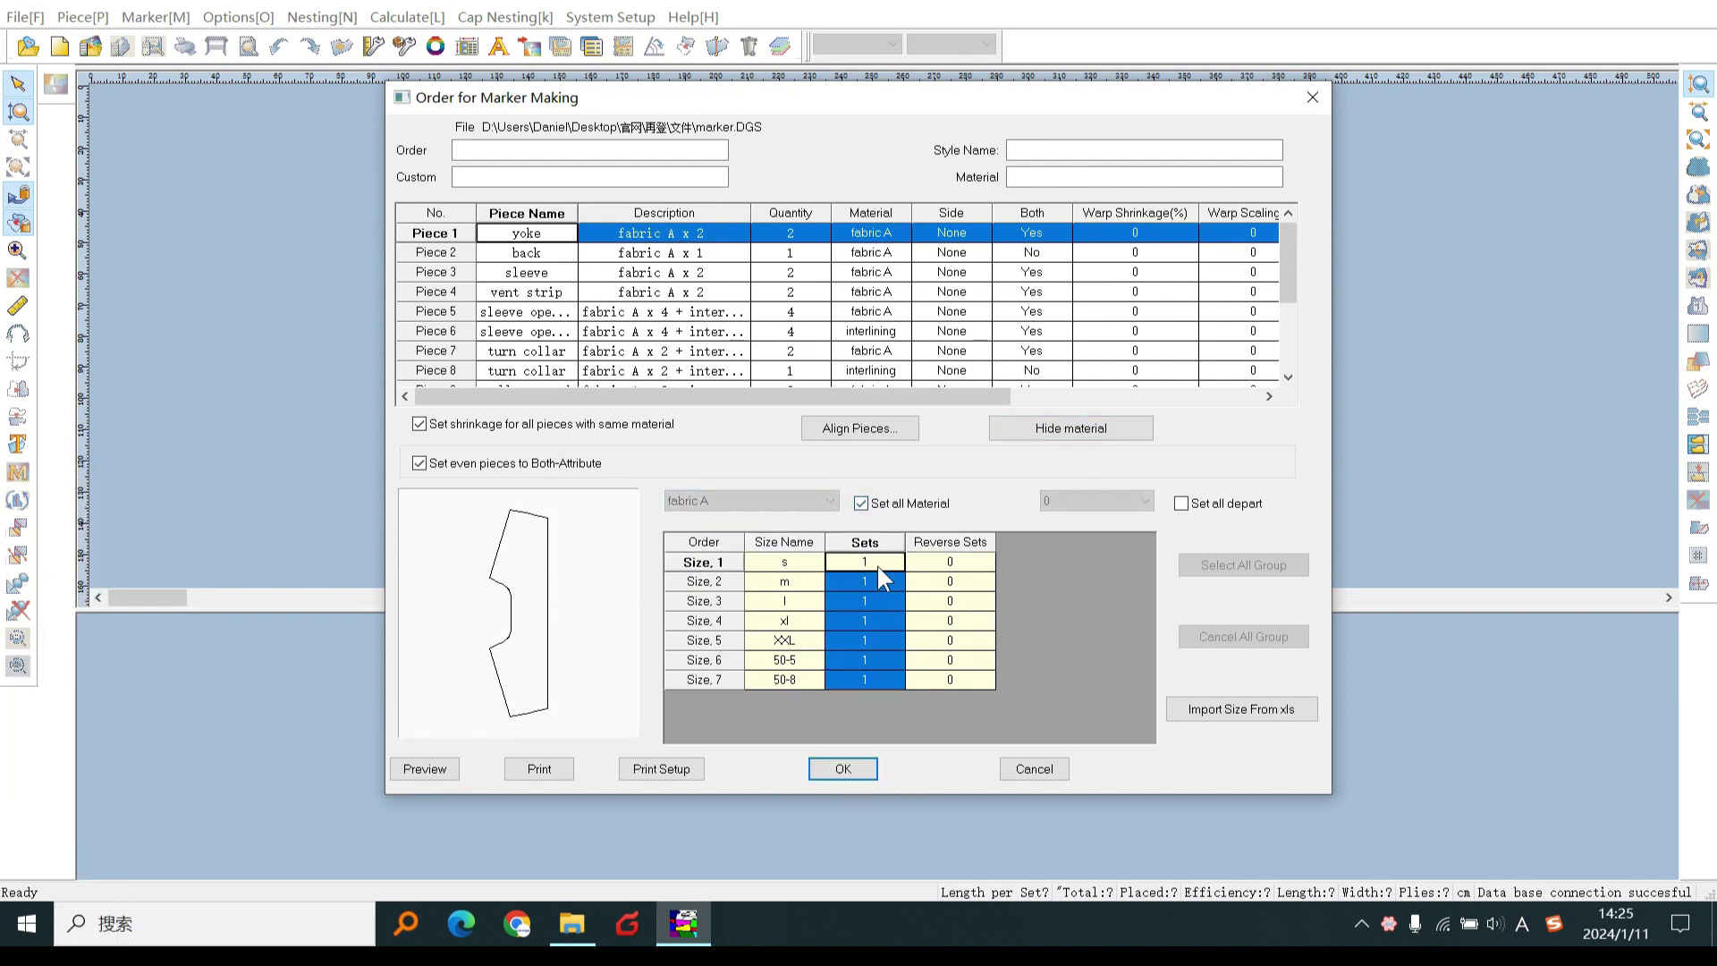
{"action": "left_click", "coordinate": [866, 774]}
{"action": "left_click", "coordinate": [932, 570]}
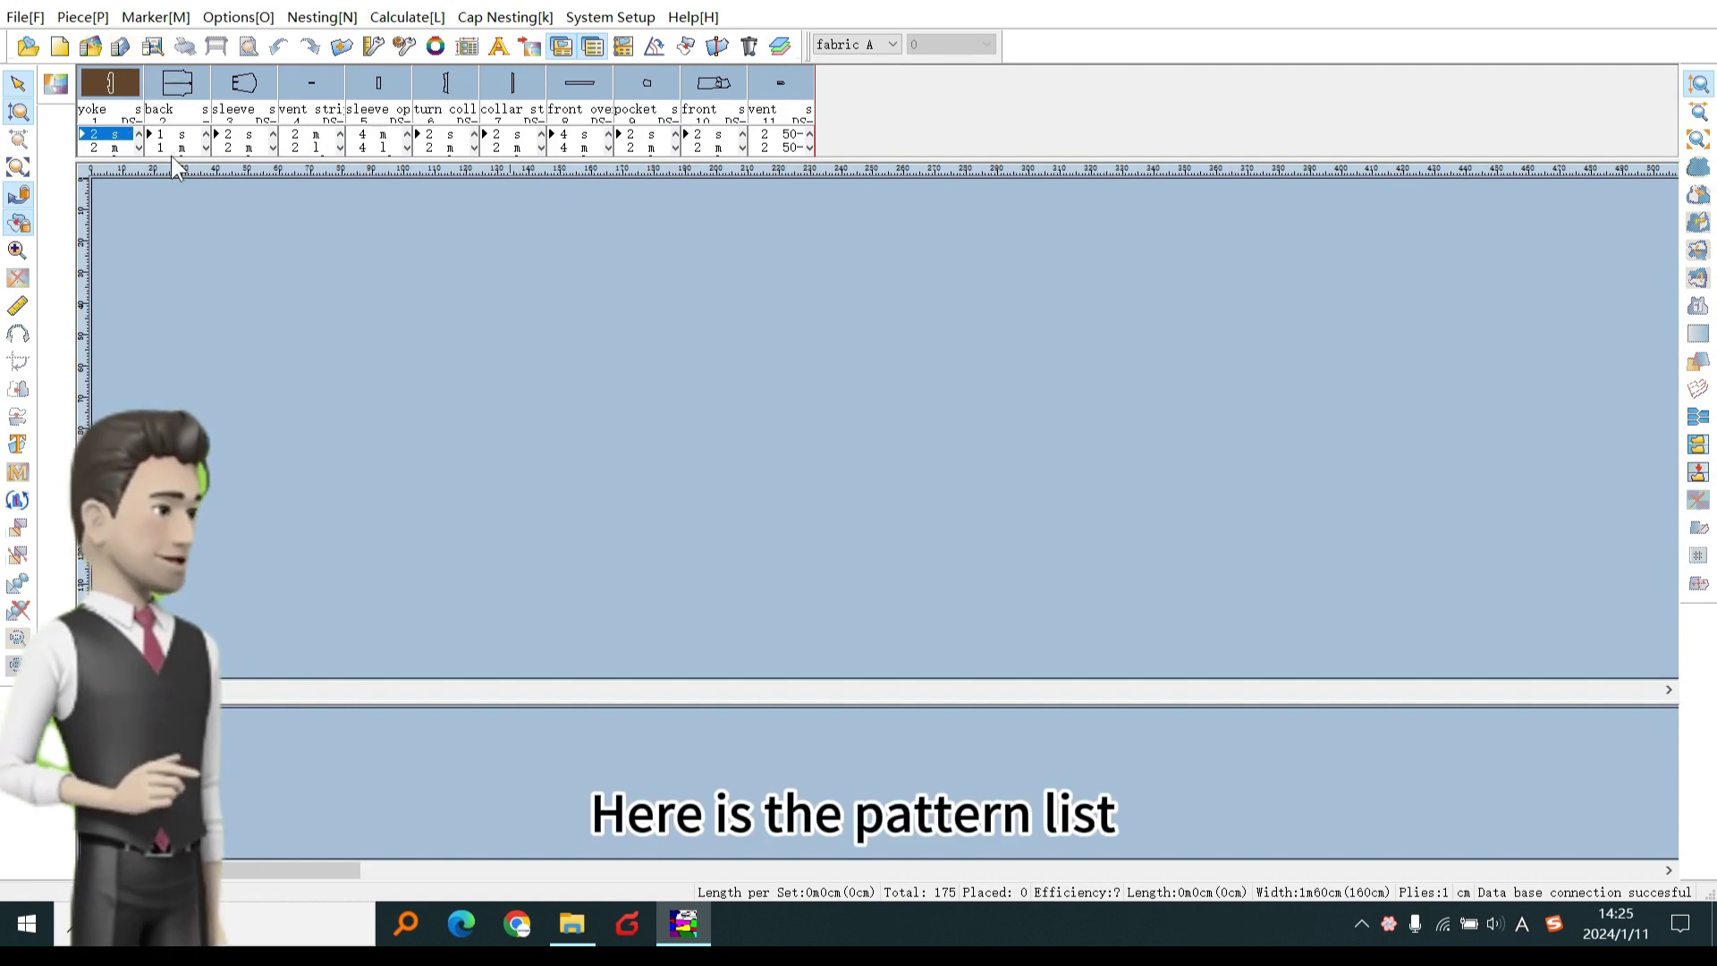
- Browse the piece list, view the interlining pieces, then return to fabric A
{"action": "left_click_drag", "start_coordinate": [171, 156], "coordinate": [170, 223]}
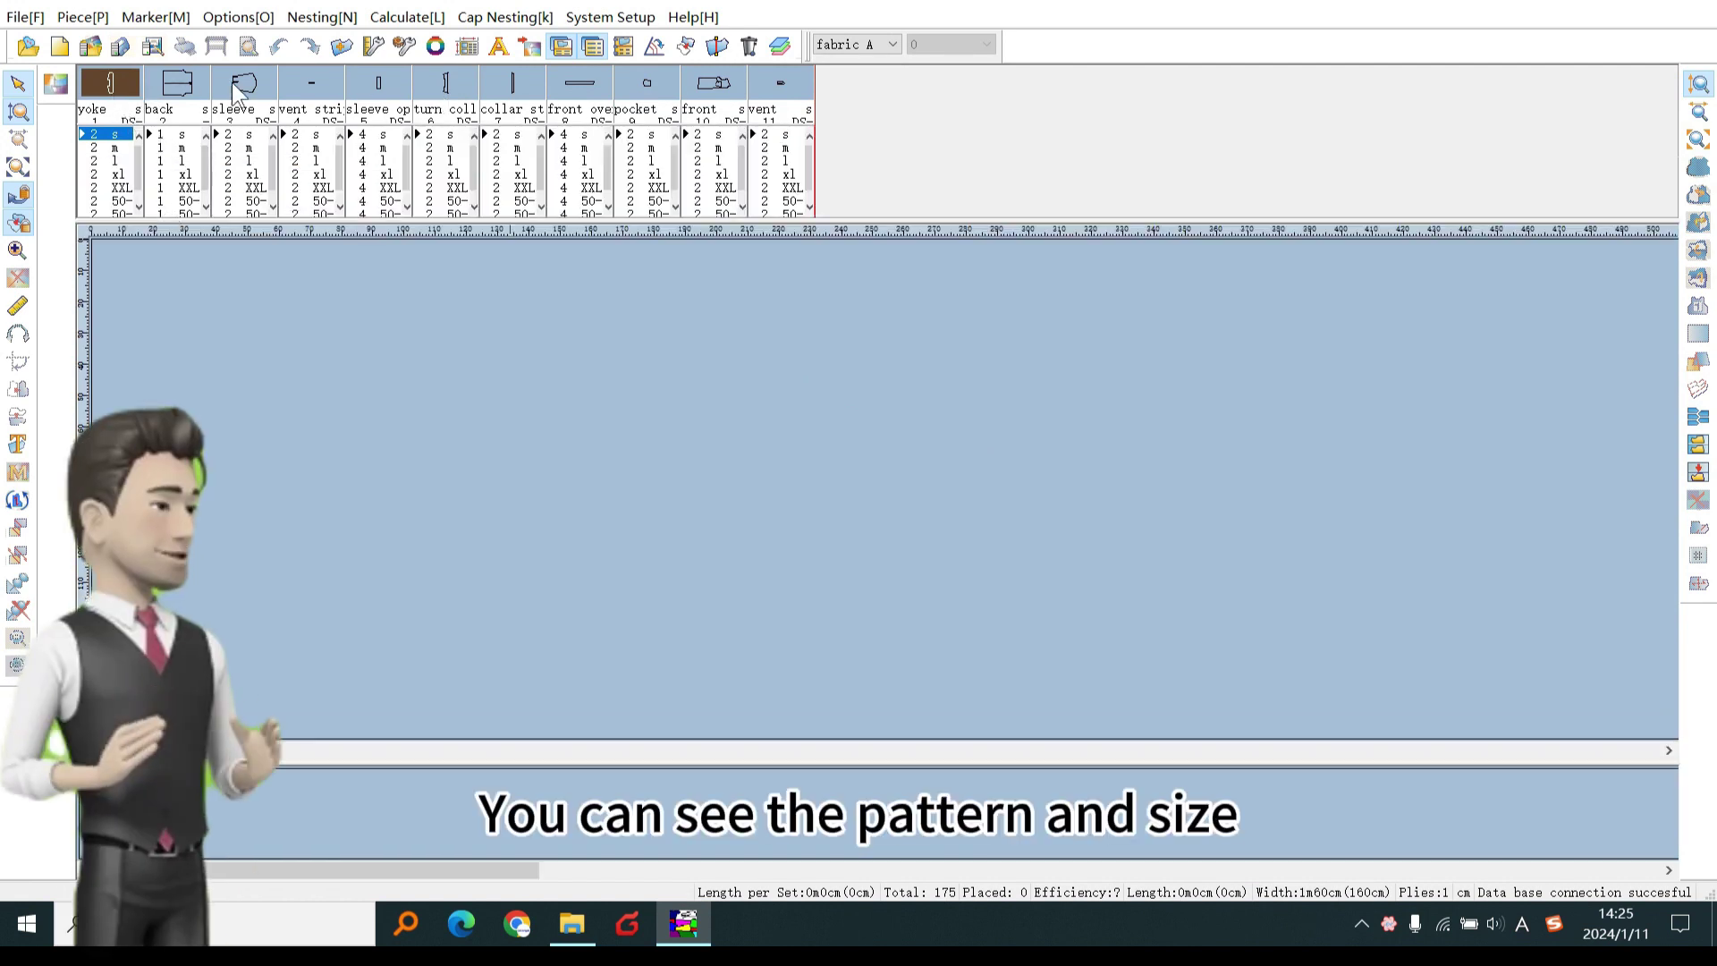
{"action": "left_click_drag", "start_coordinate": [131, 145], "coordinate": [799, 177]}
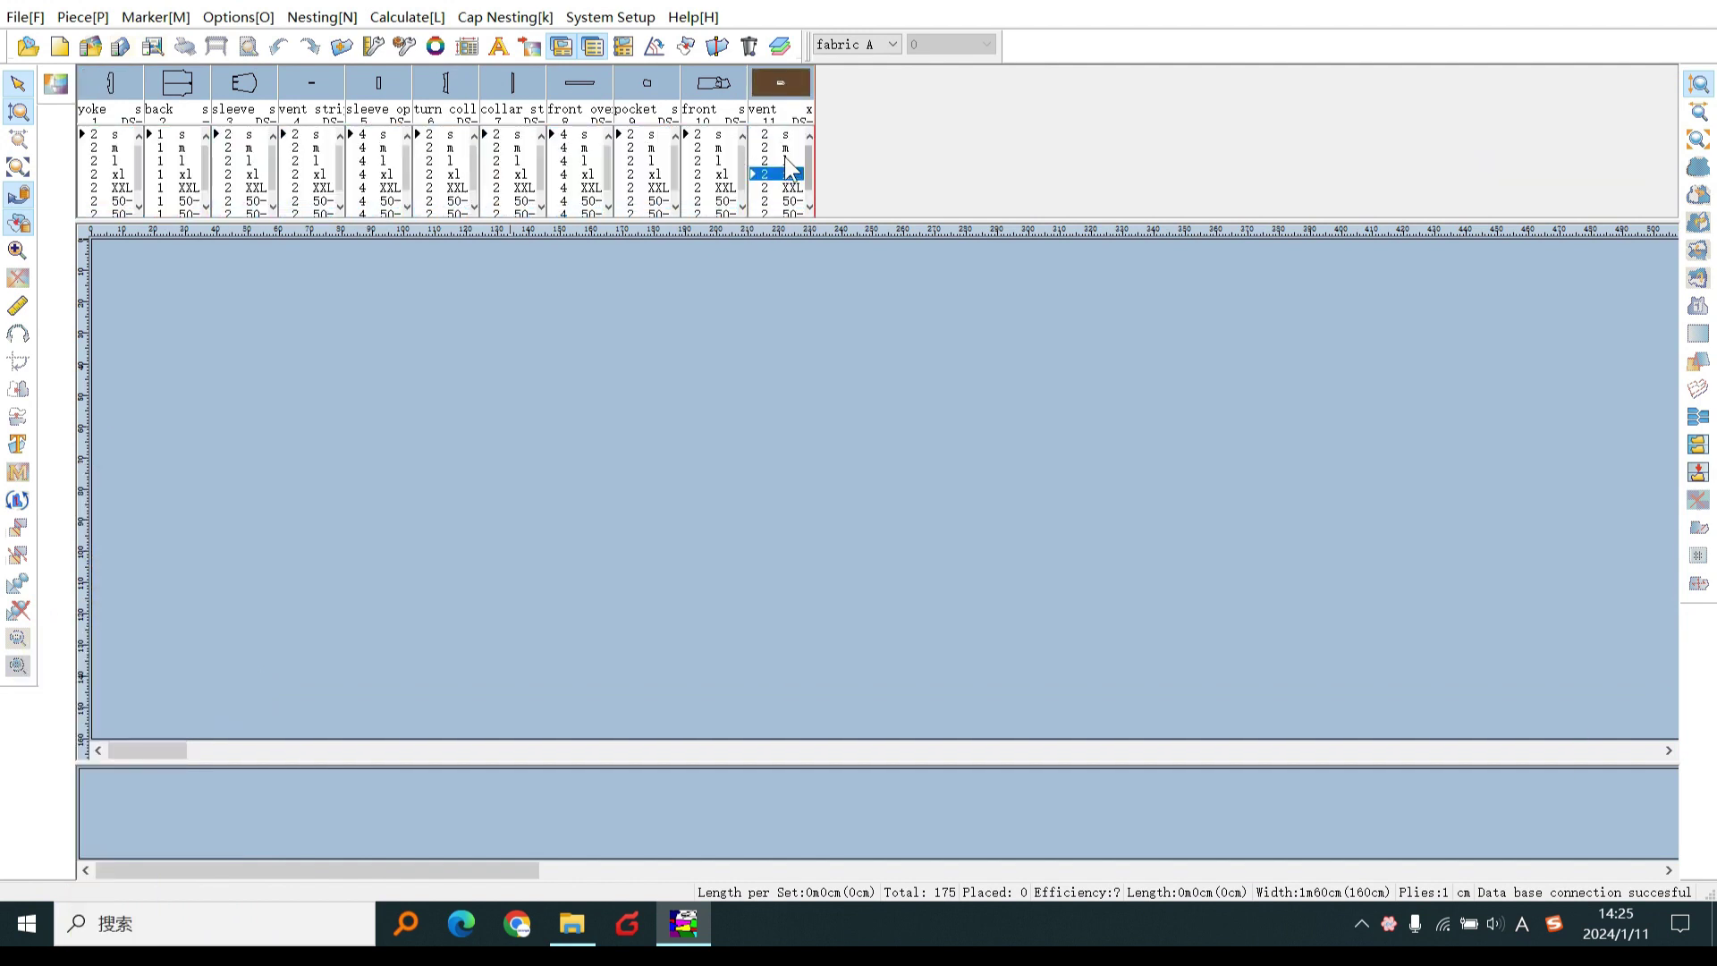
{"action": "left_click", "coordinate": [892, 44]}
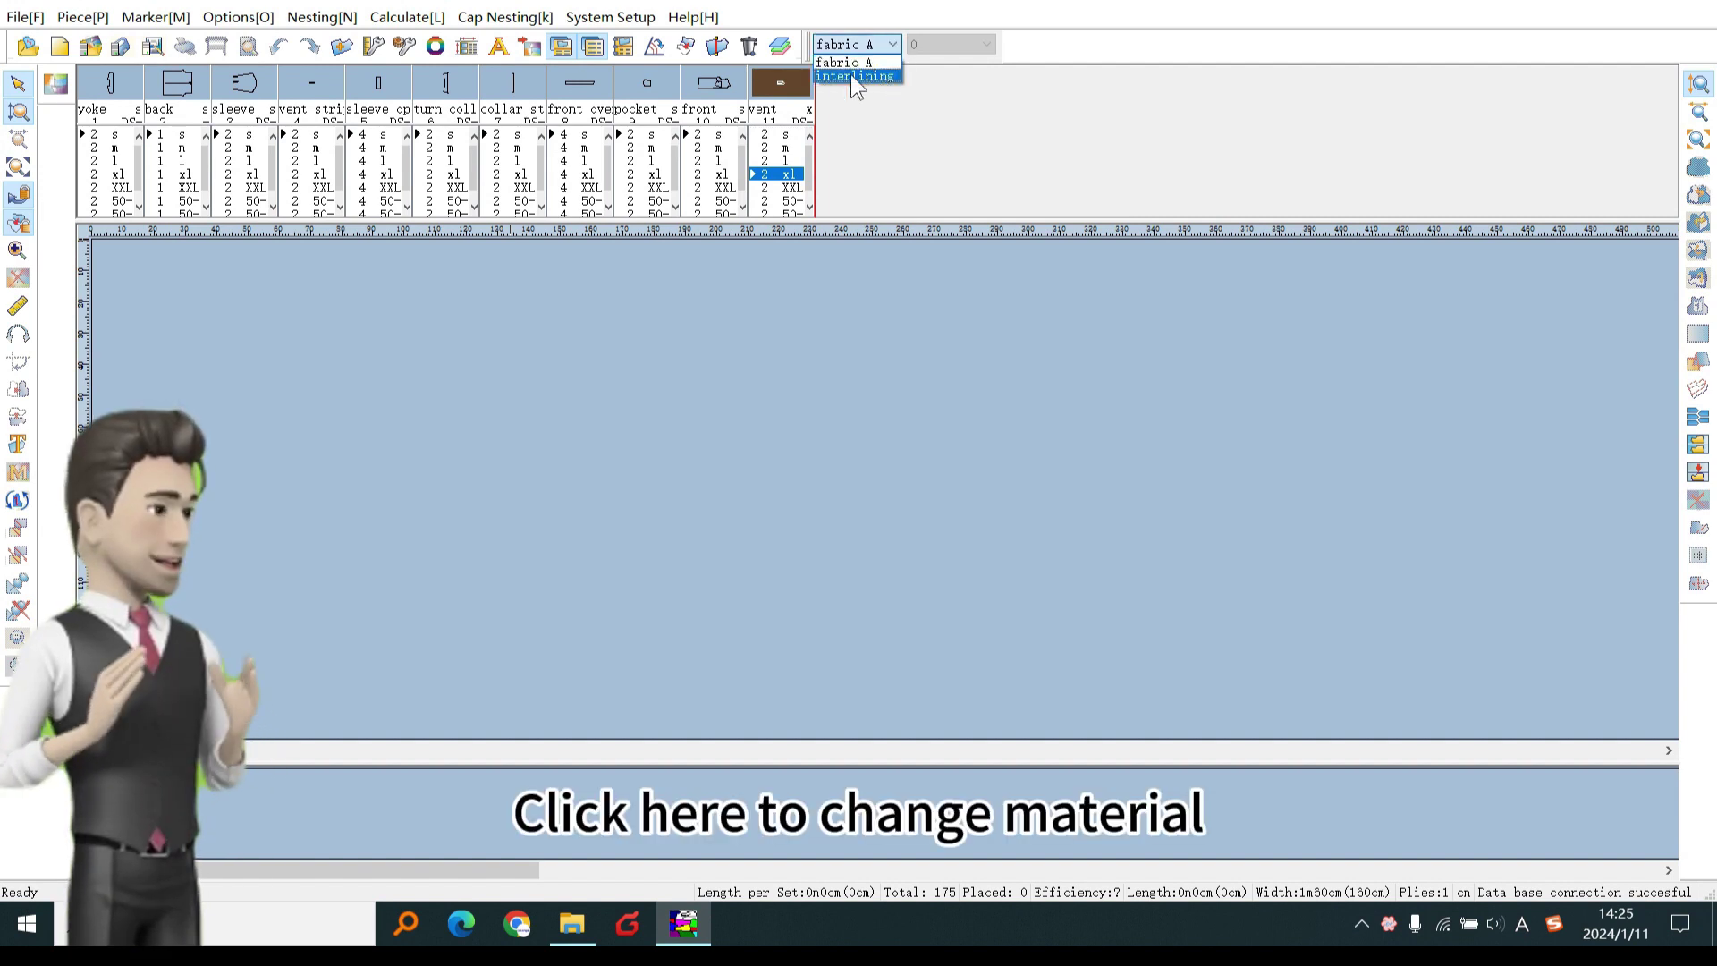
{"action": "left_click", "coordinate": [861, 75]}
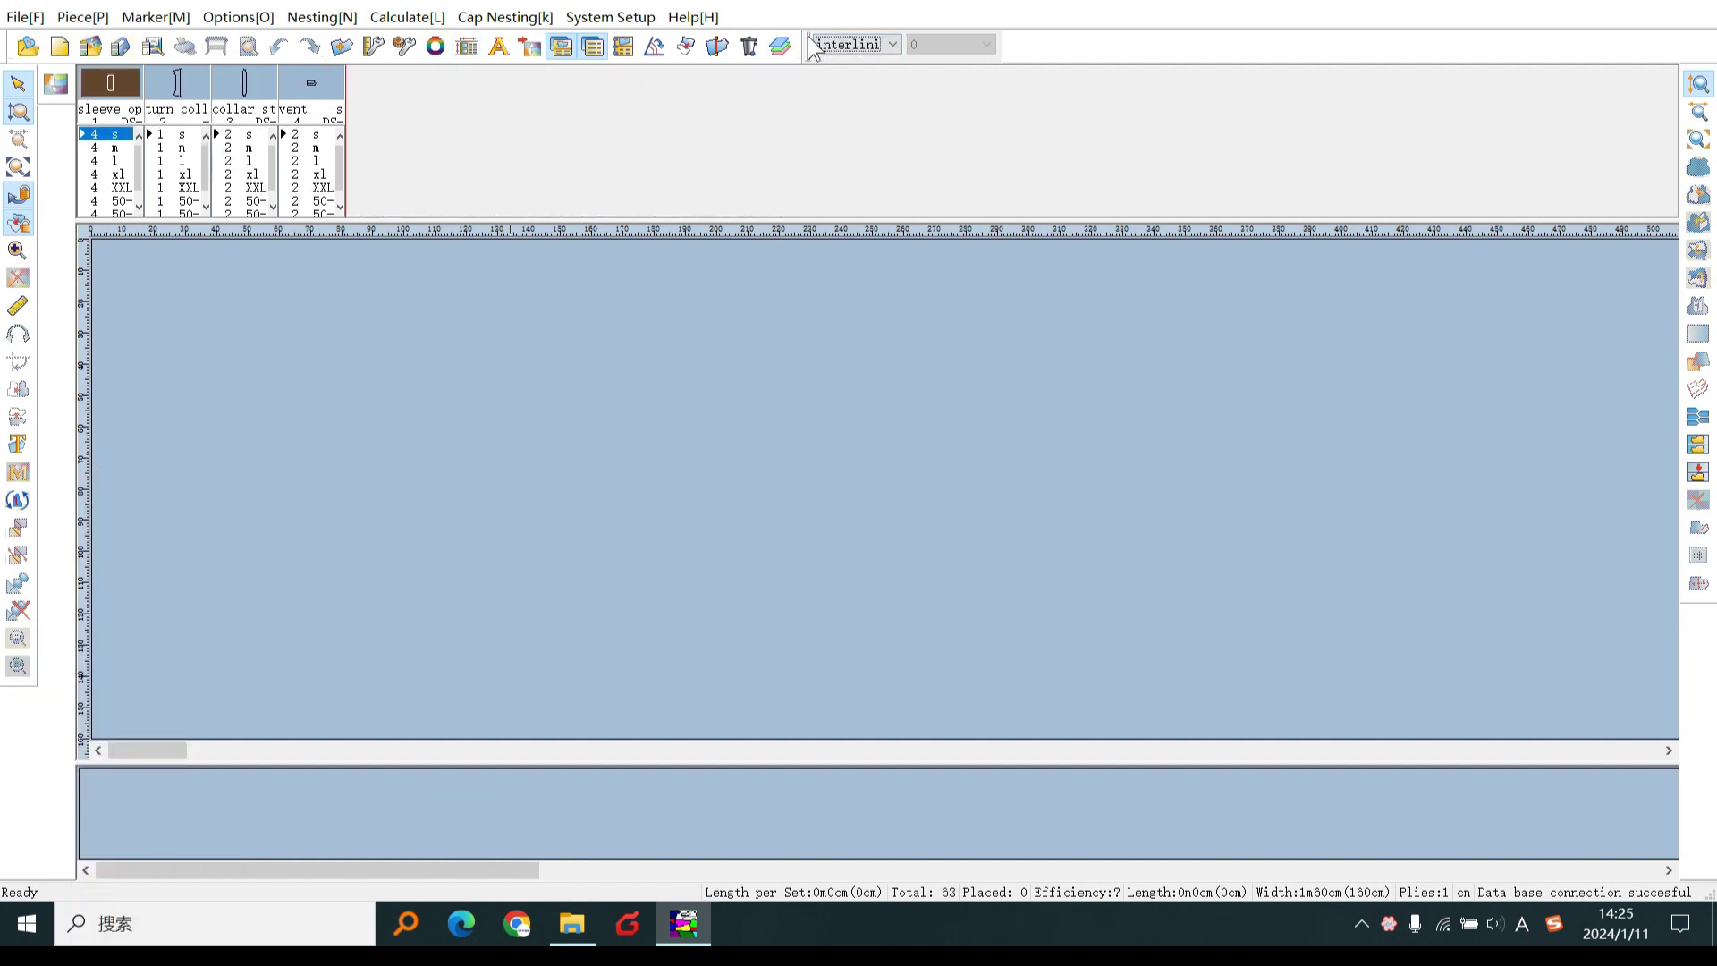
{"action": "left_click", "coordinate": [855, 64]}
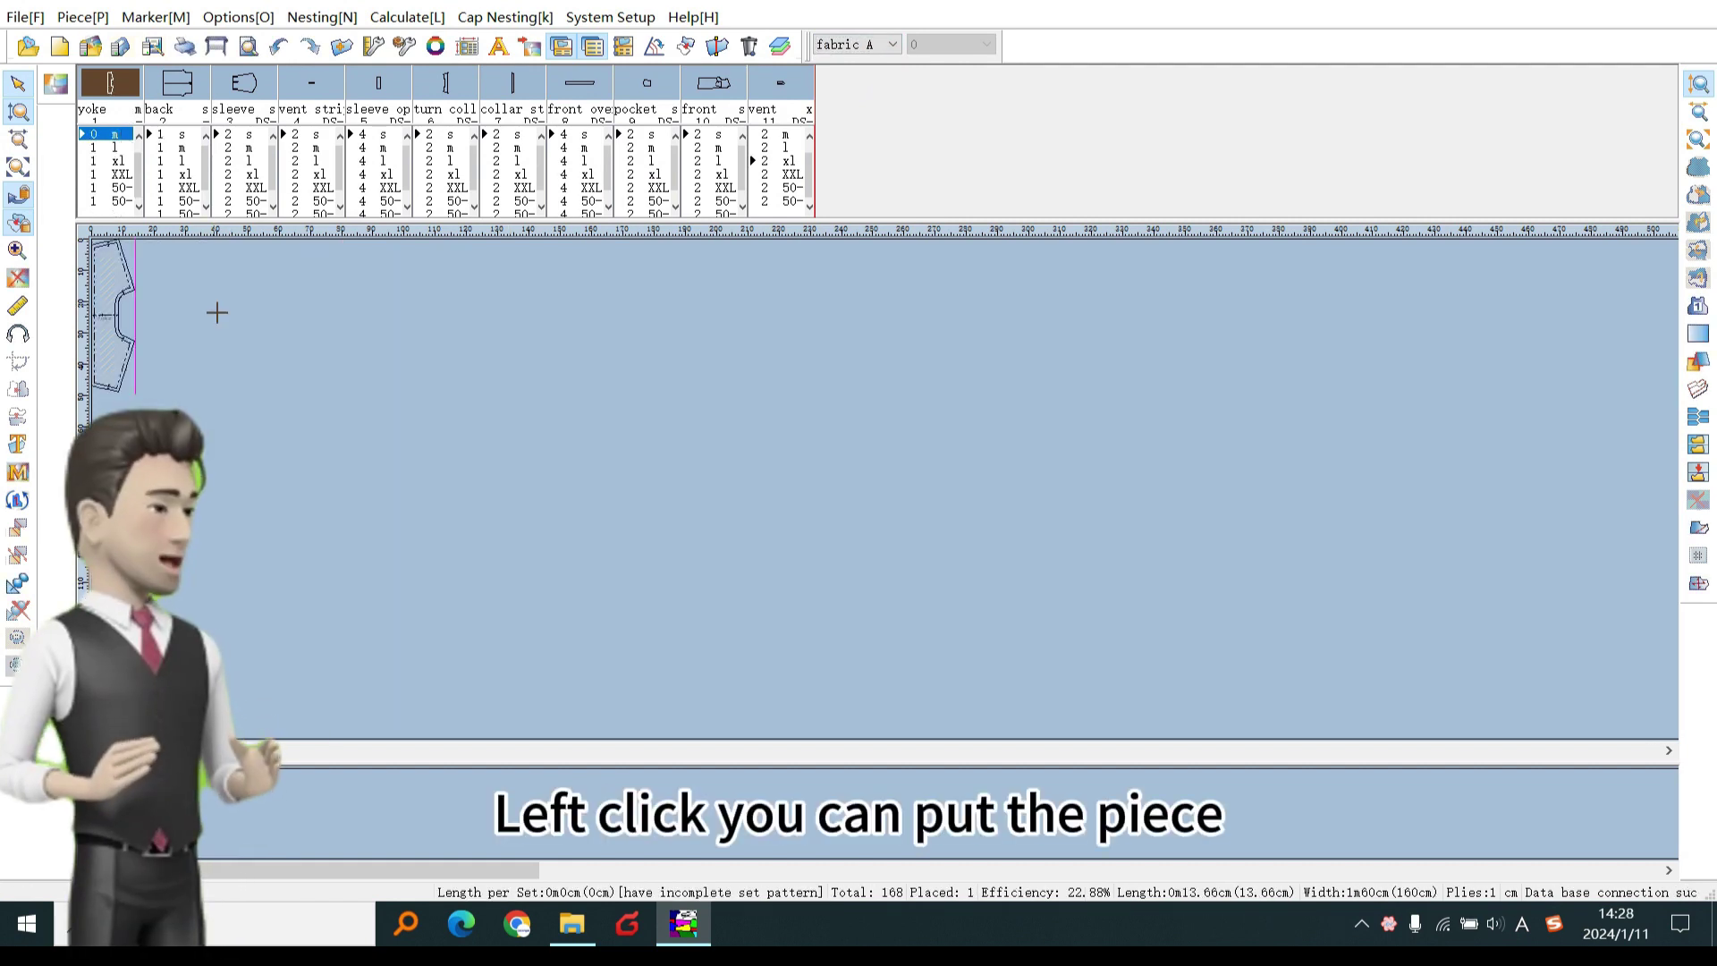
- Place the back and yoke pieces onto the marker
{"action": "left_click", "coordinate": [146, 364]}
{"action": "left_click", "coordinate": [115, 322]}
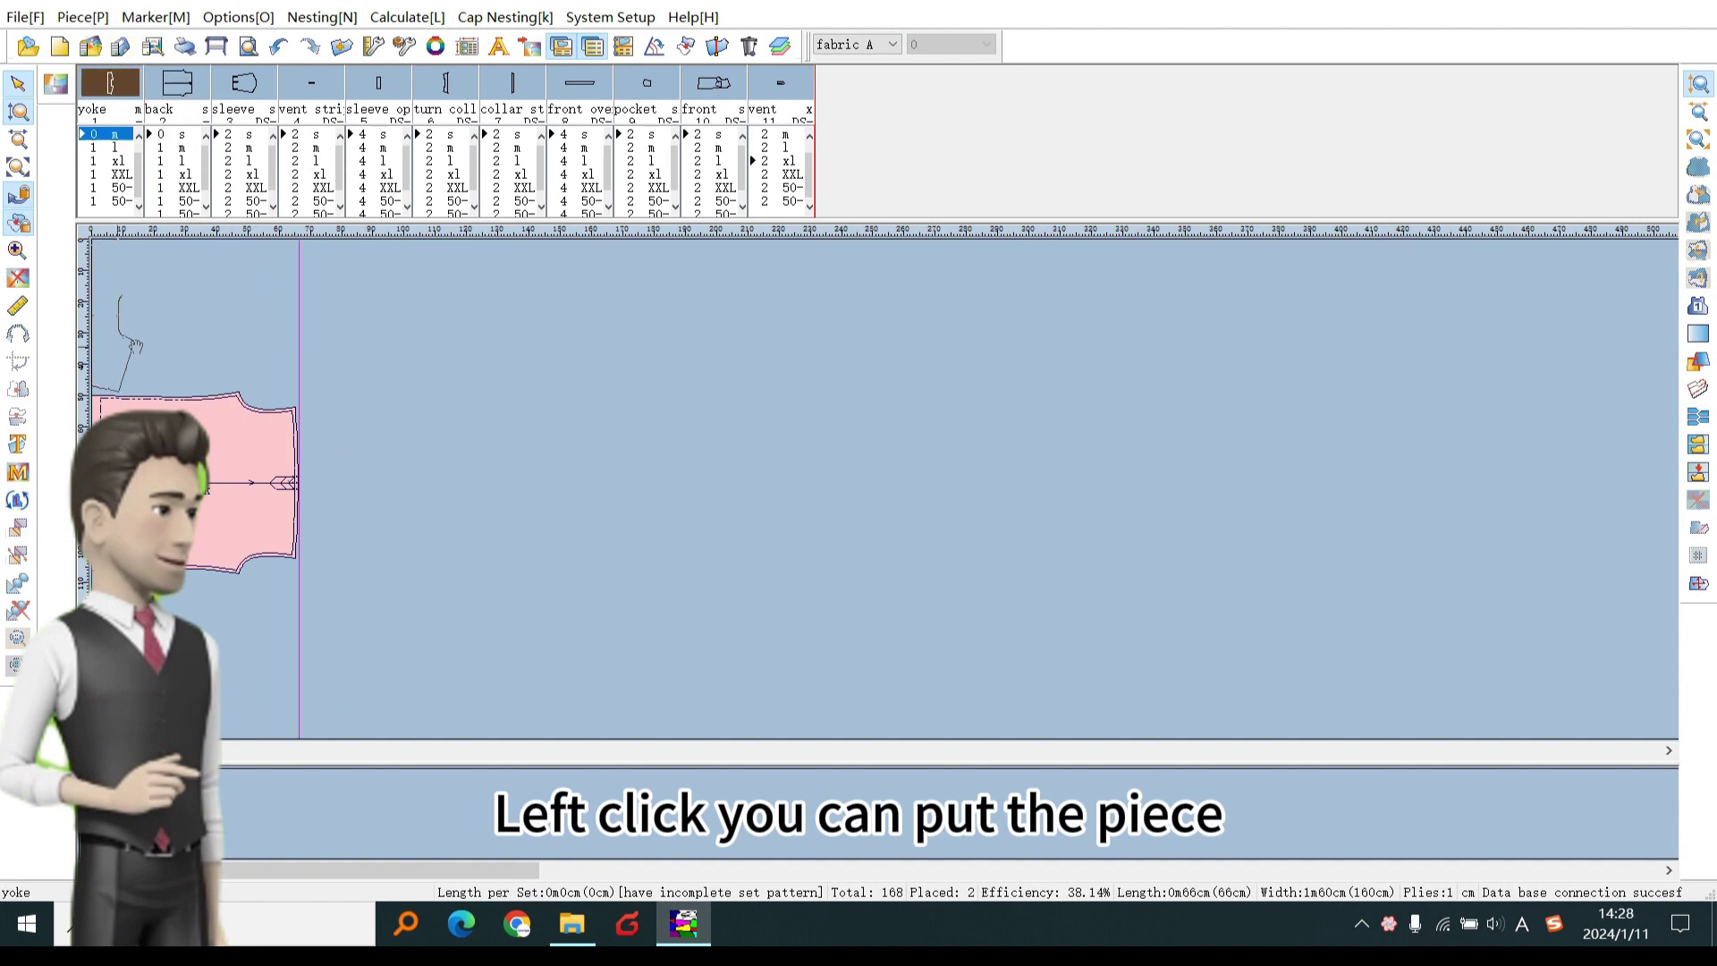
{"action": "left_click", "coordinate": [118, 174]}
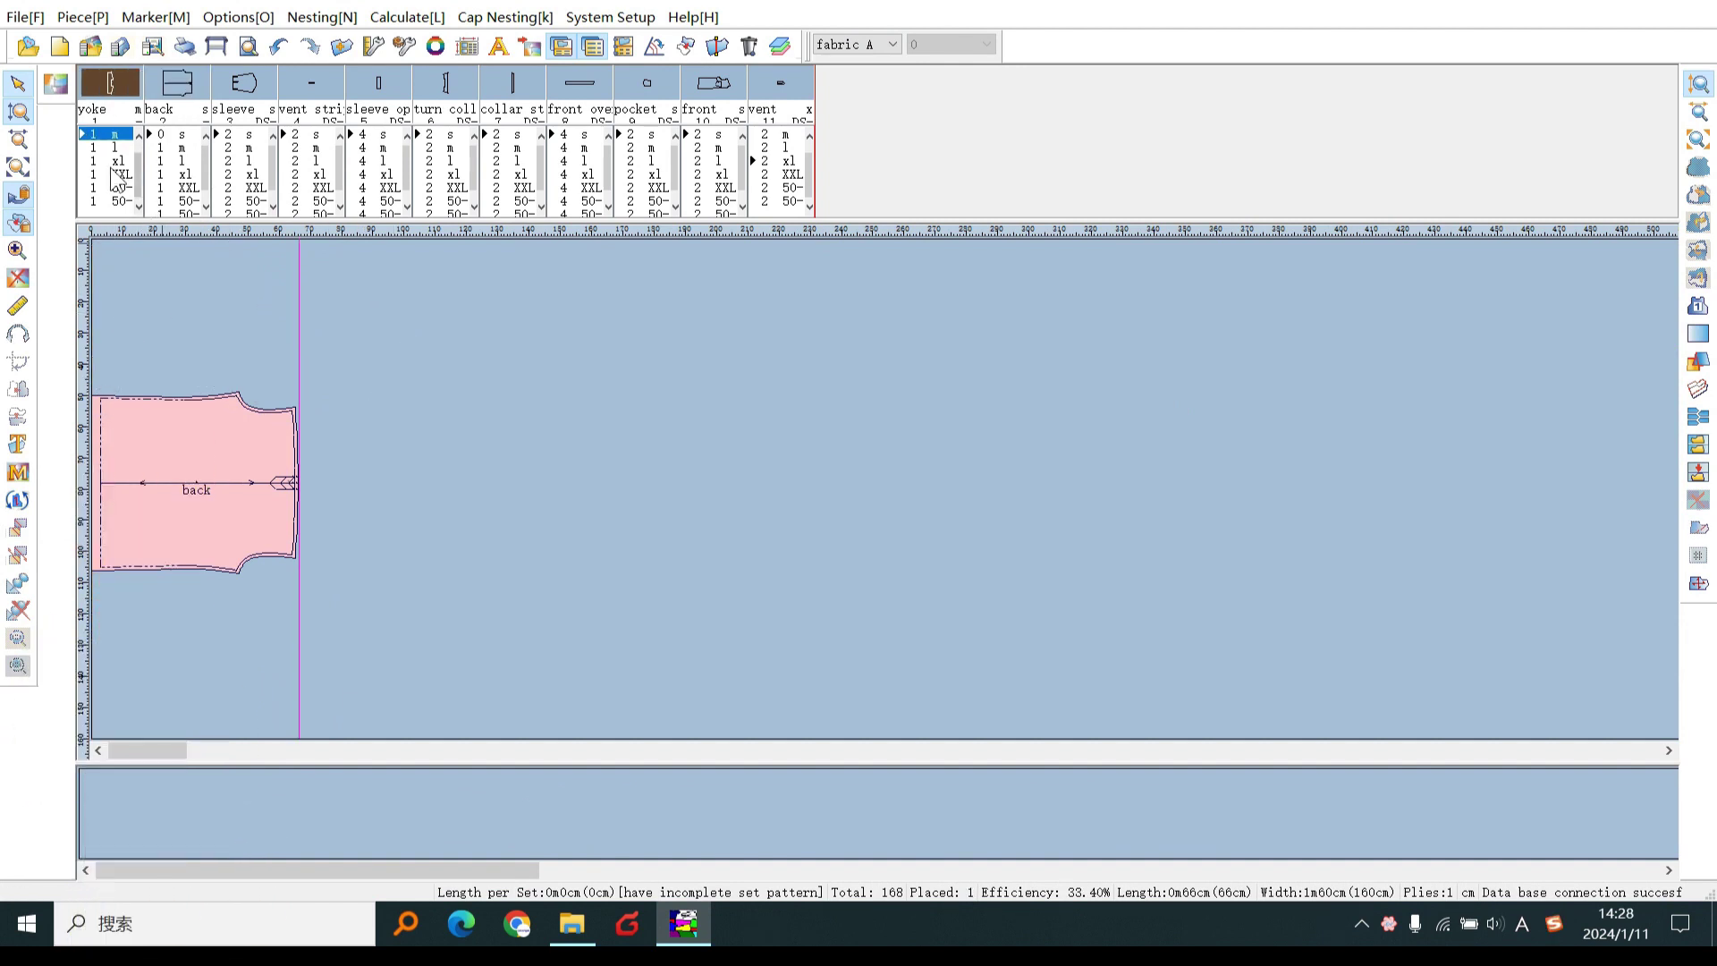
{"action": "left_click", "coordinate": [143, 135]}
{"action": "left_click", "coordinate": [193, 318]}
- Set the back at top-left with the yoke beside it, and bind both for all sizes
{"action": "left_click", "coordinate": [112, 275]}
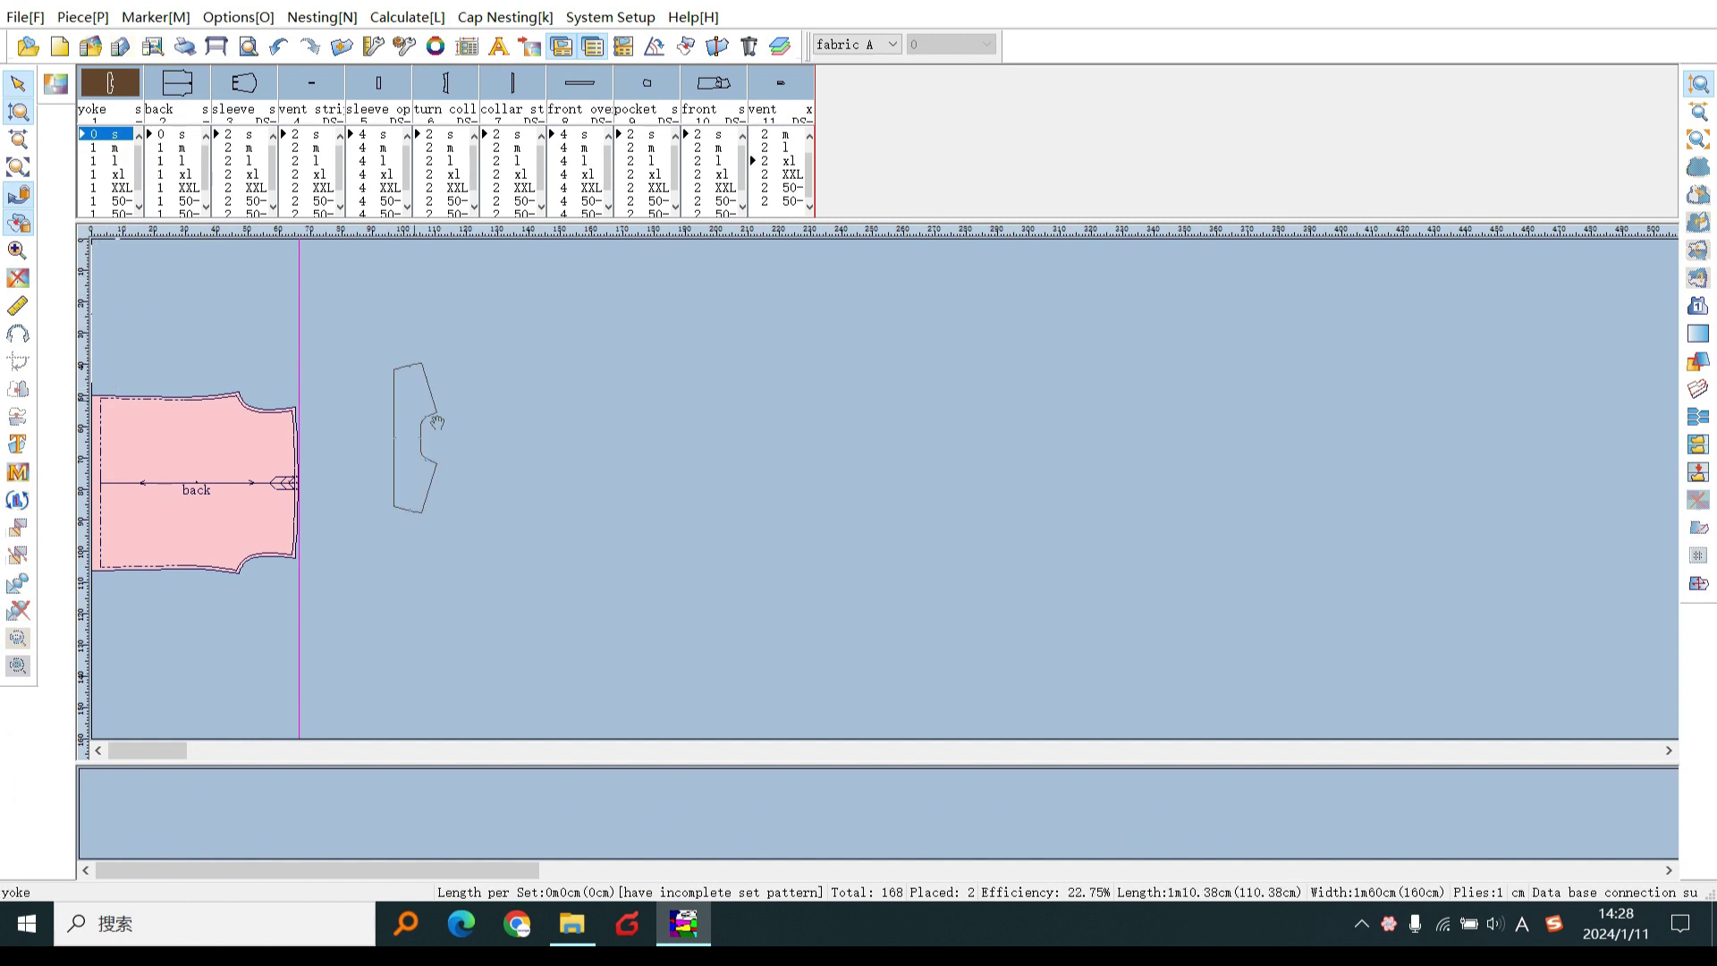
{"action": "left_click", "coordinate": [416, 402]}
{"action": "left_click", "coordinate": [259, 471]}
{"action": "left_click", "coordinate": [189, 284]}
{"action": "left_click", "coordinate": [414, 437]}
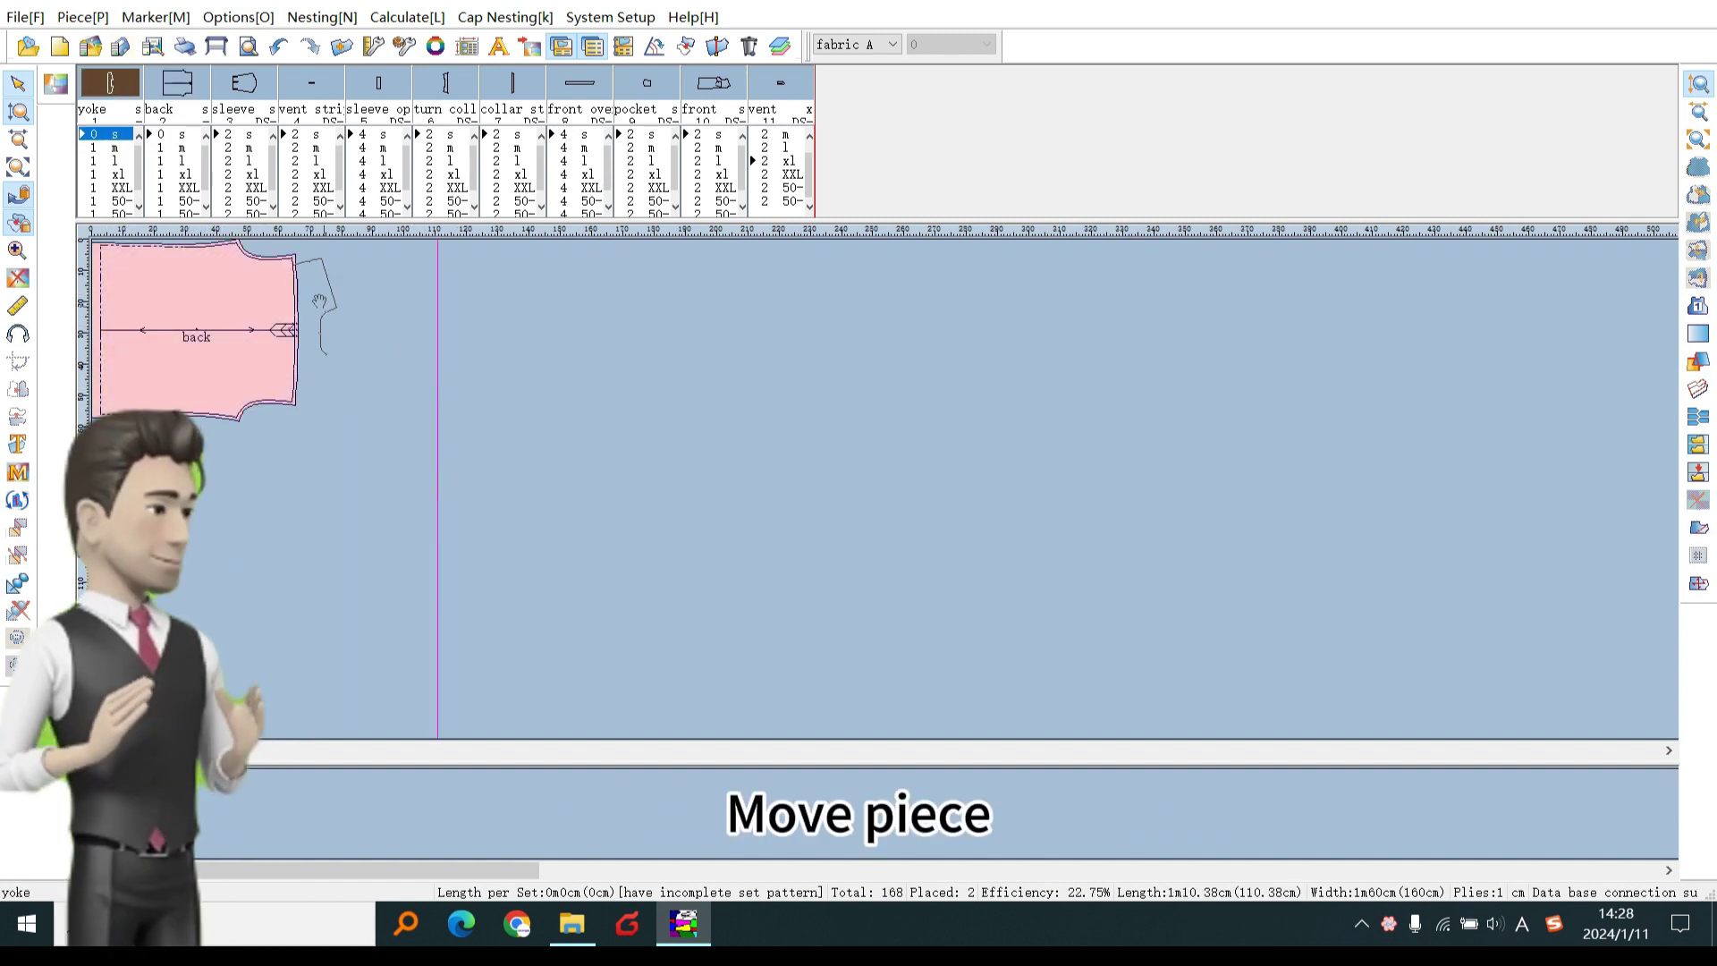
{"action": "left_click", "coordinate": [310, 301]}
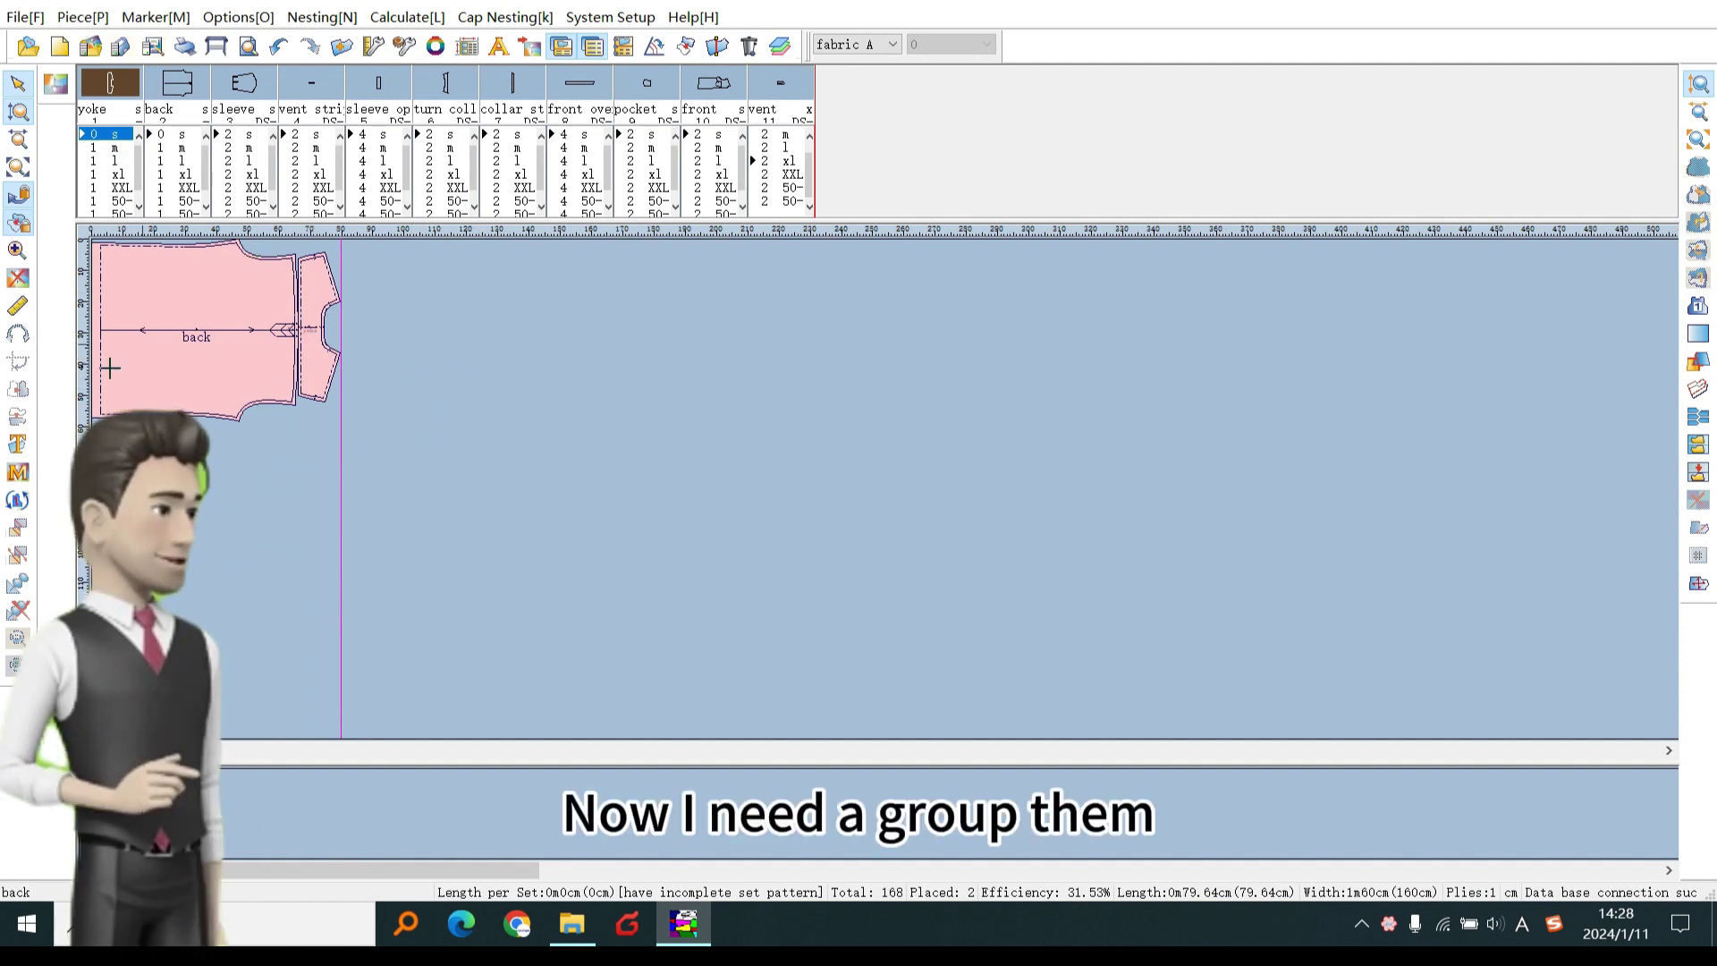
{"action": "left_click_drag", "start_coordinate": [451, 475], "coordinate": [138, 272]}
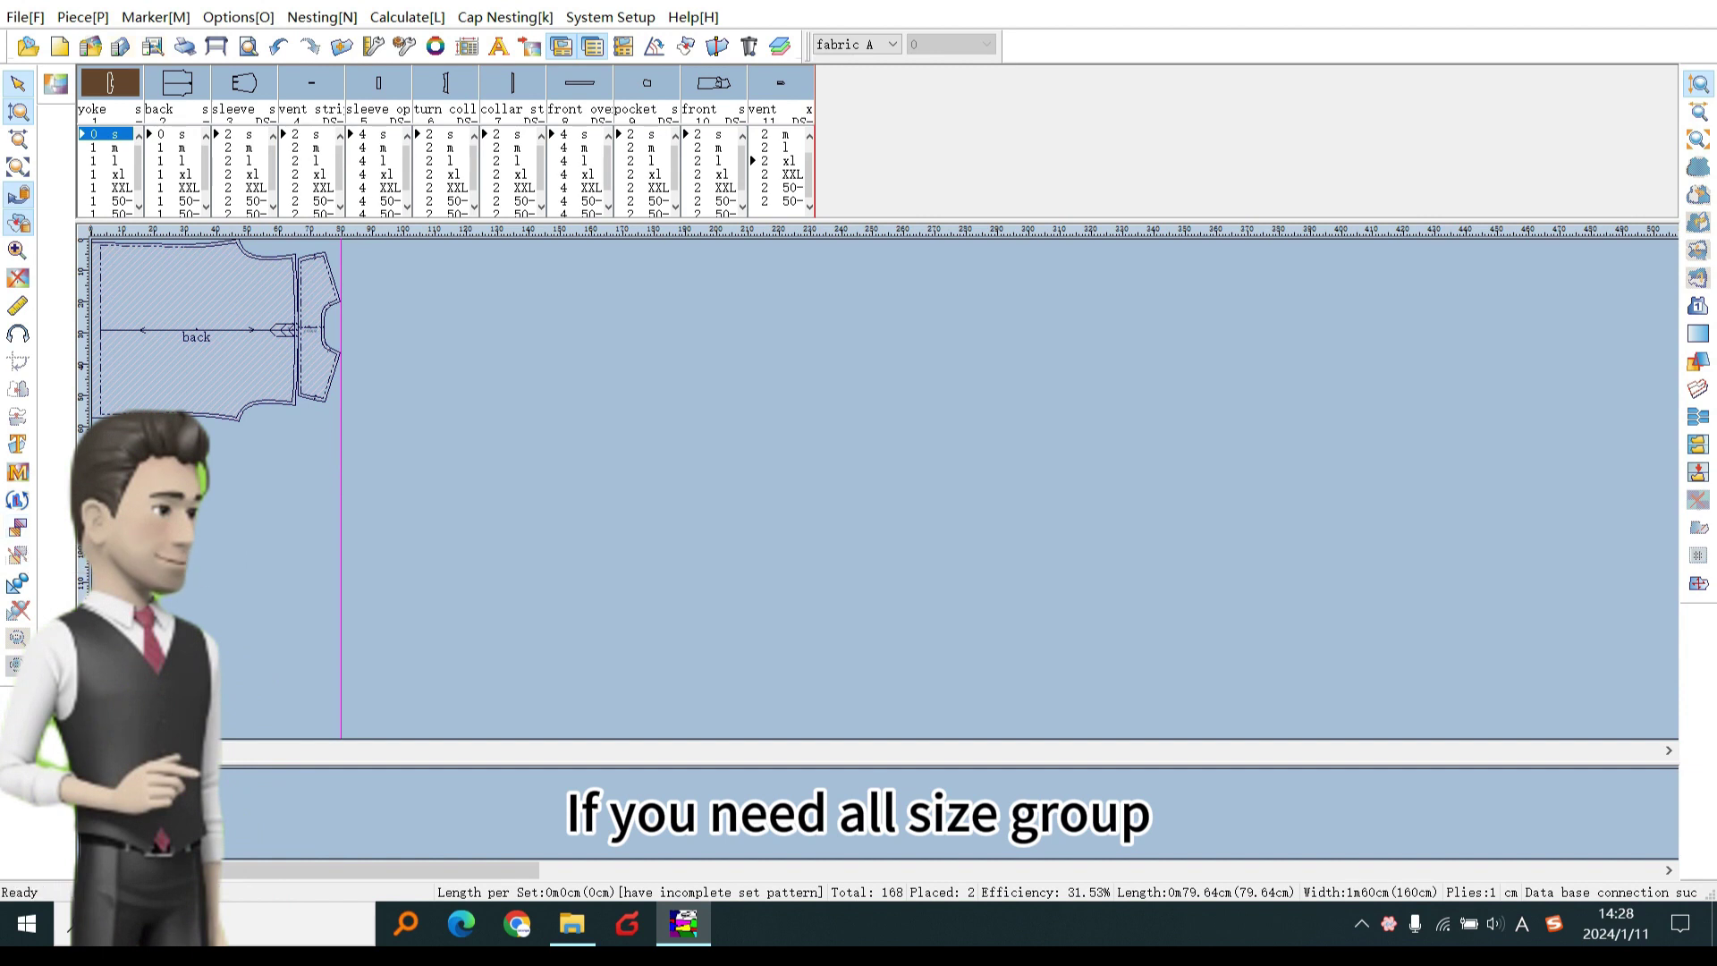
{"action": "left_click", "coordinate": [20, 532], "text": "ctrl"}
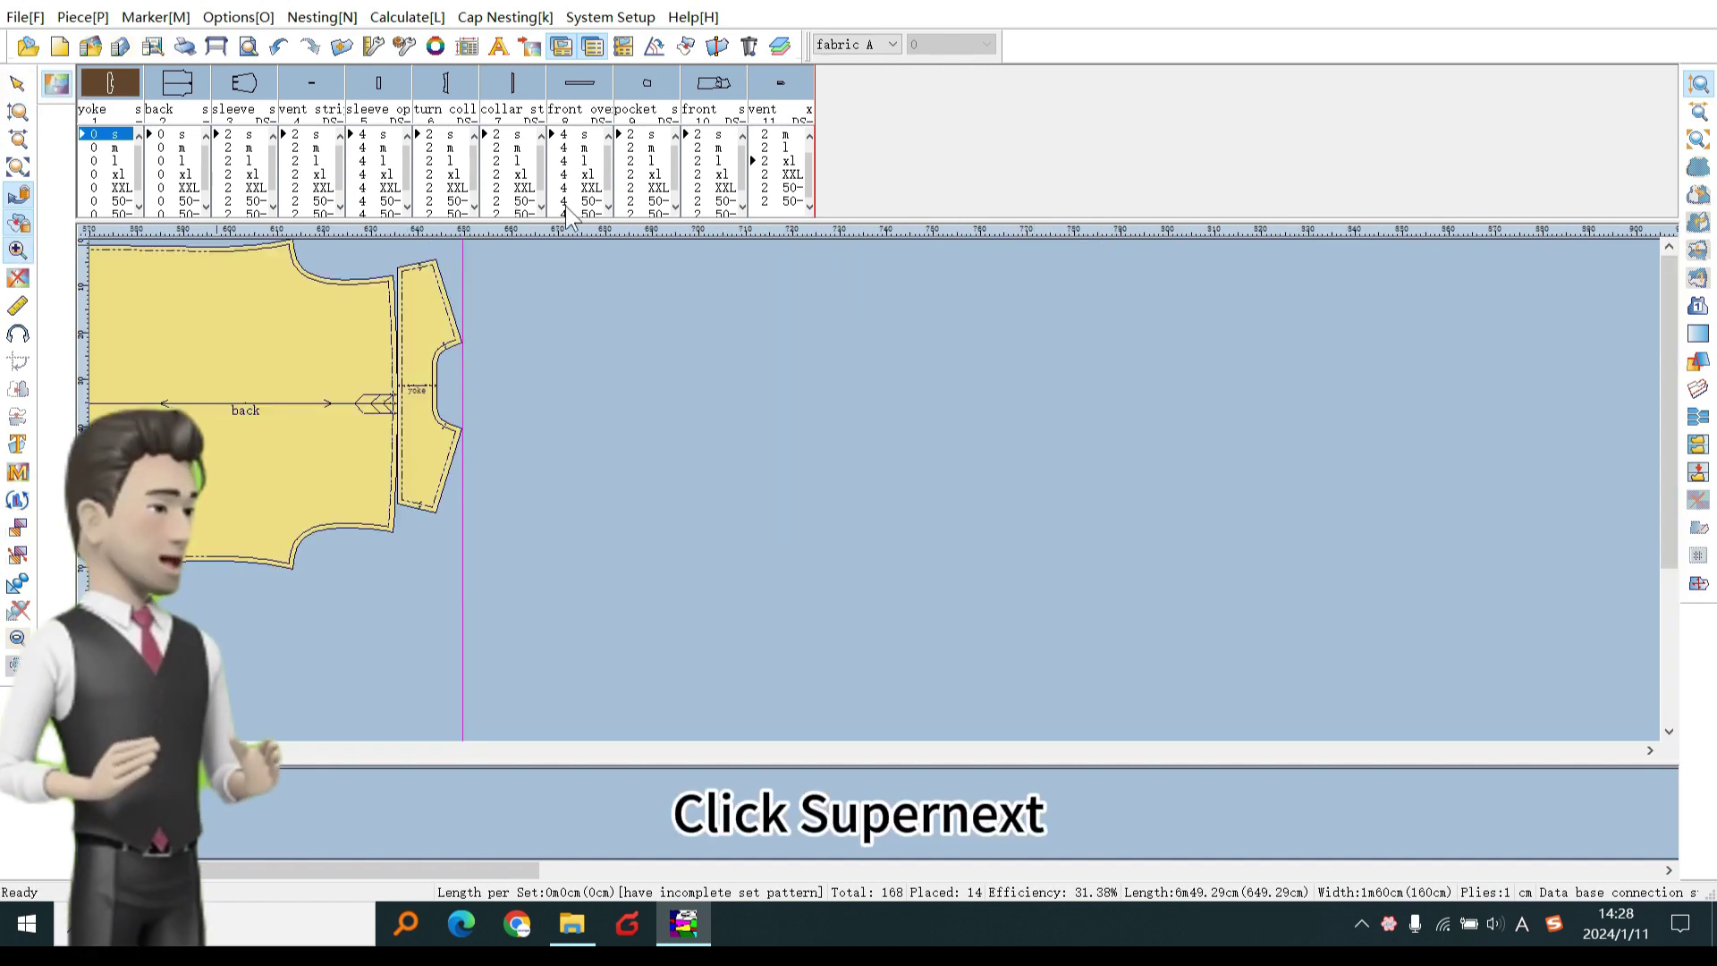
- Run super-nest with 180° select-angle rotation and a 1-minute time limit
{"action": "left_click_drag", "start_coordinate": [831, 203], "coordinate": [743, 183]}
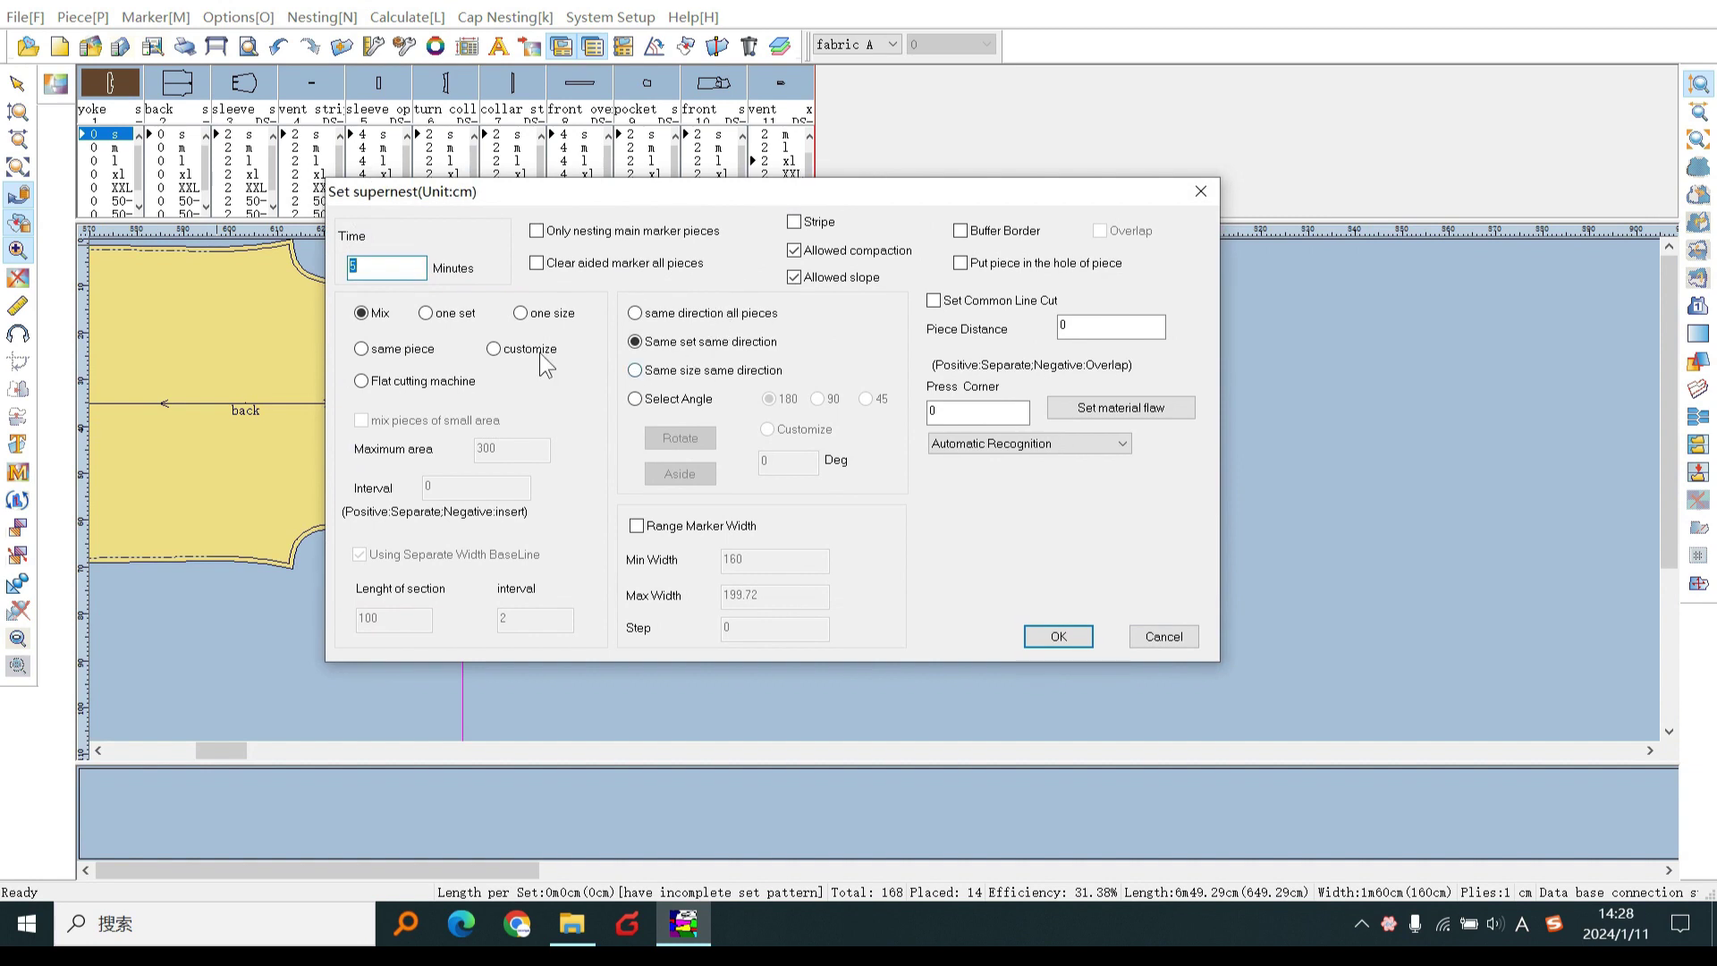
{"action": "left_click", "coordinate": [636, 398]}
{"action": "type", "text": "5"}
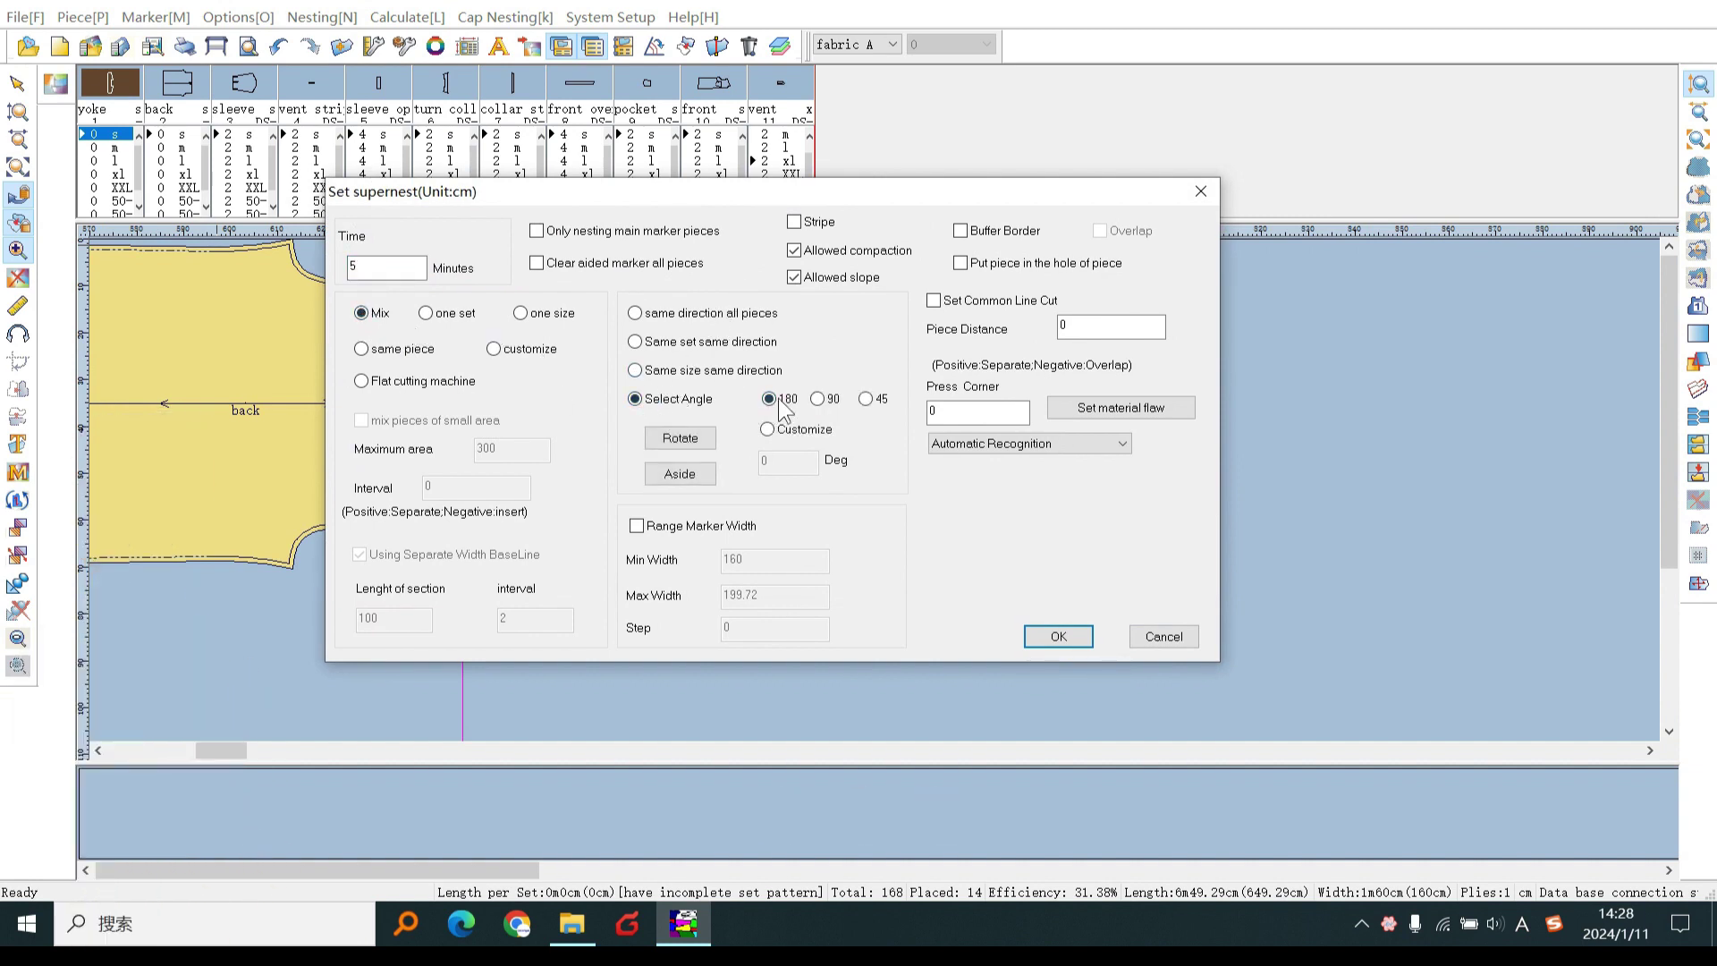
{"action": "key", "text": "BackSpace"}
{"action": "type", "text": "1"}
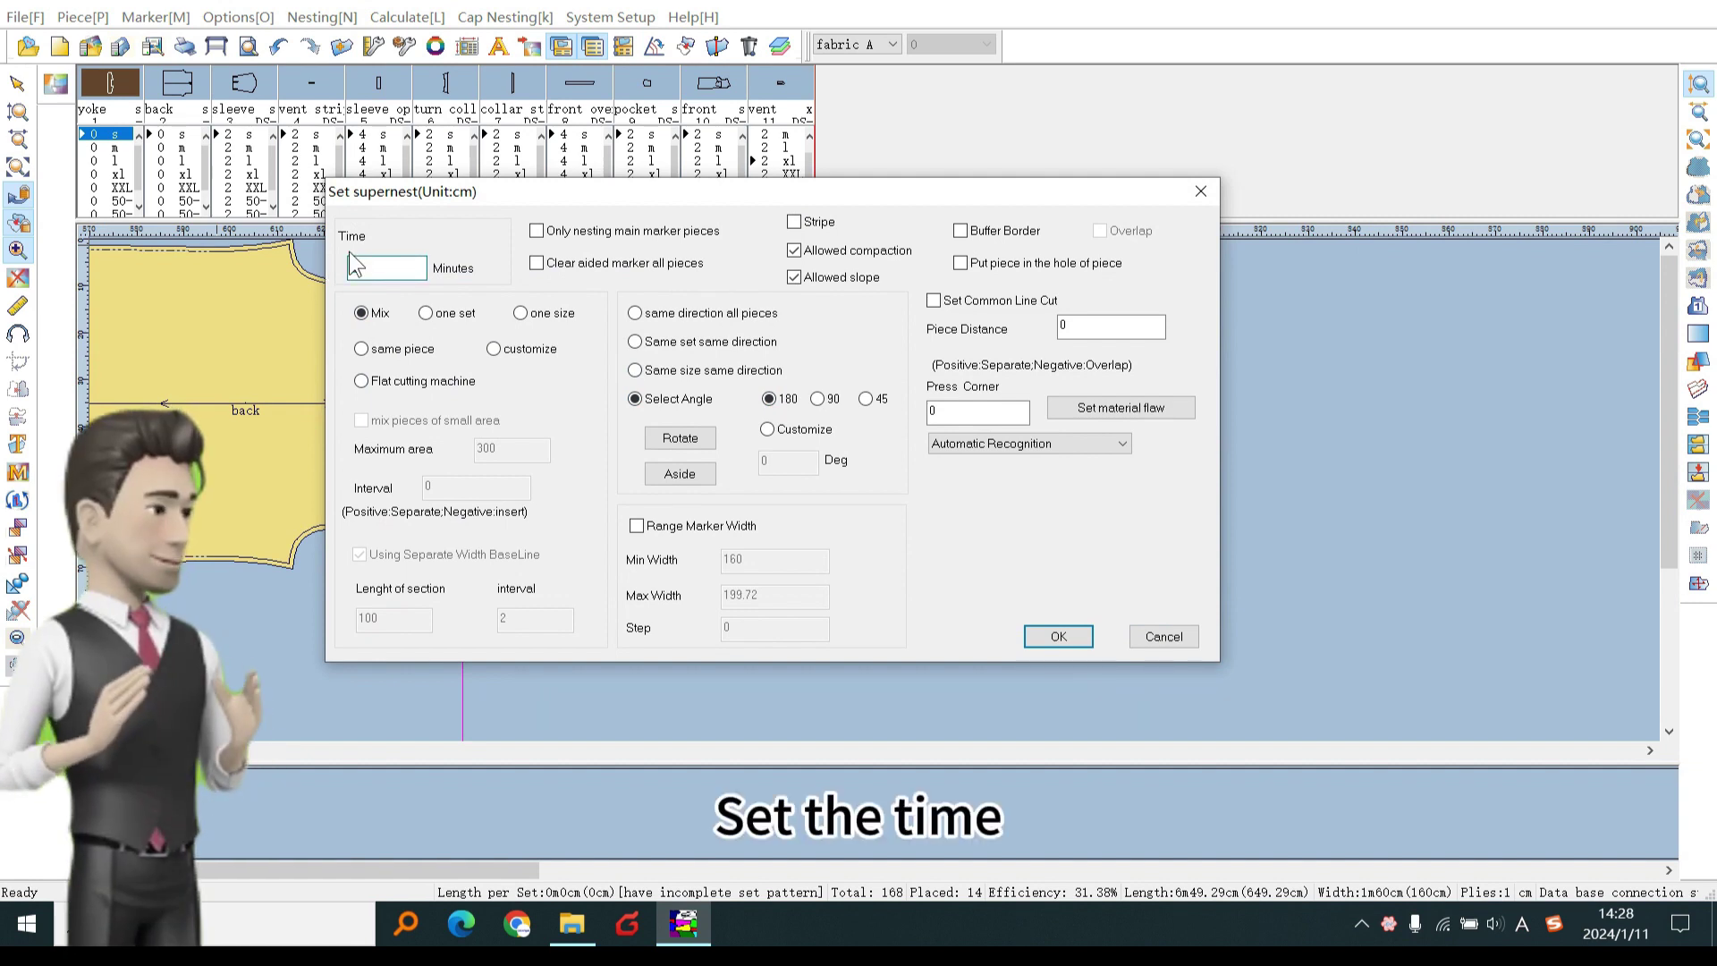
{"action": "left_click", "coordinate": [1056, 636]}
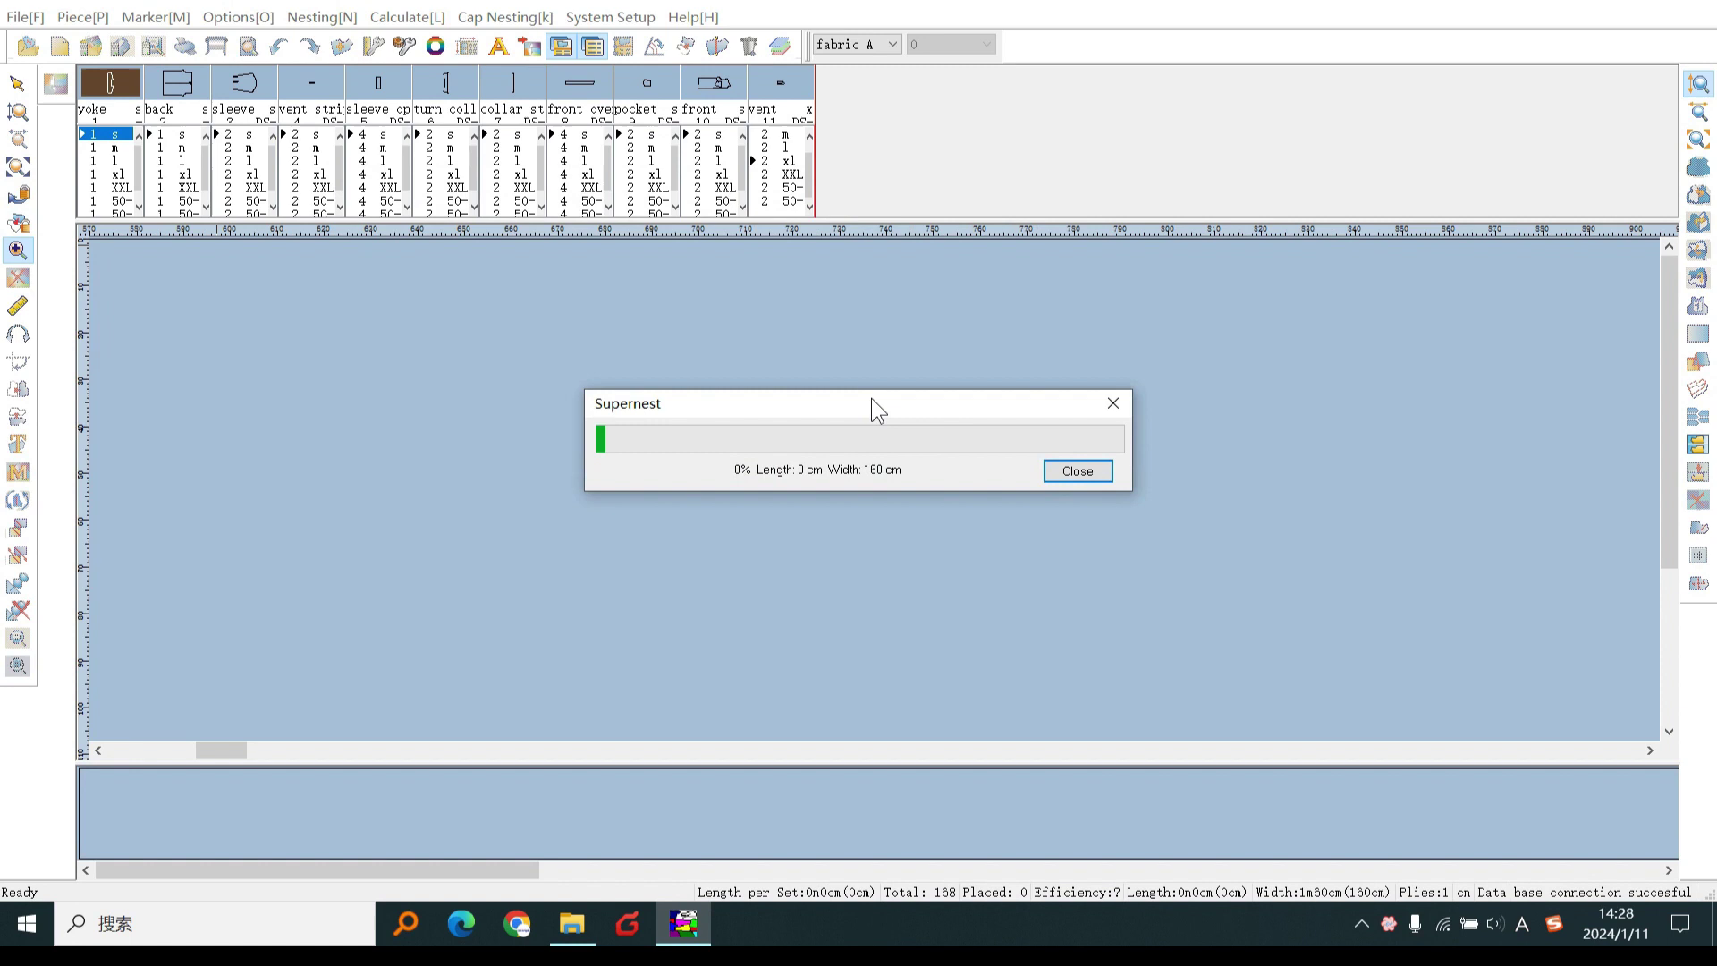
- Let super-nest place all 168 pieces at 90.24%, annotating the status readout meanwhile
{"action": "left_click_drag", "start_coordinate": [879, 399], "coordinate": [849, 382]}
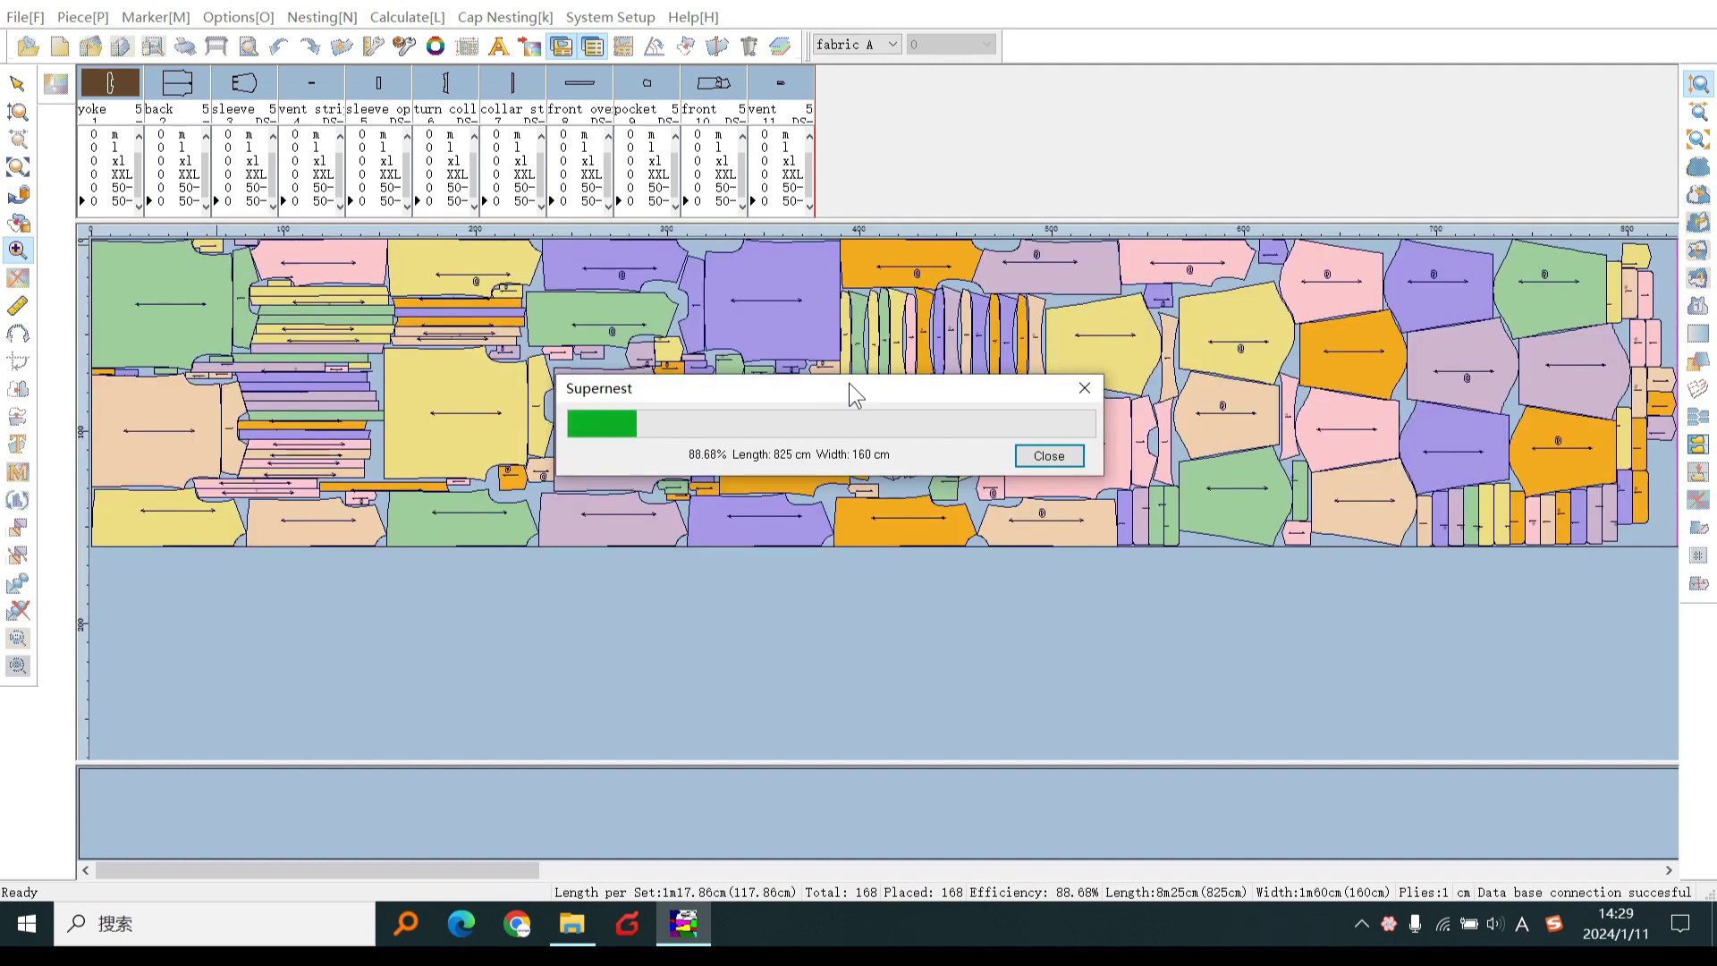
{"action": "left_click_drag", "start_coordinate": [850, 383], "coordinate": [784, 398]}
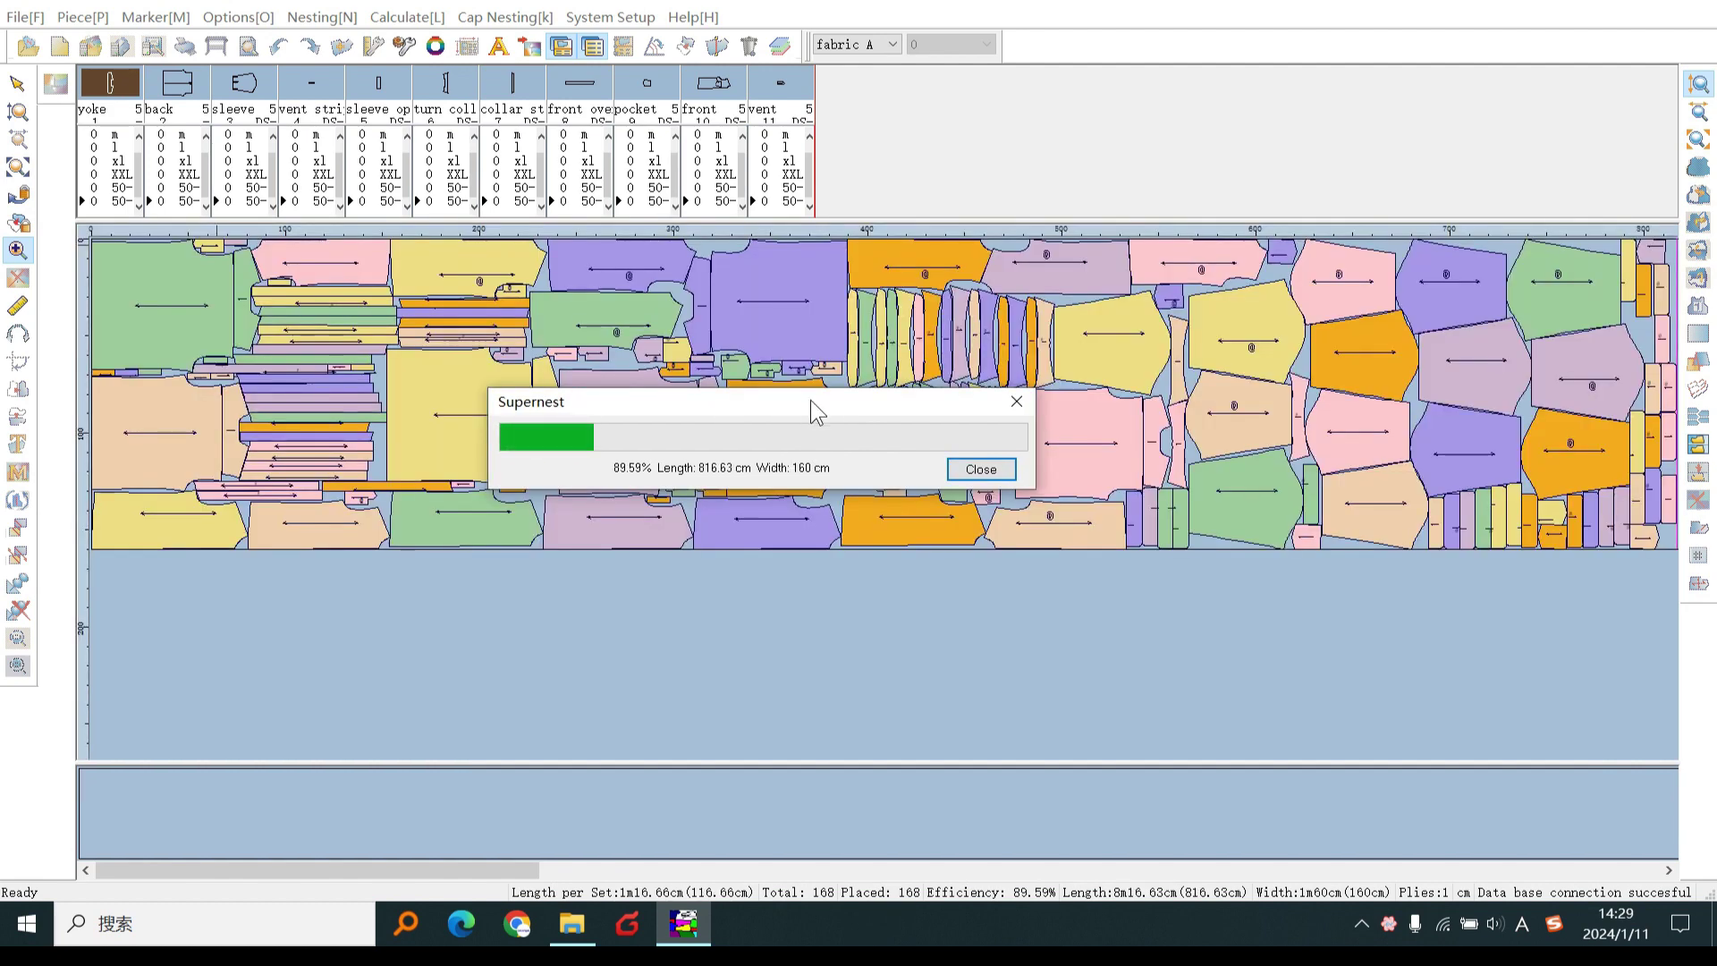
{"action": "key", "text": "ctrl+alt+a"}
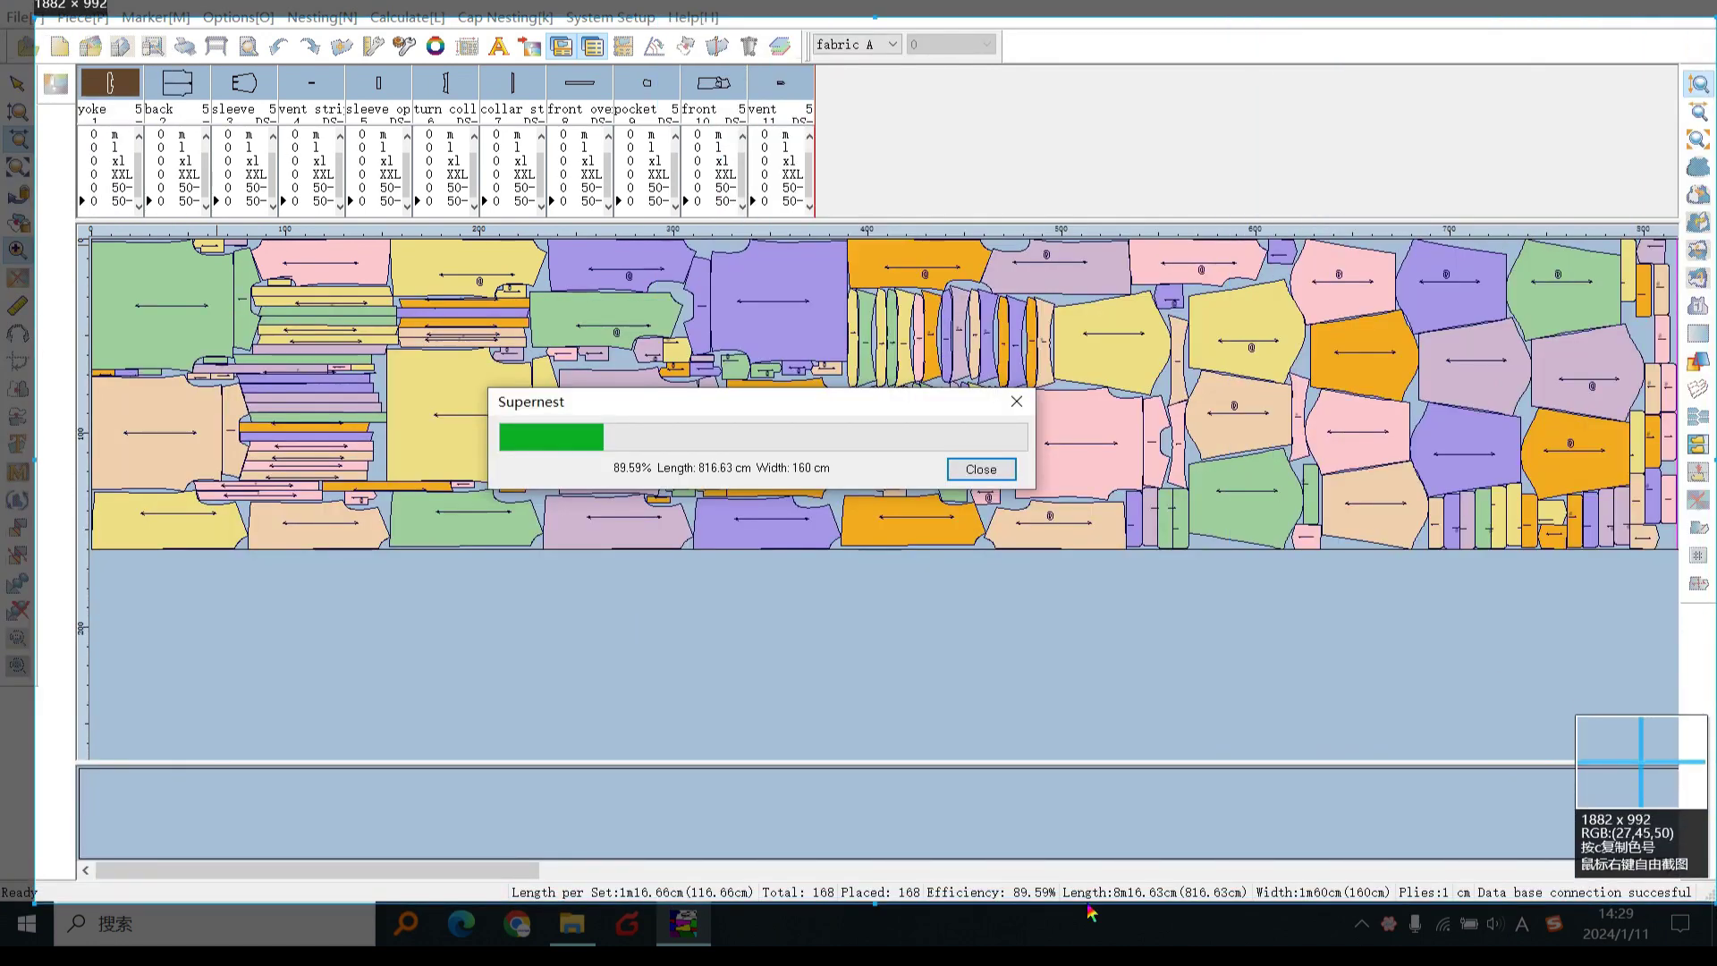
{"action": "left_click_drag", "start_coordinate": [1716, 884], "coordinate": [1715, 900]}
{"action": "left_click", "coordinate": [1179, 922]}
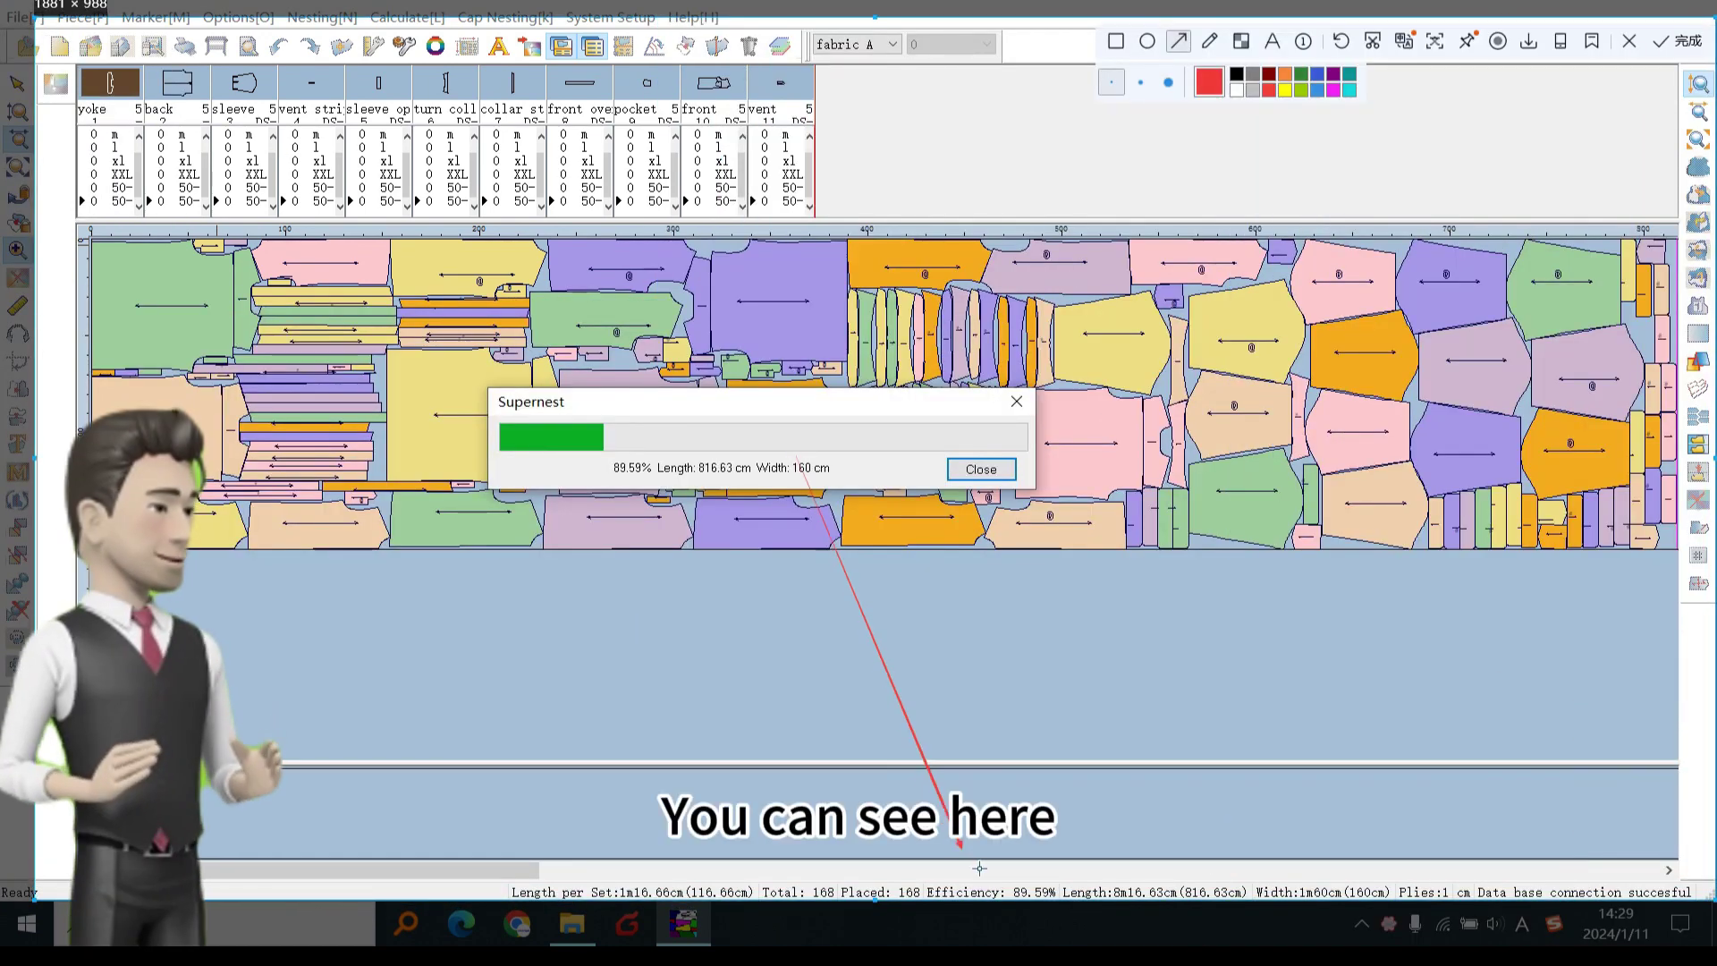
{"action": "left_click_drag", "start_coordinate": [805, 484], "coordinate": [977, 866]}
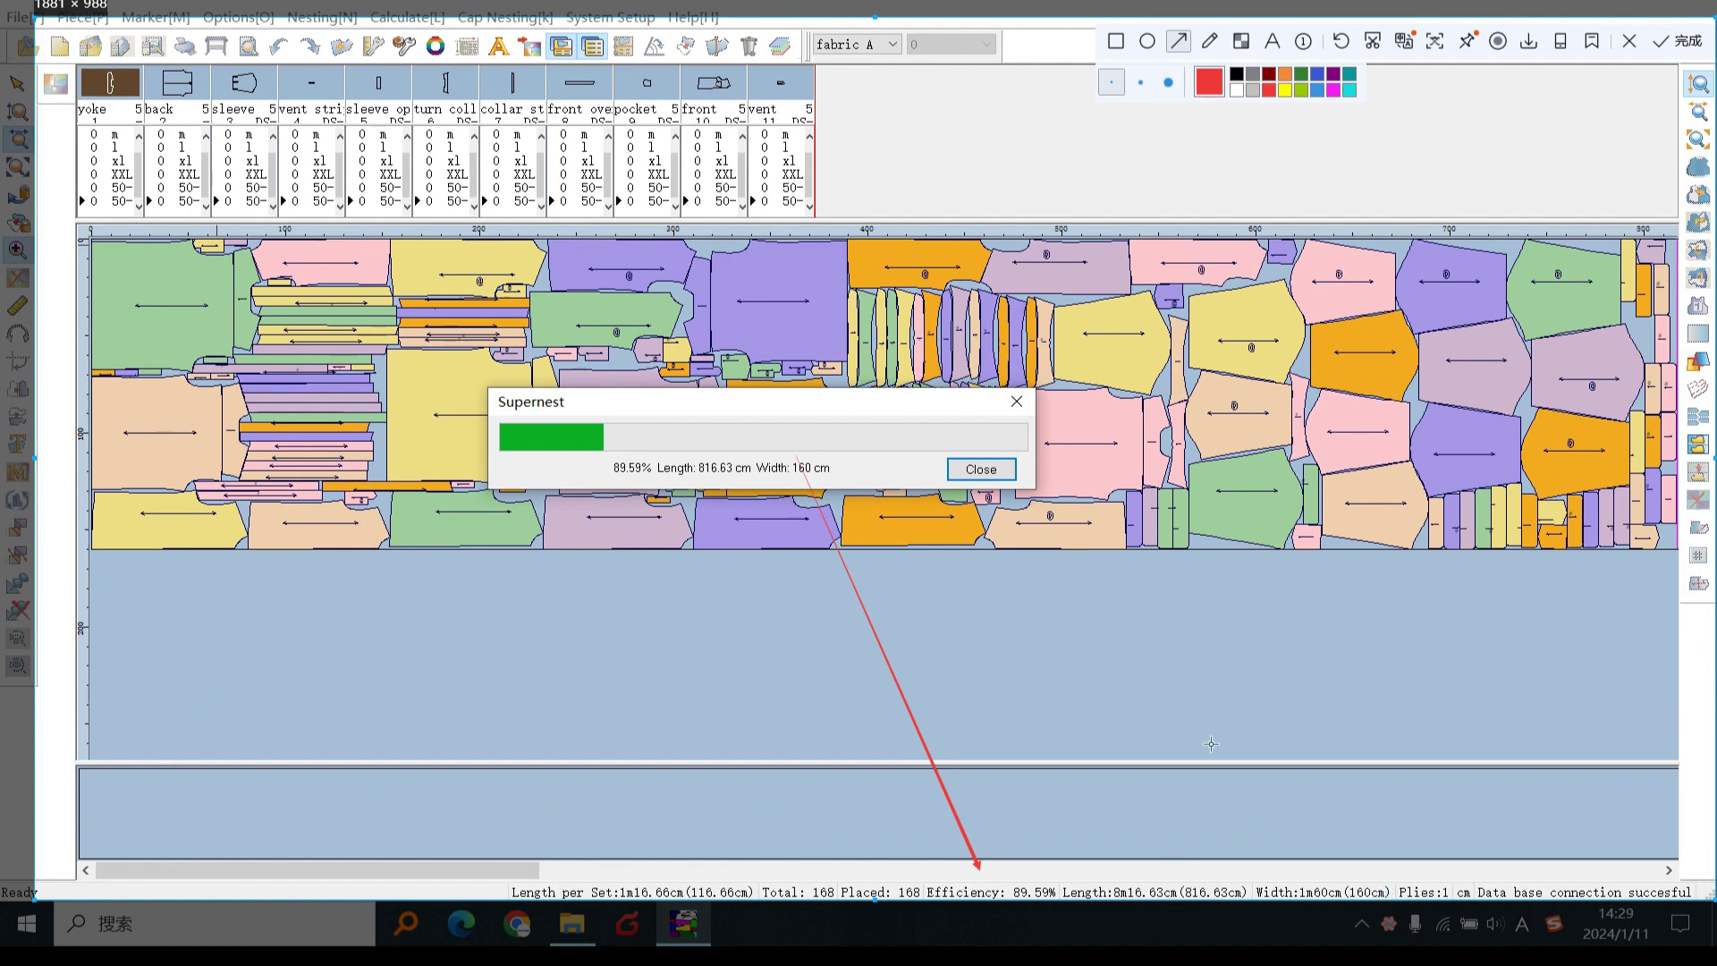
{"action": "left_click", "coordinate": [1633, 47]}
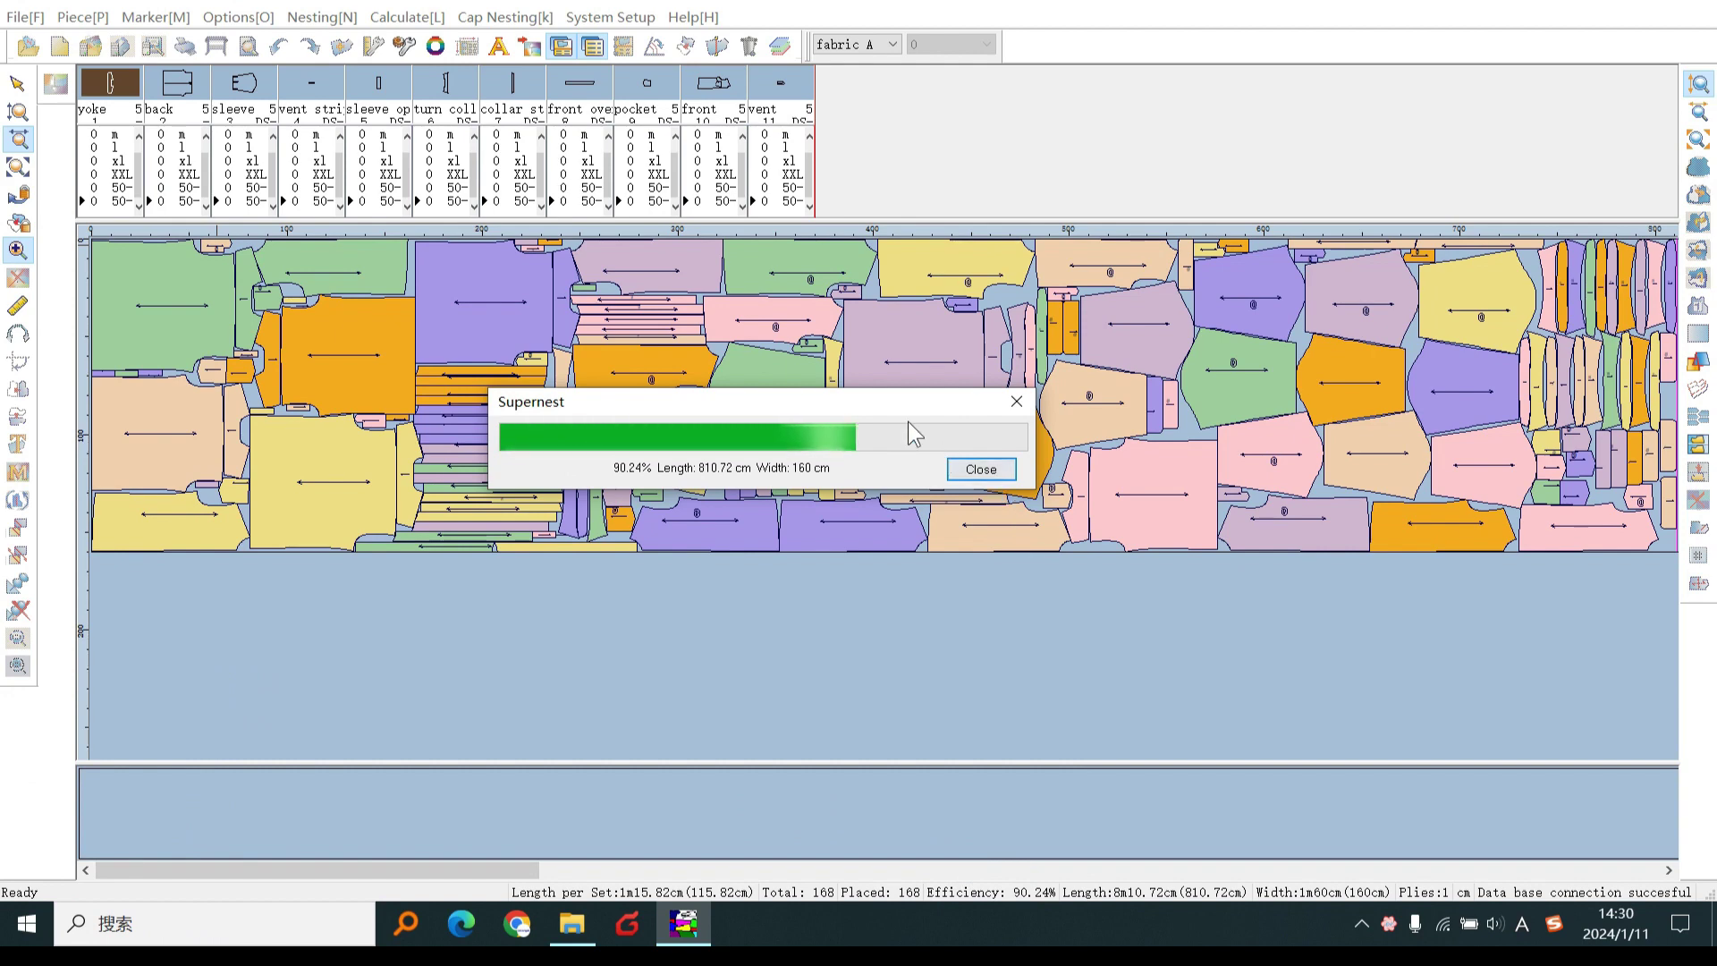
{"action": "left_click_drag", "start_coordinate": [895, 407], "coordinate": [905, 549]}
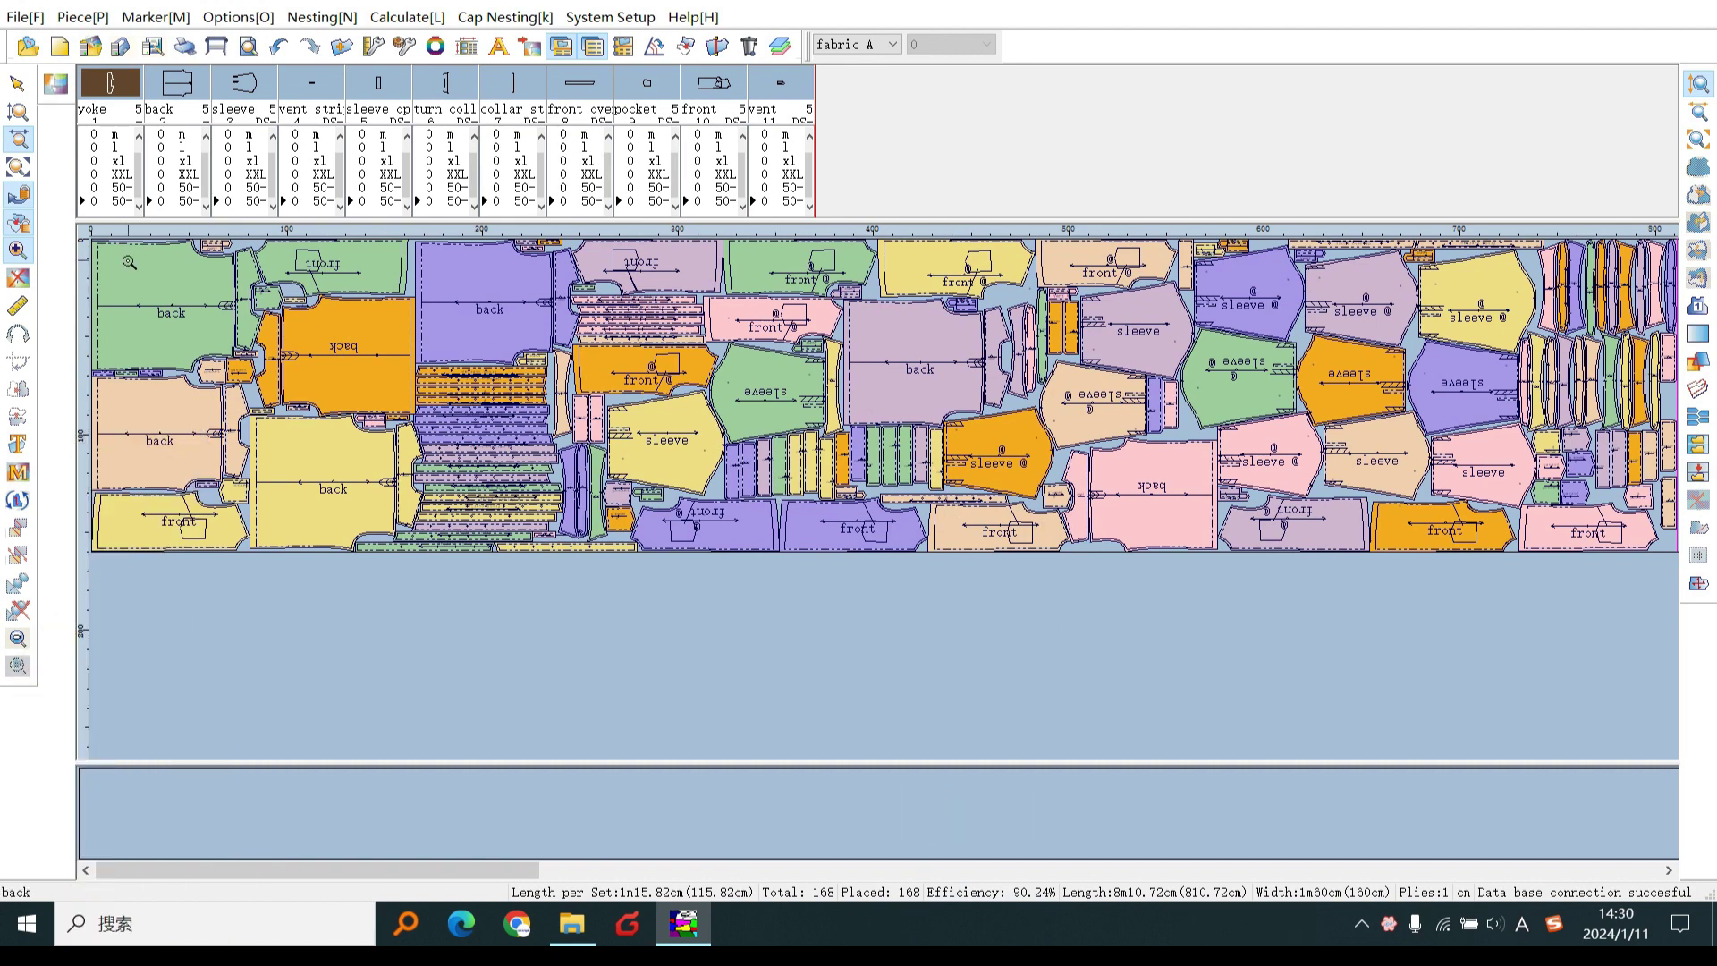
- Save the marker as MARKER on the Desktop using Save as
{"action": "left_click", "coordinate": [27, 17]}
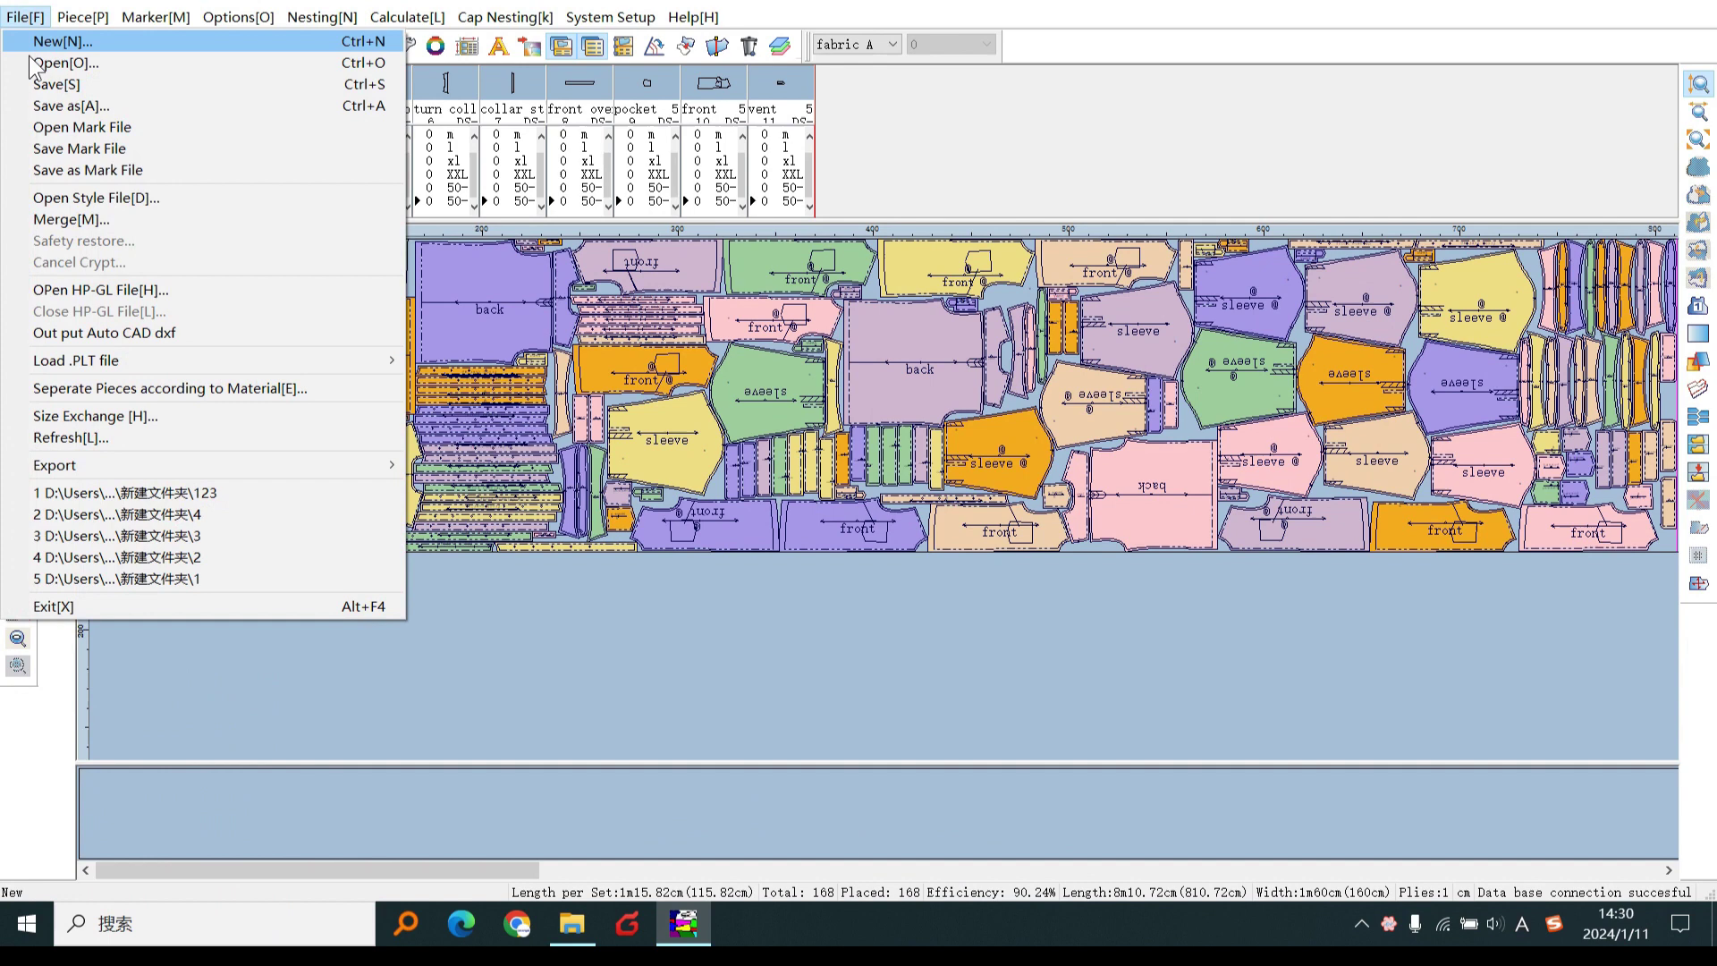
{"action": "left_click", "coordinate": [76, 169]}
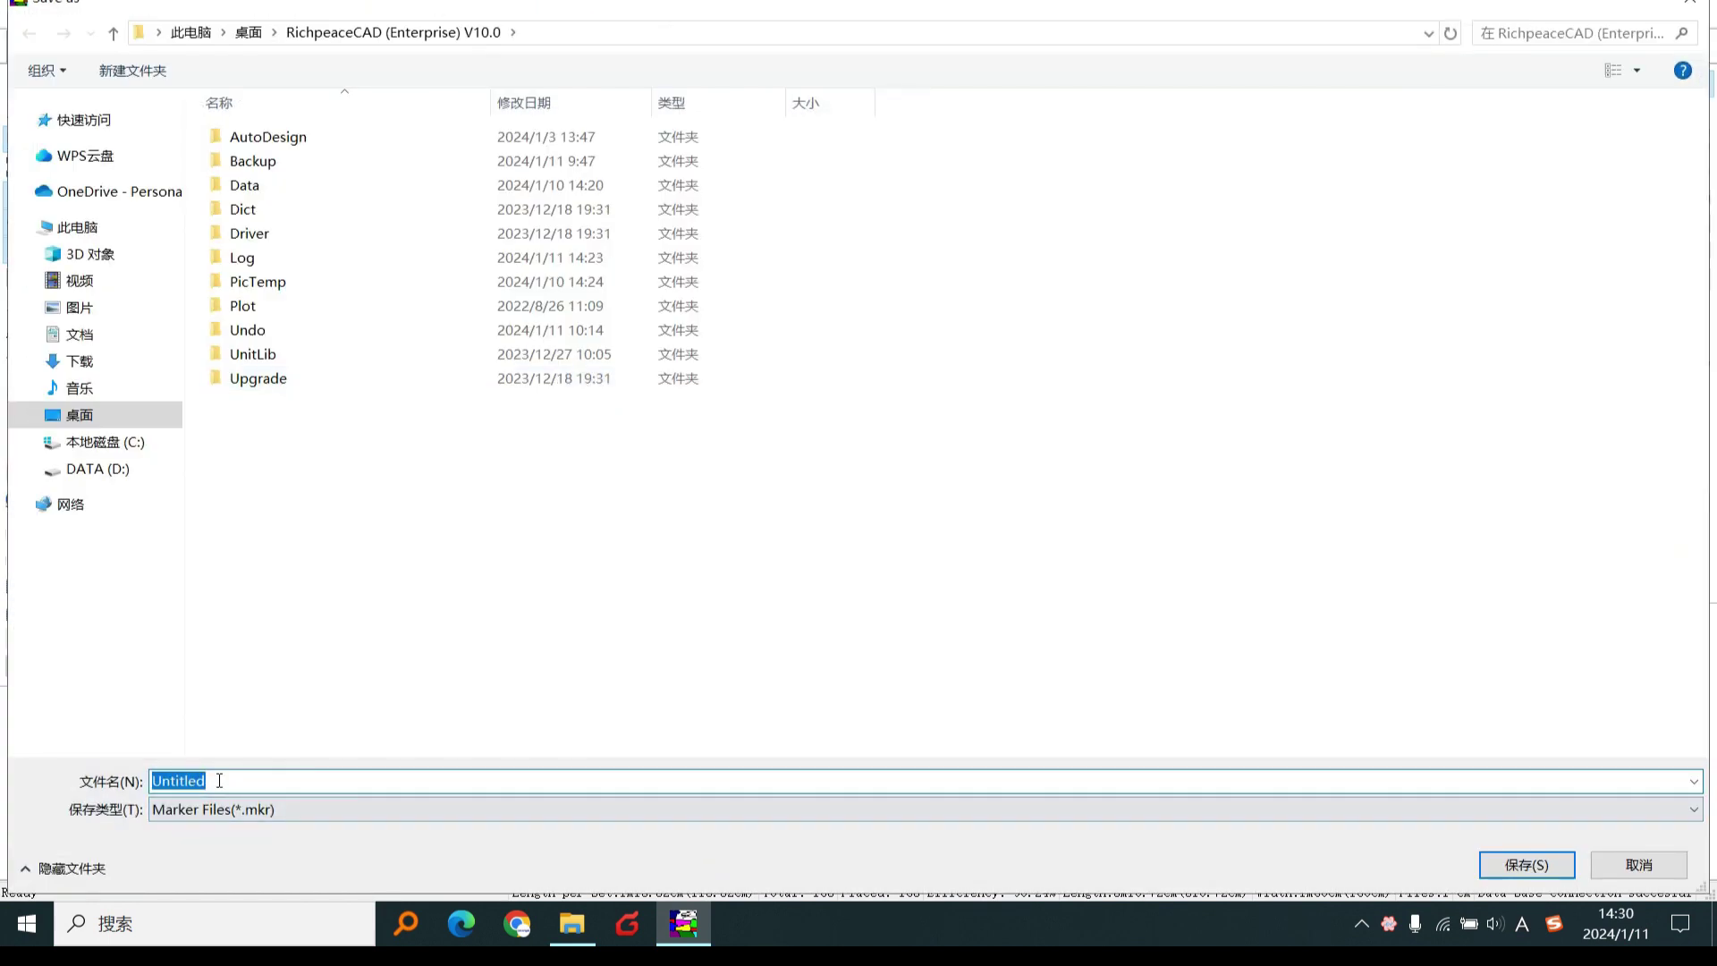
{"action": "type", "text": "MARKER"}
{"action": "left_click", "coordinate": [135, 417]}
{"action": "left_click", "coordinate": [1539, 871]}
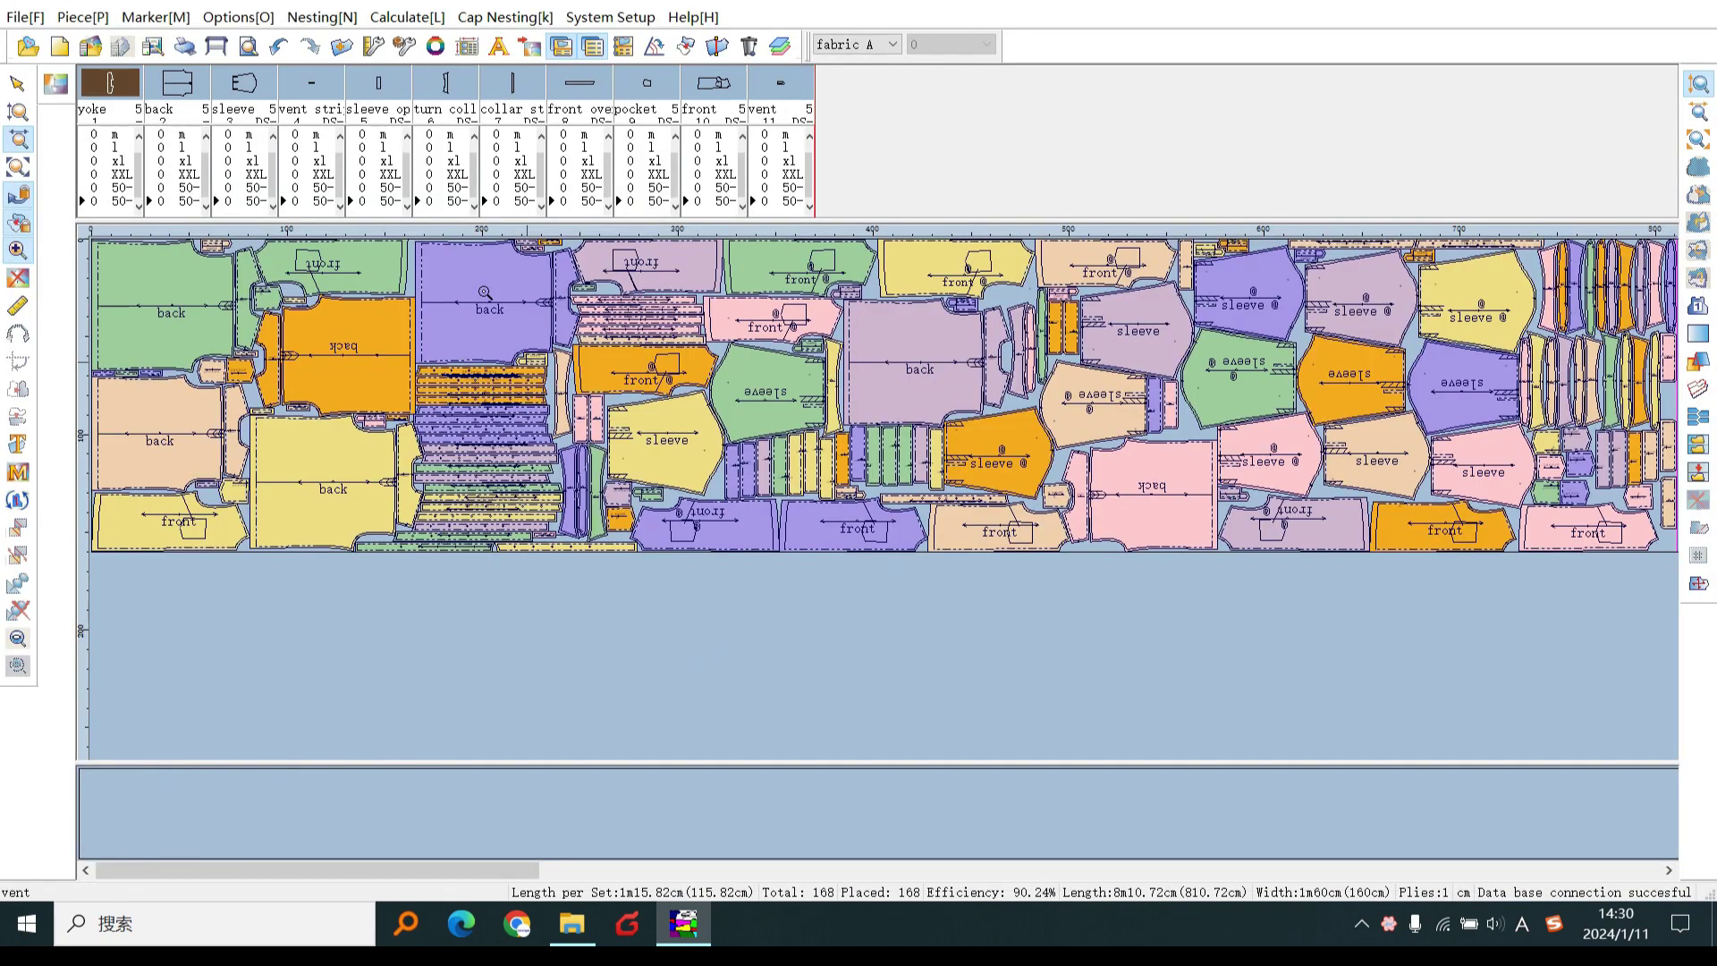
- Plot the marker with RP MJ Plotter to the file MARKER.plt
{"action": "left_click", "coordinate": [215, 51]}
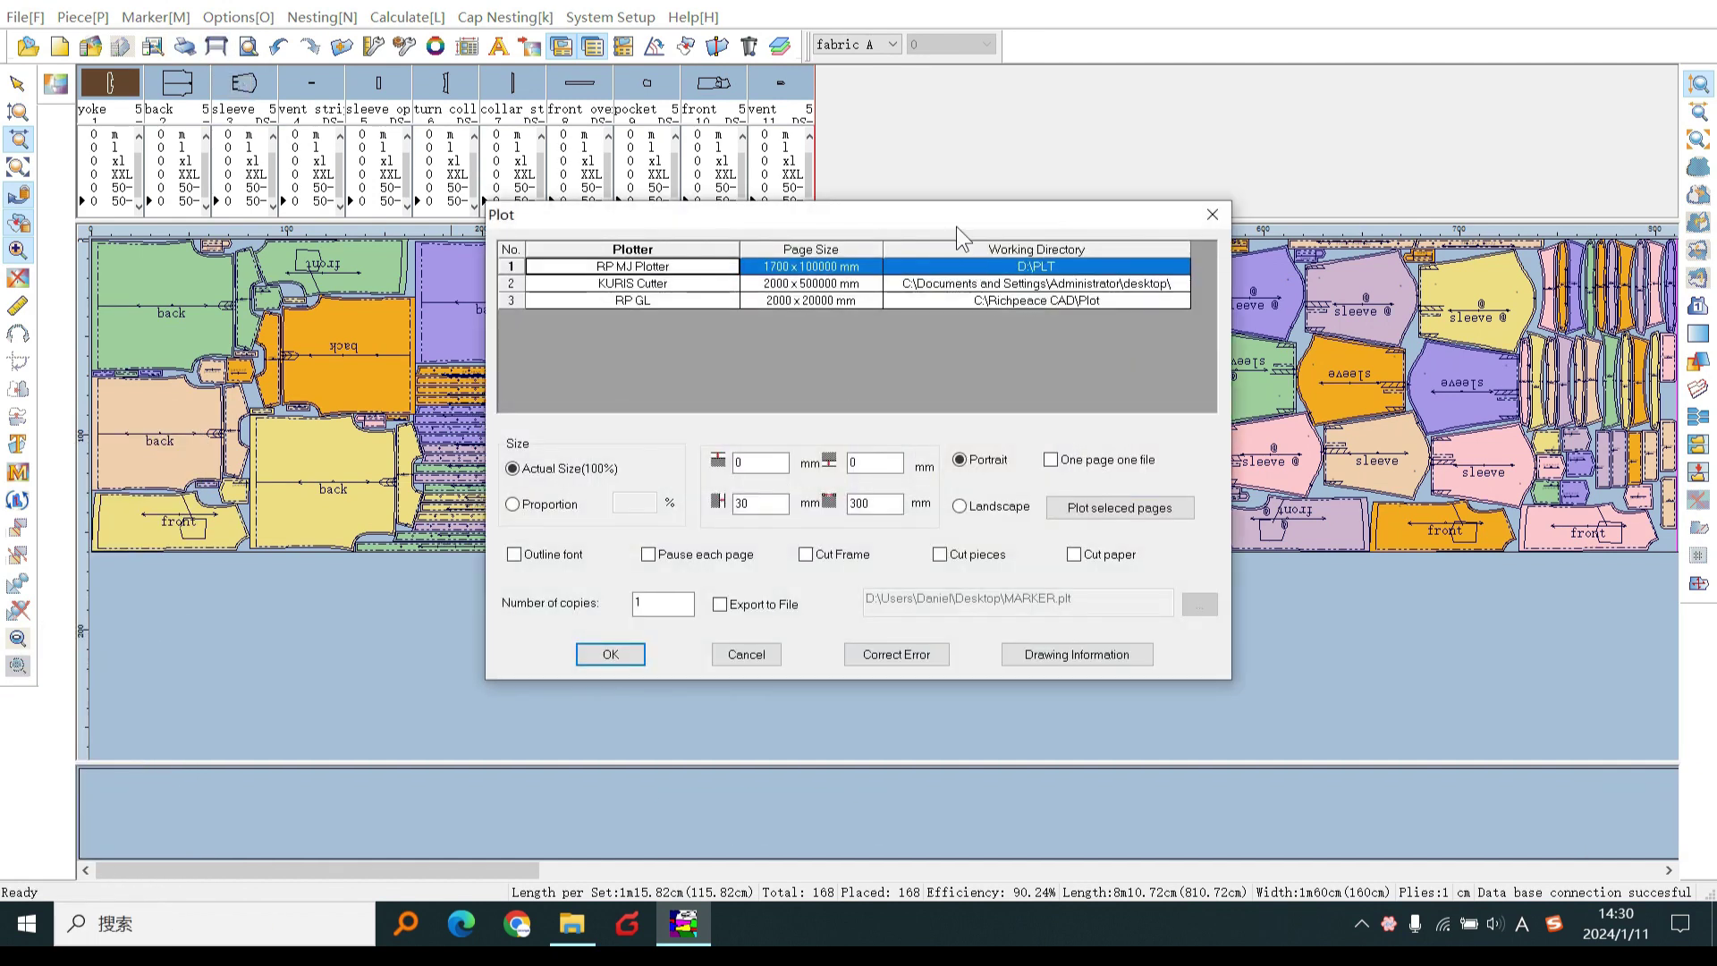
{"action": "left_click_drag", "start_coordinate": [957, 226], "coordinate": [876, 214]}
{"action": "left_click", "coordinate": [615, 252]}
{"action": "left_click", "coordinate": [507, 234]}
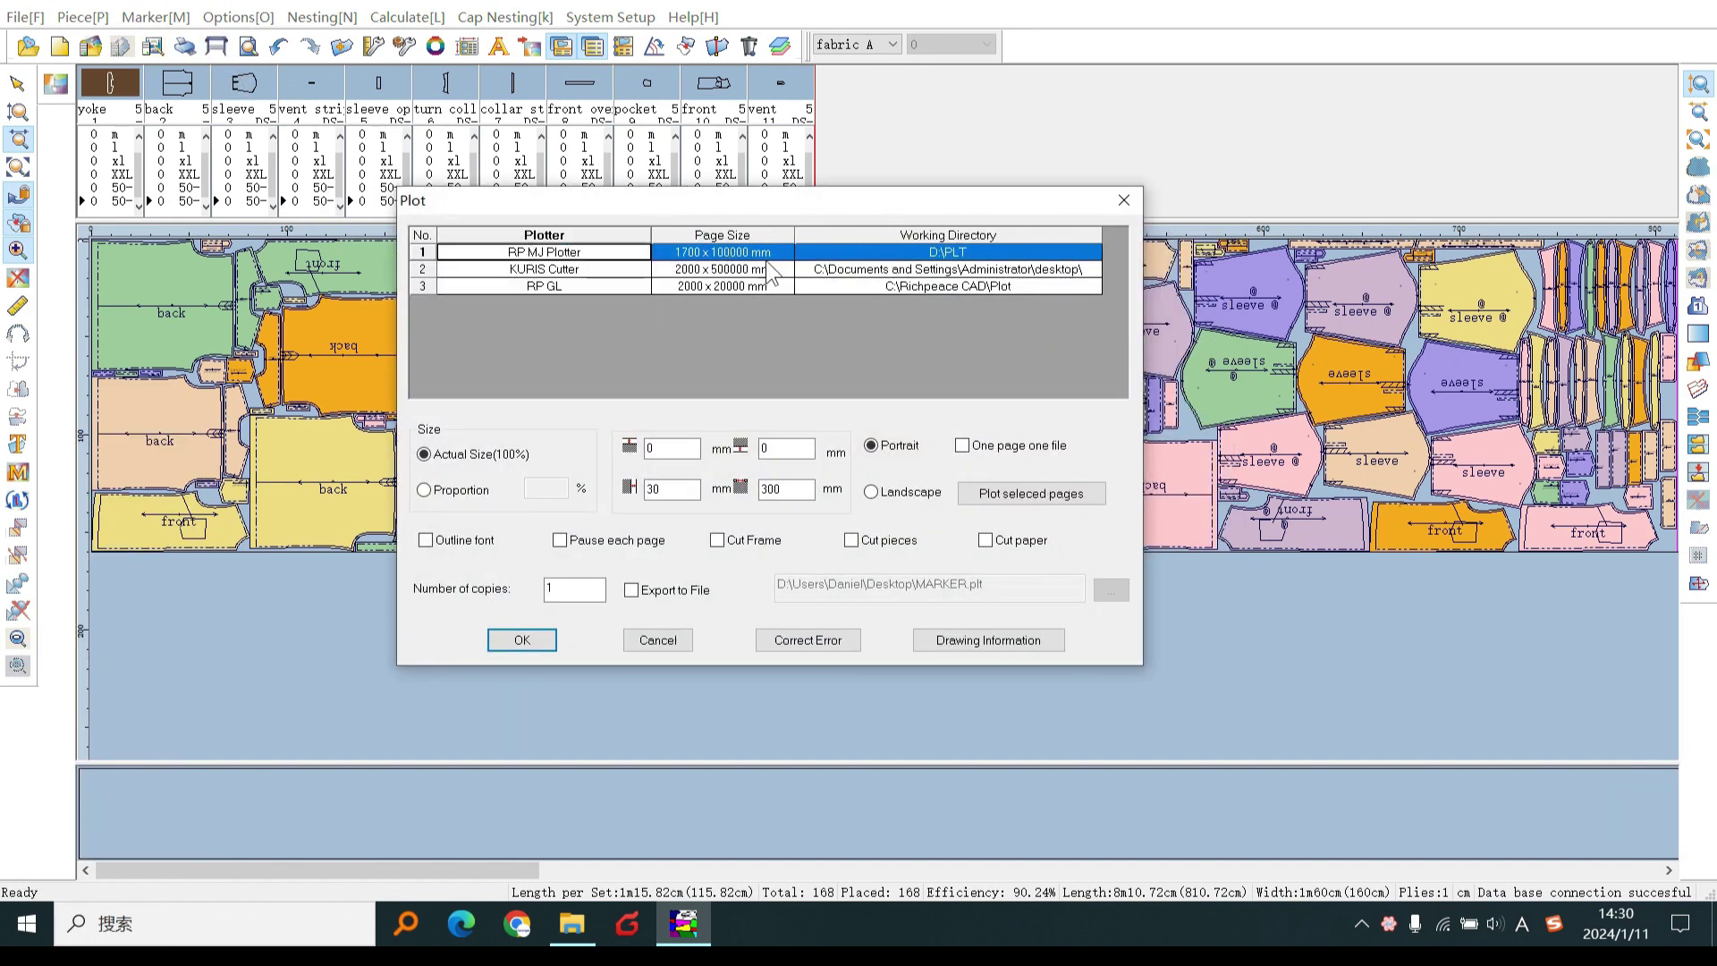
{"action": "left_click", "coordinate": [659, 593]}
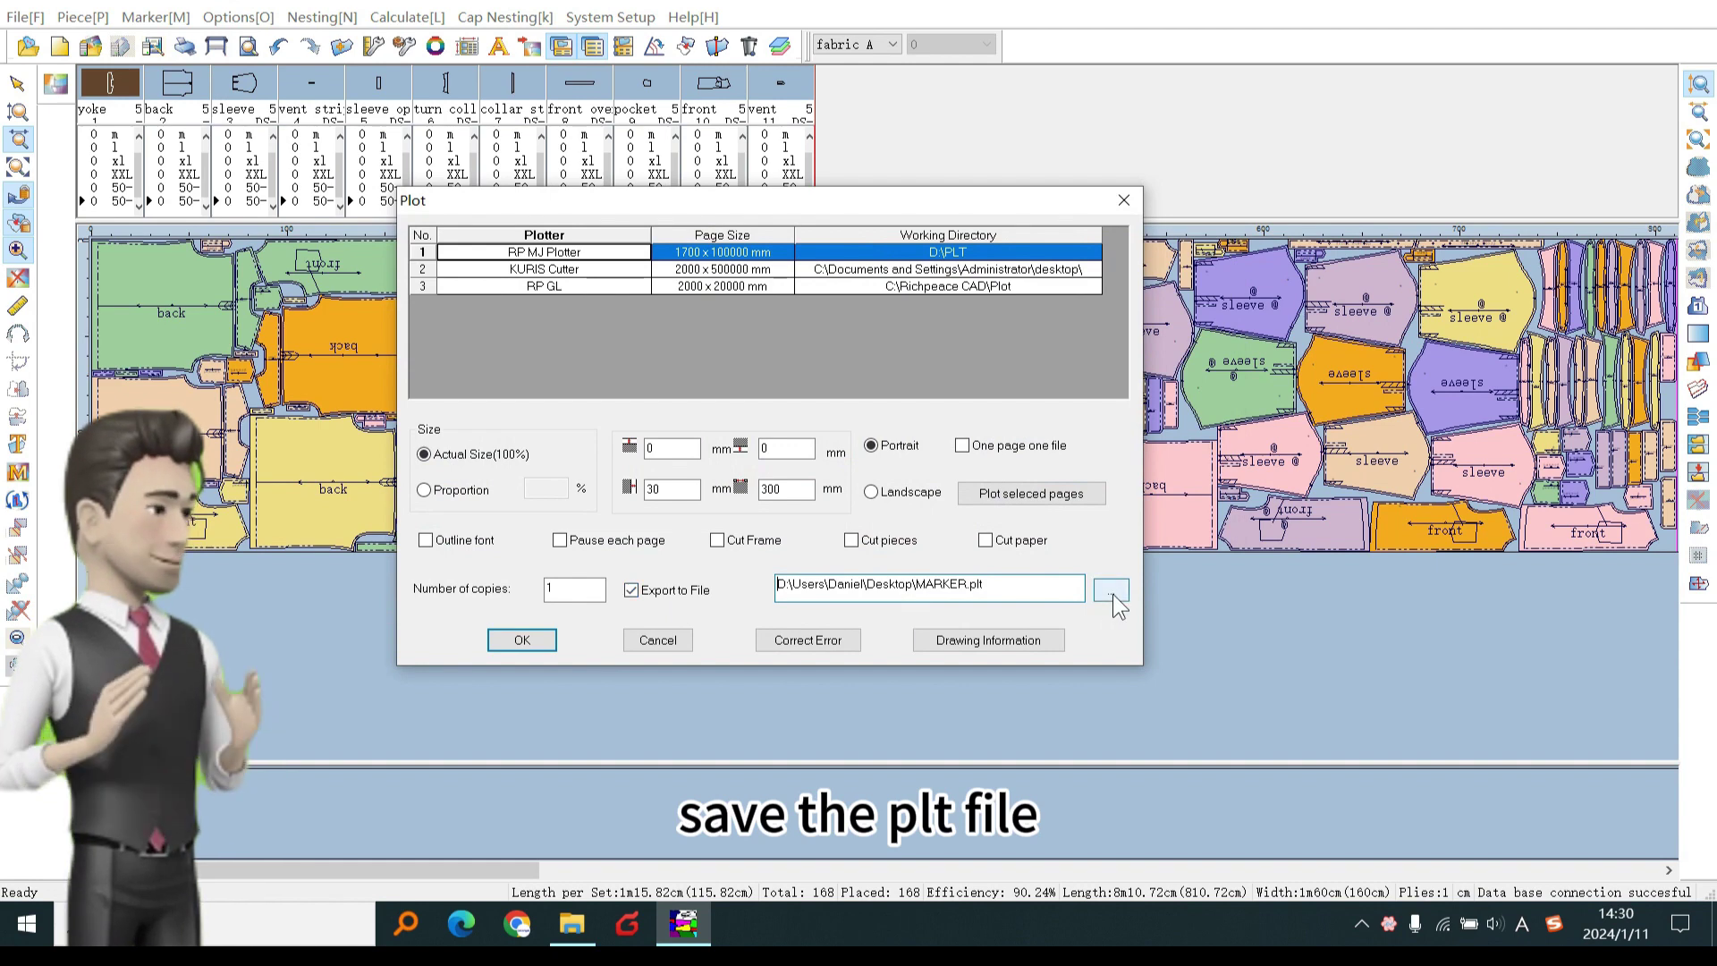
{"action": "left_click", "coordinate": [1113, 595]}
{"action": "left_click", "coordinate": [1516, 866]}
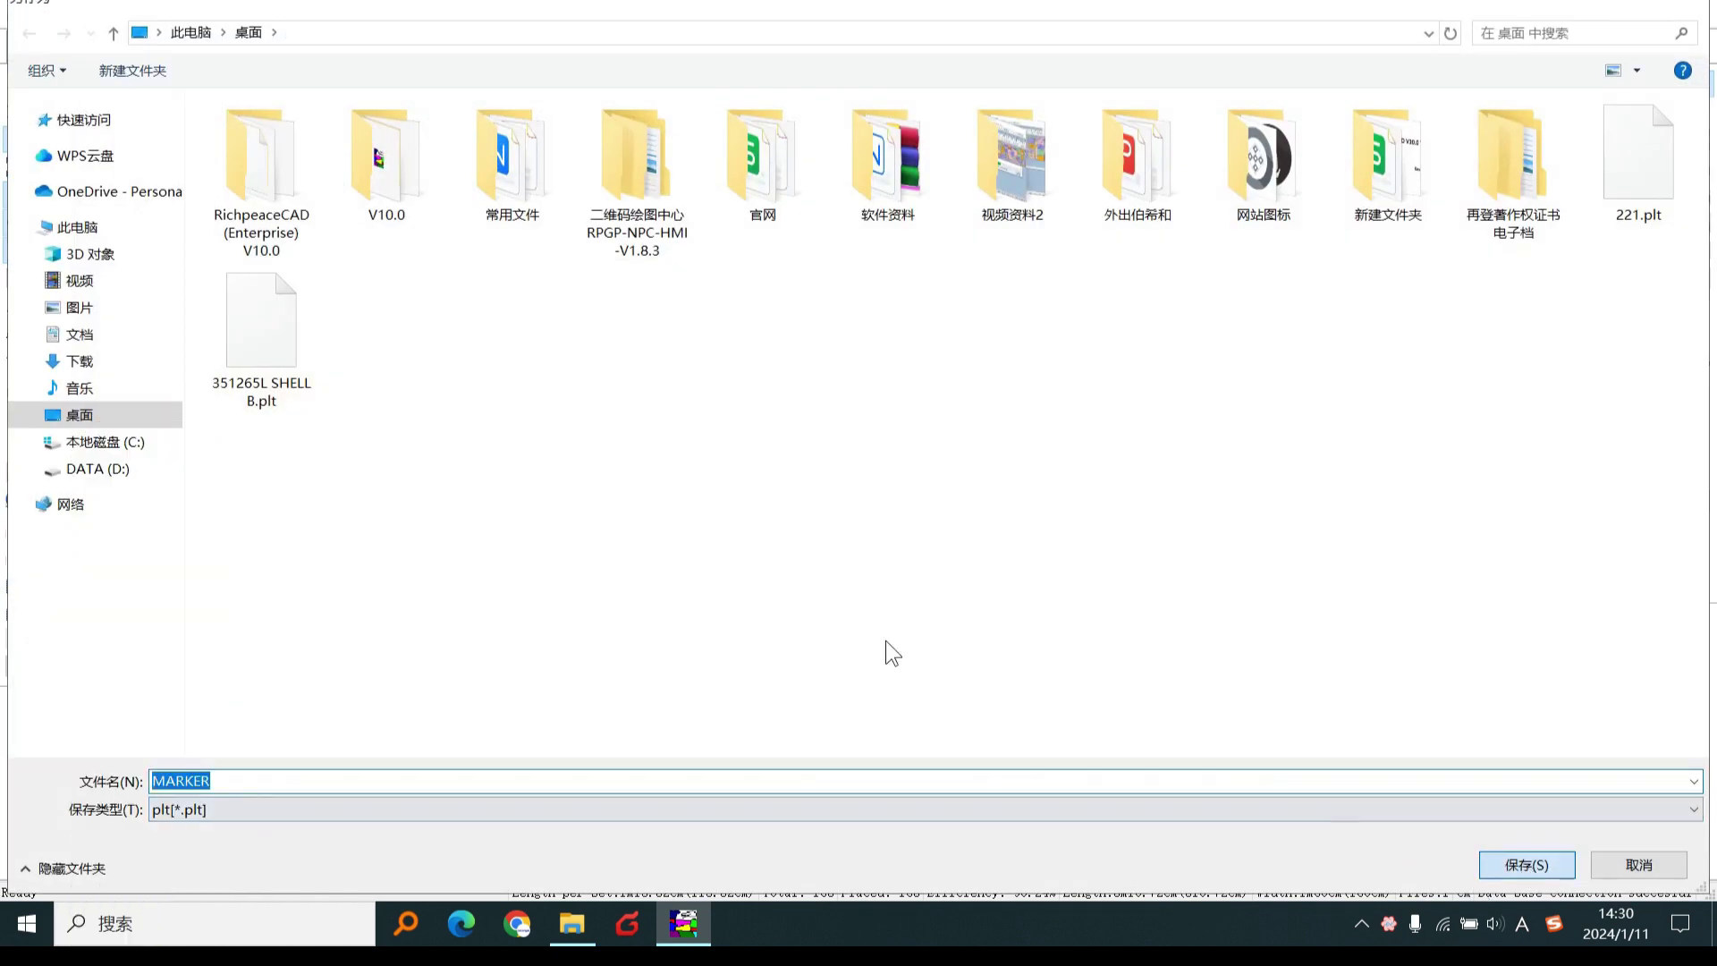
{"action": "left_click", "coordinate": [506, 644]}
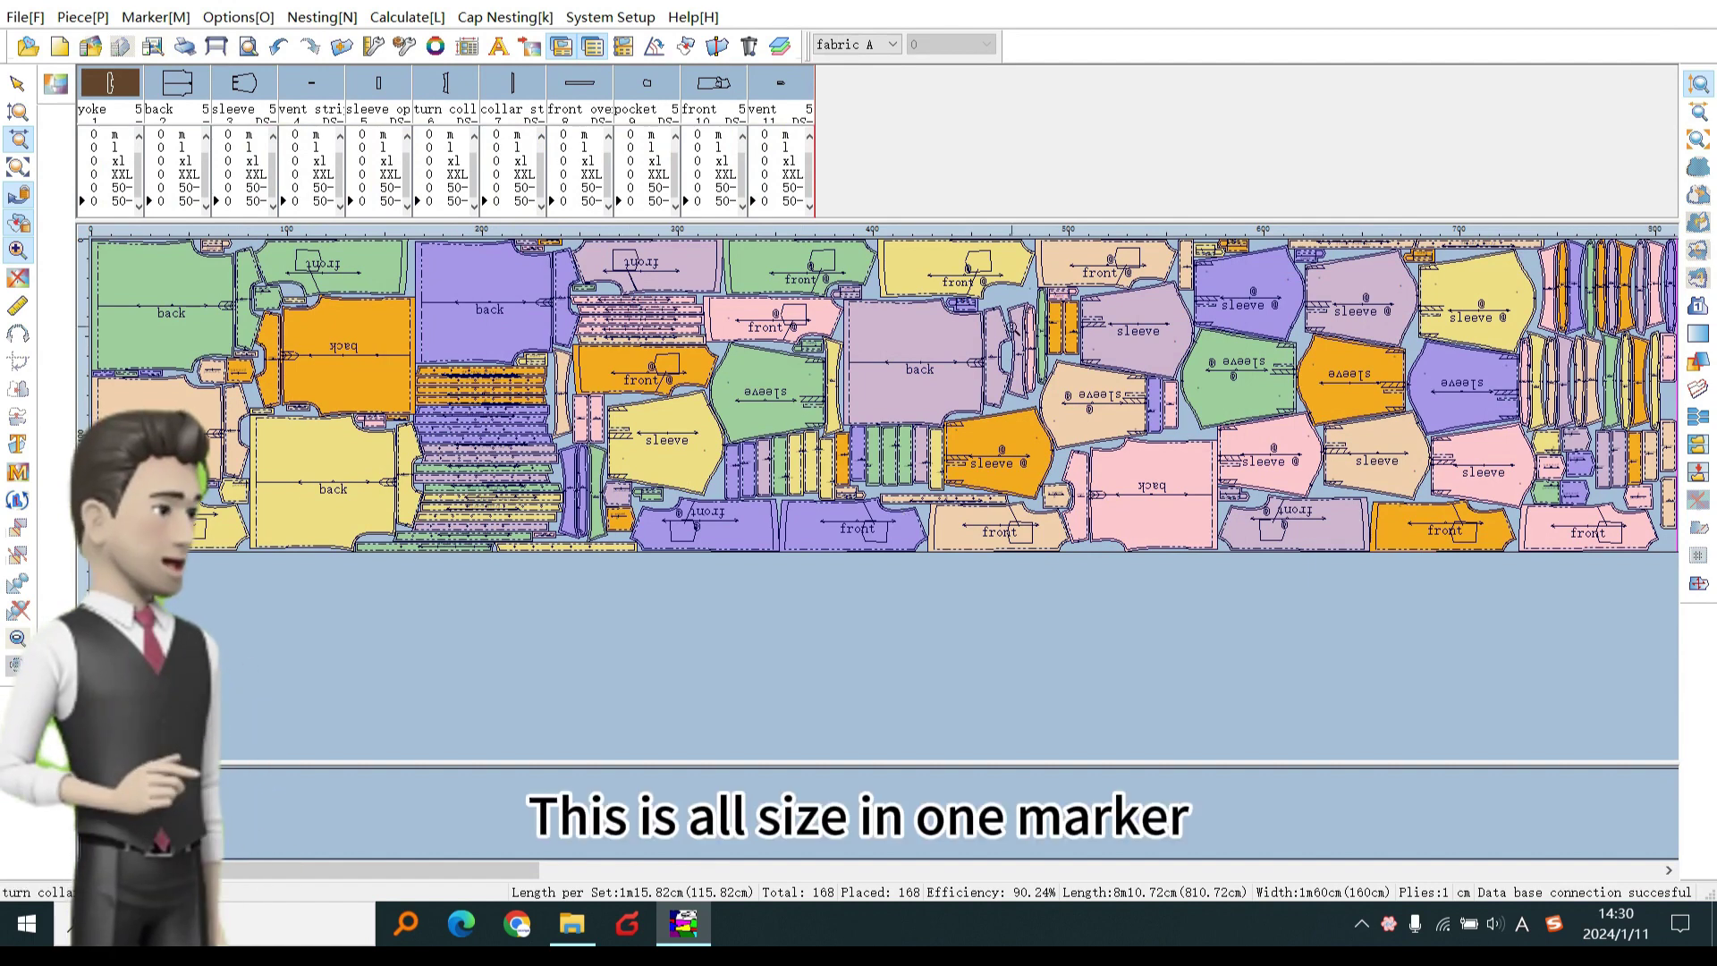
- Set the first split group to s=2, m=2 with other sizes 0, named S-2,M-2
{"action": "left_click", "coordinate": [785, 60]}
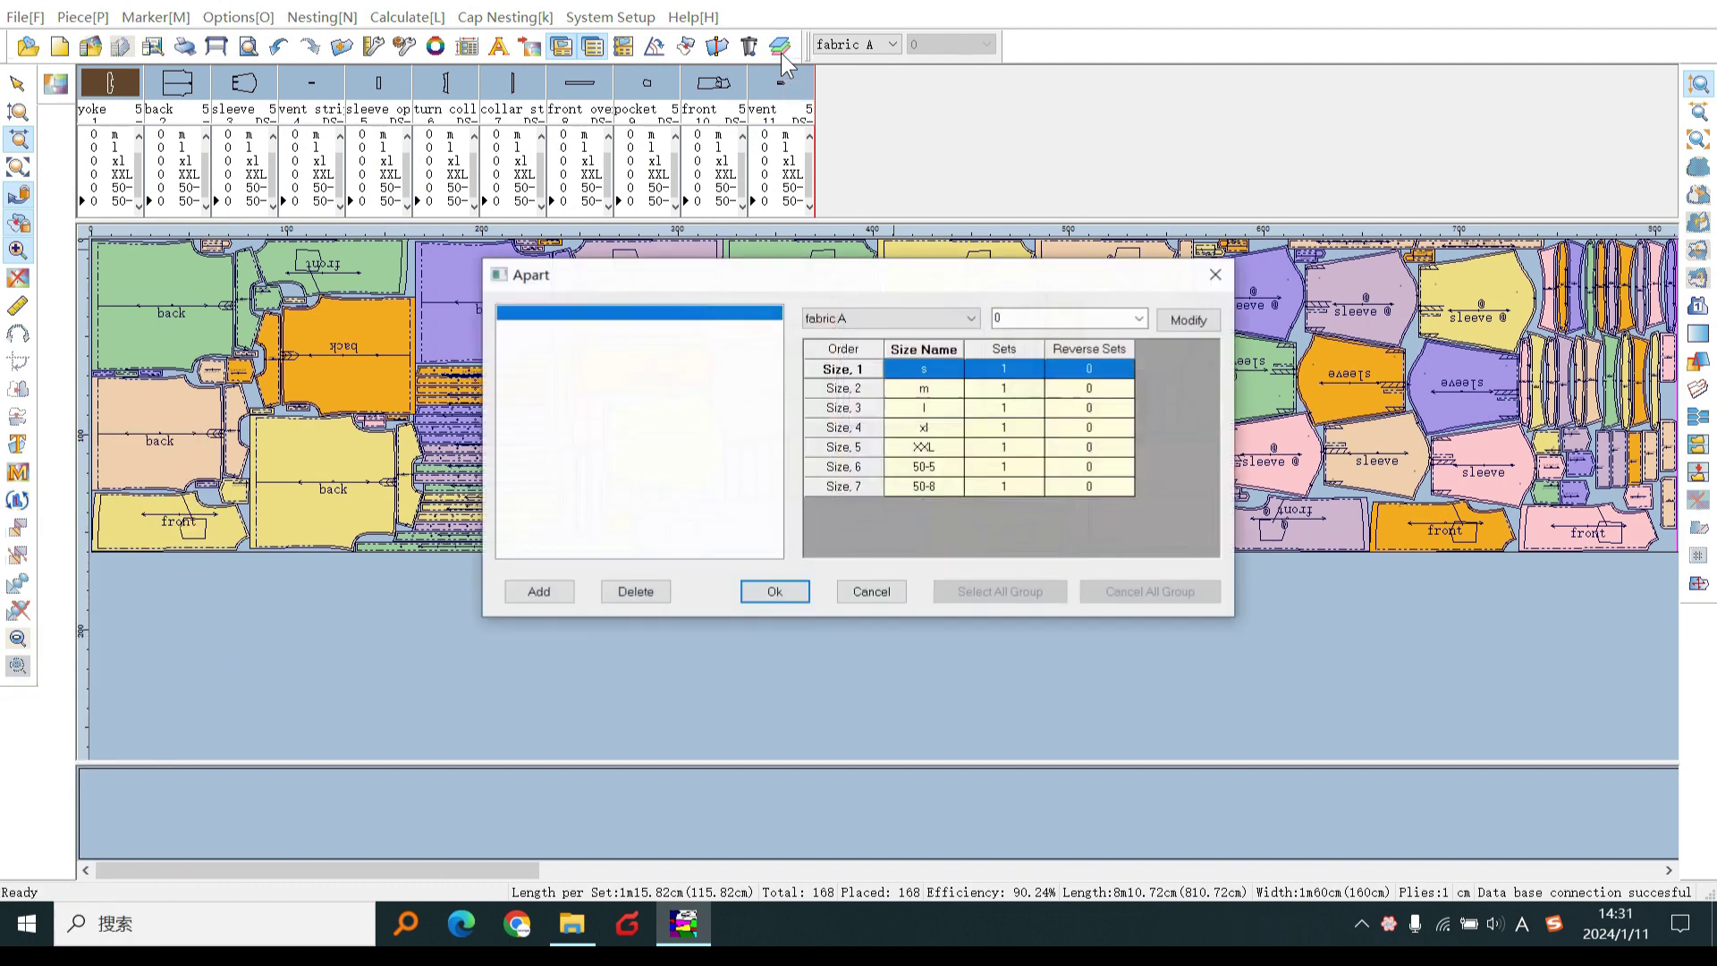
{"action": "type", "text": "2"}
{"action": "left_click", "coordinate": [1048, 258]}
{"action": "type", "text": "2"}
{"action": "left_click", "coordinate": [1051, 276]}
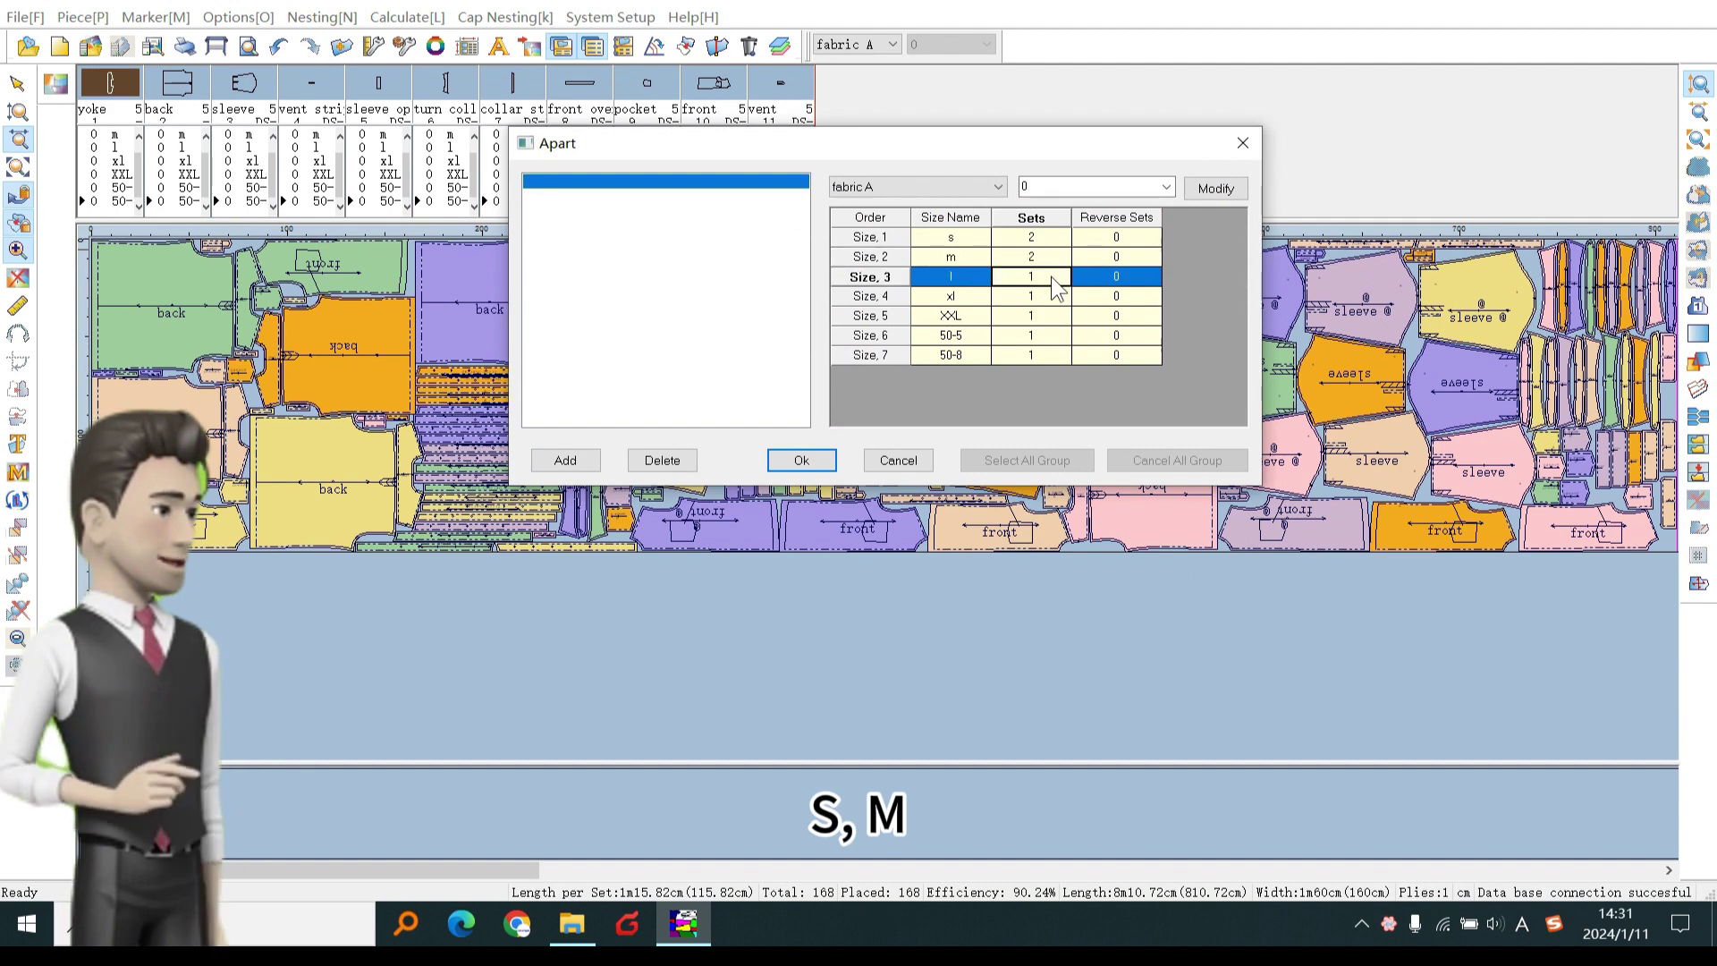
{"action": "type", "text": "0"}
{"action": "left_click", "coordinate": [1051, 316]}
{"action": "type", "text": "0"}
{"action": "left_click", "coordinate": [1048, 297]}
{"action": "type", "text": "0"}
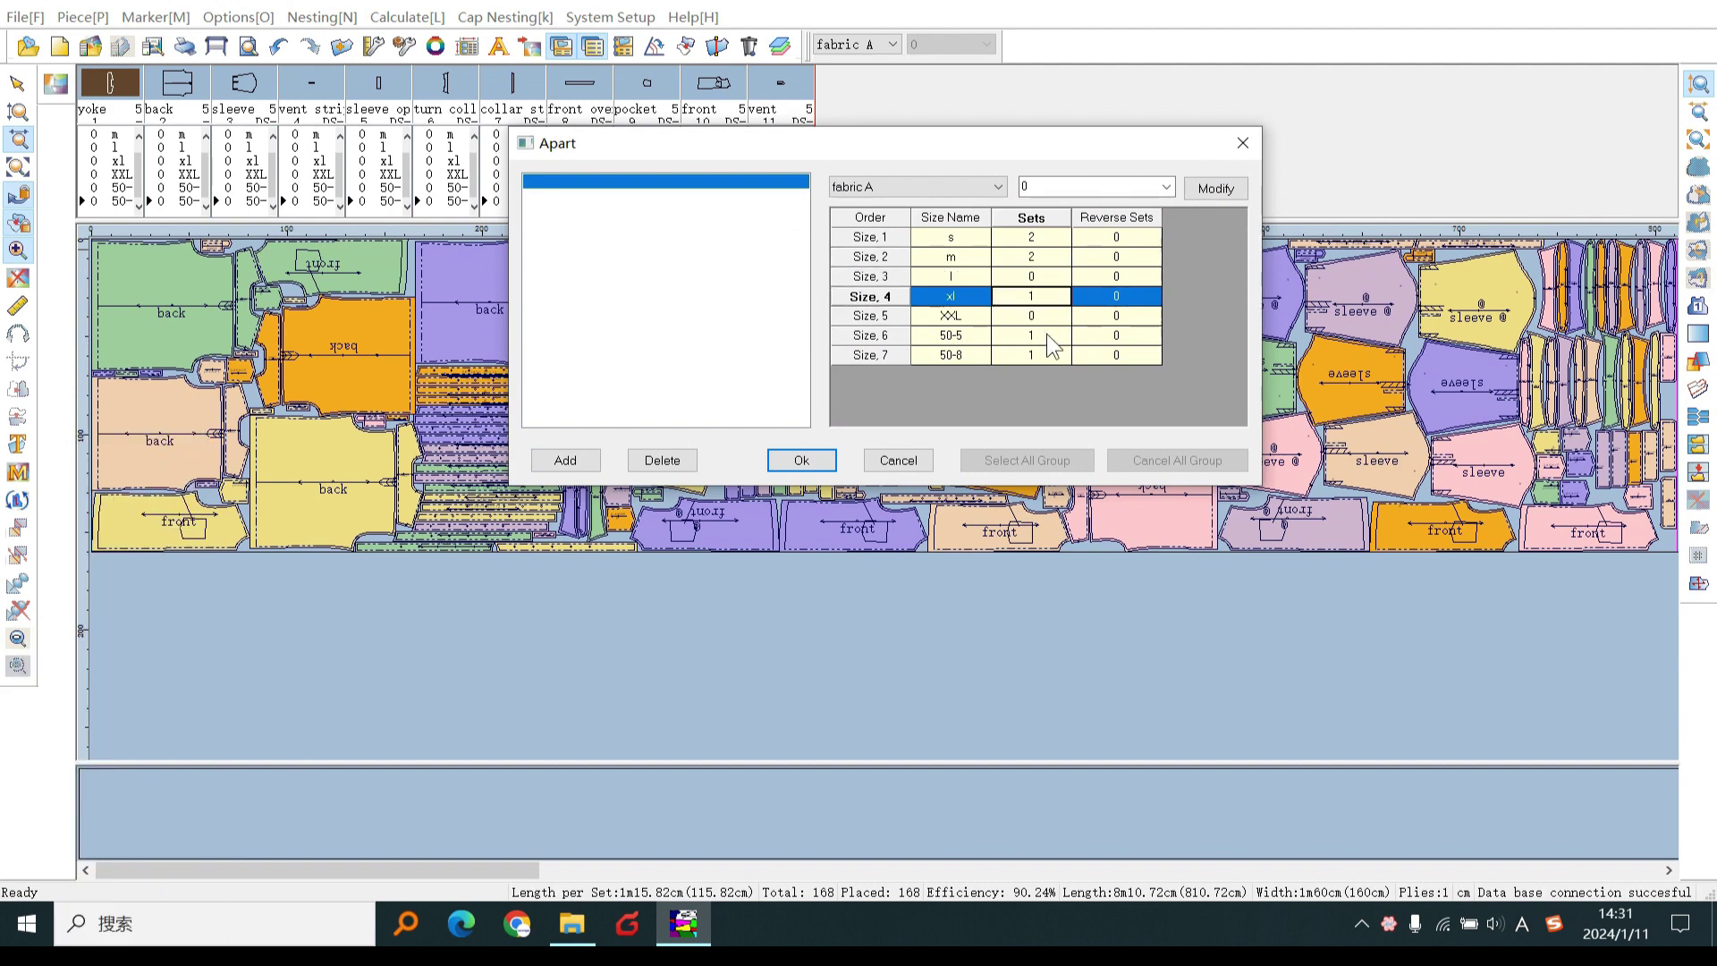
{"action": "left_click", "coordinate": [1045, 356]}
{"action": "type", "text": "00"}
{"action": "left_click", "coordinate": [1030, 256]}
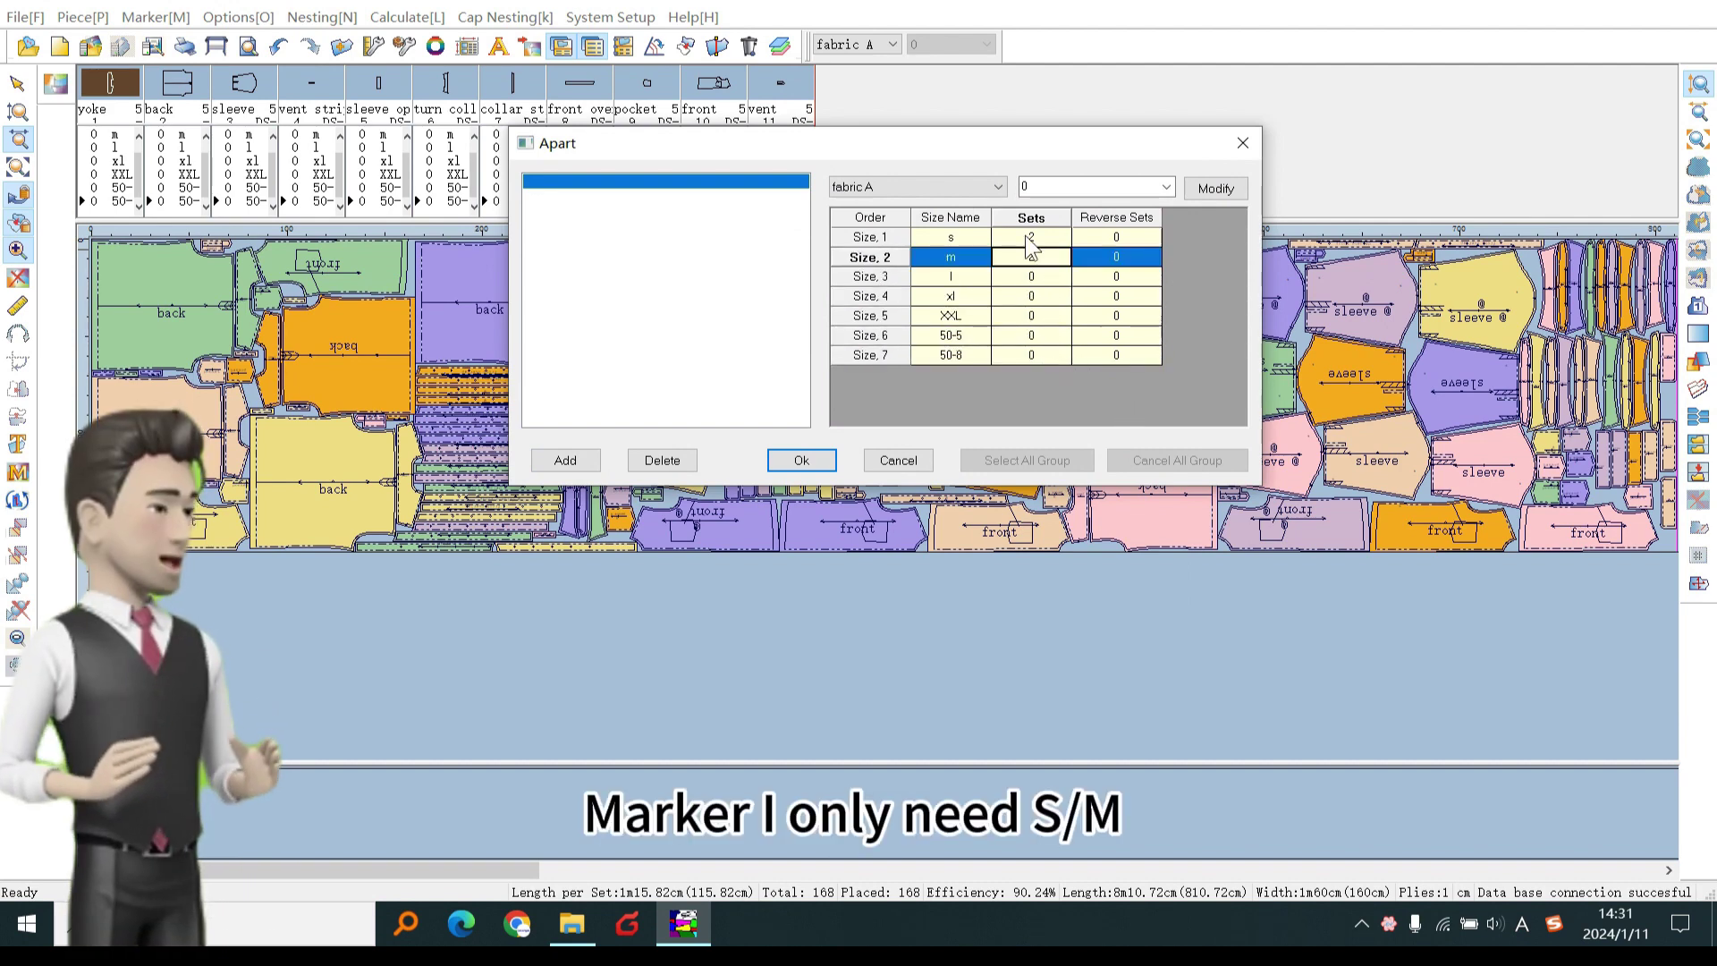
{"action": "type", "text": "2"}
{"action": "left_click", "coordinate": [1048, 187]}
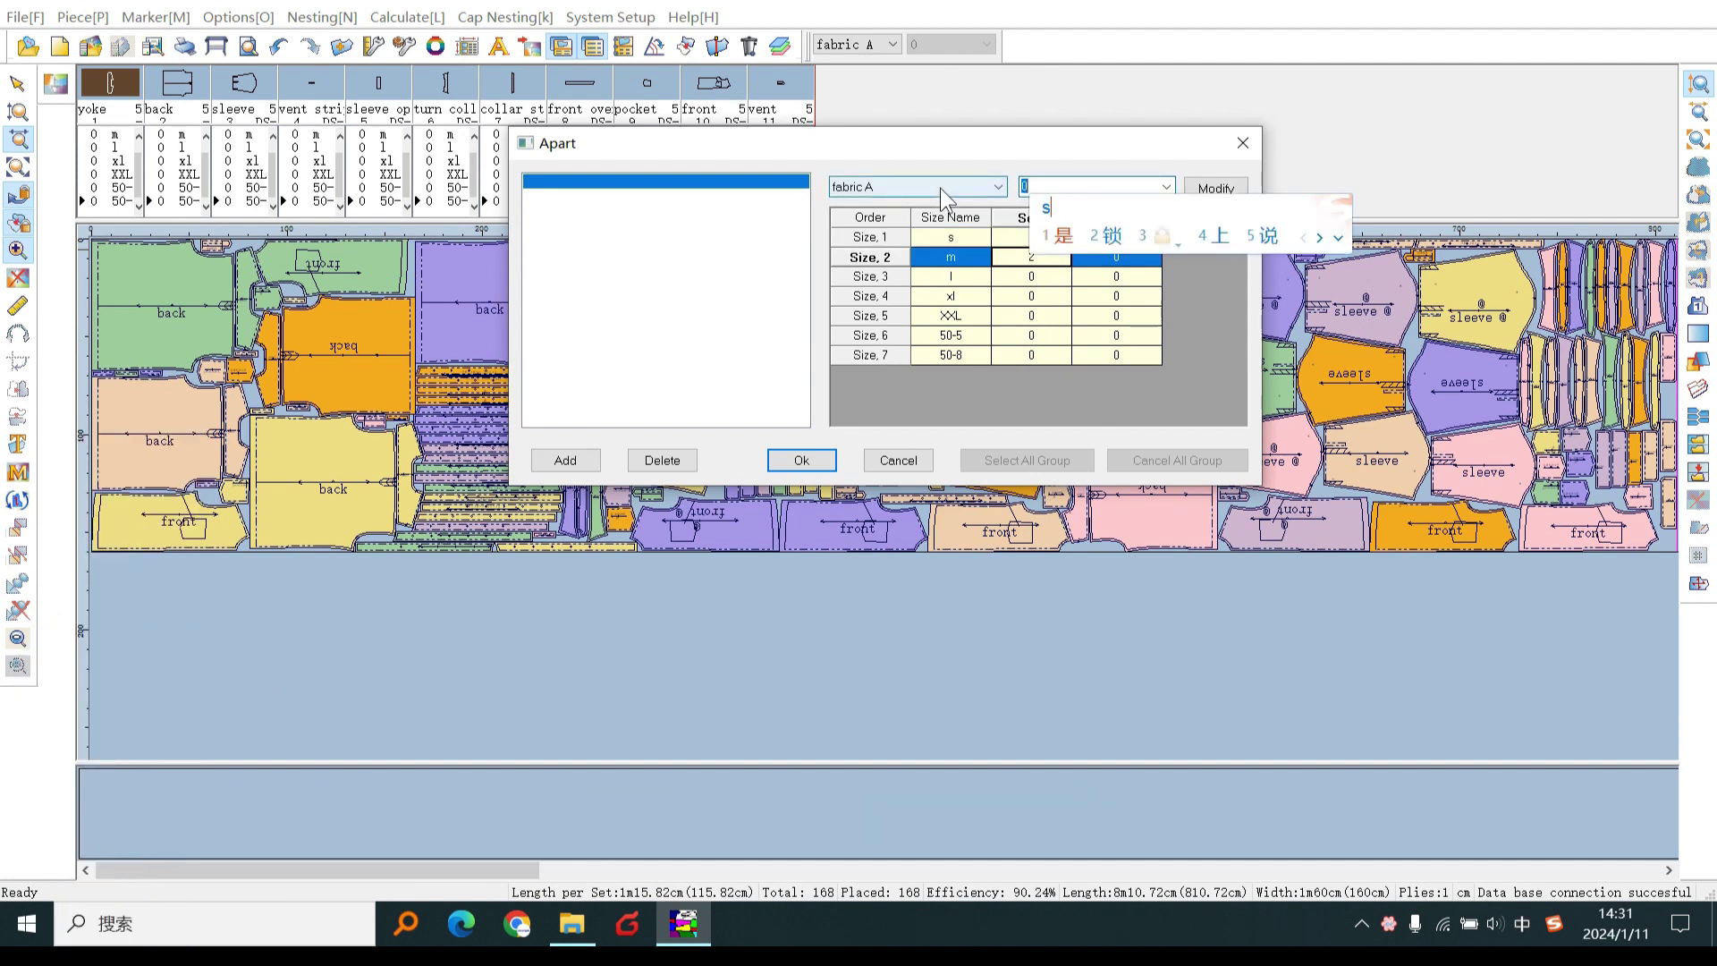
{"action": "type", "text": "s-2."}
{"action": "key", "text": "Return"}
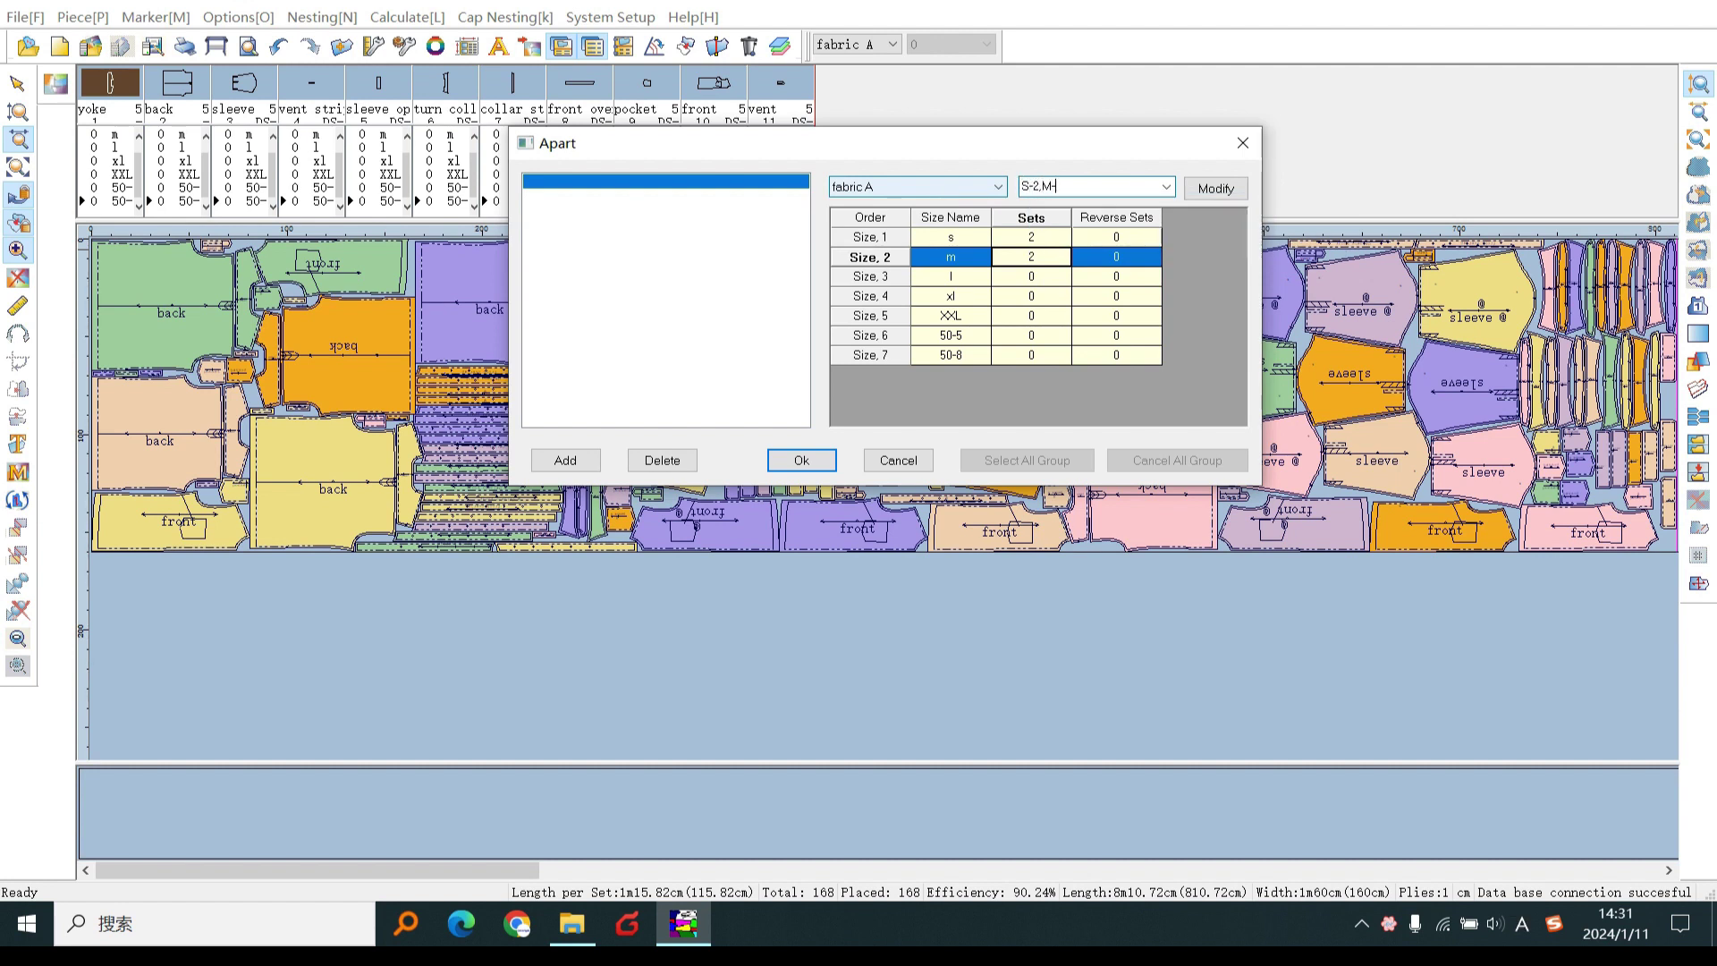
{"action": "type", "text": "2"}
{"action": "left_click", "coordinate": [1219, 188]}
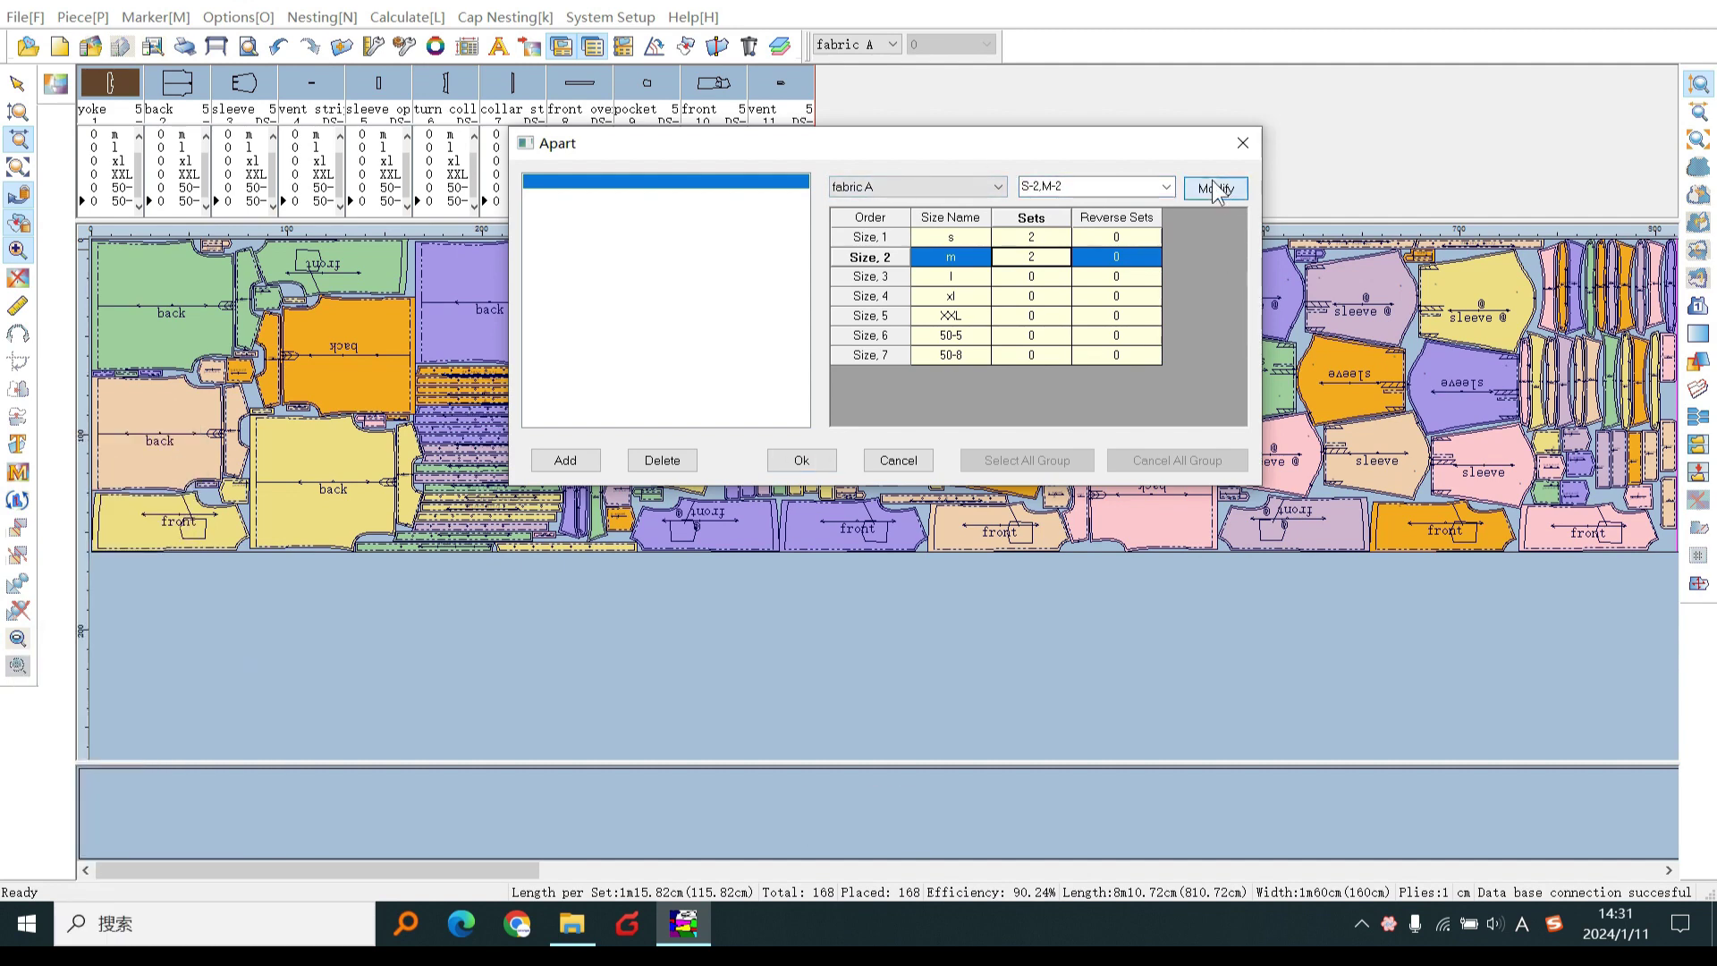
{"action": "left_click", "coordinate": [1092, 189]}
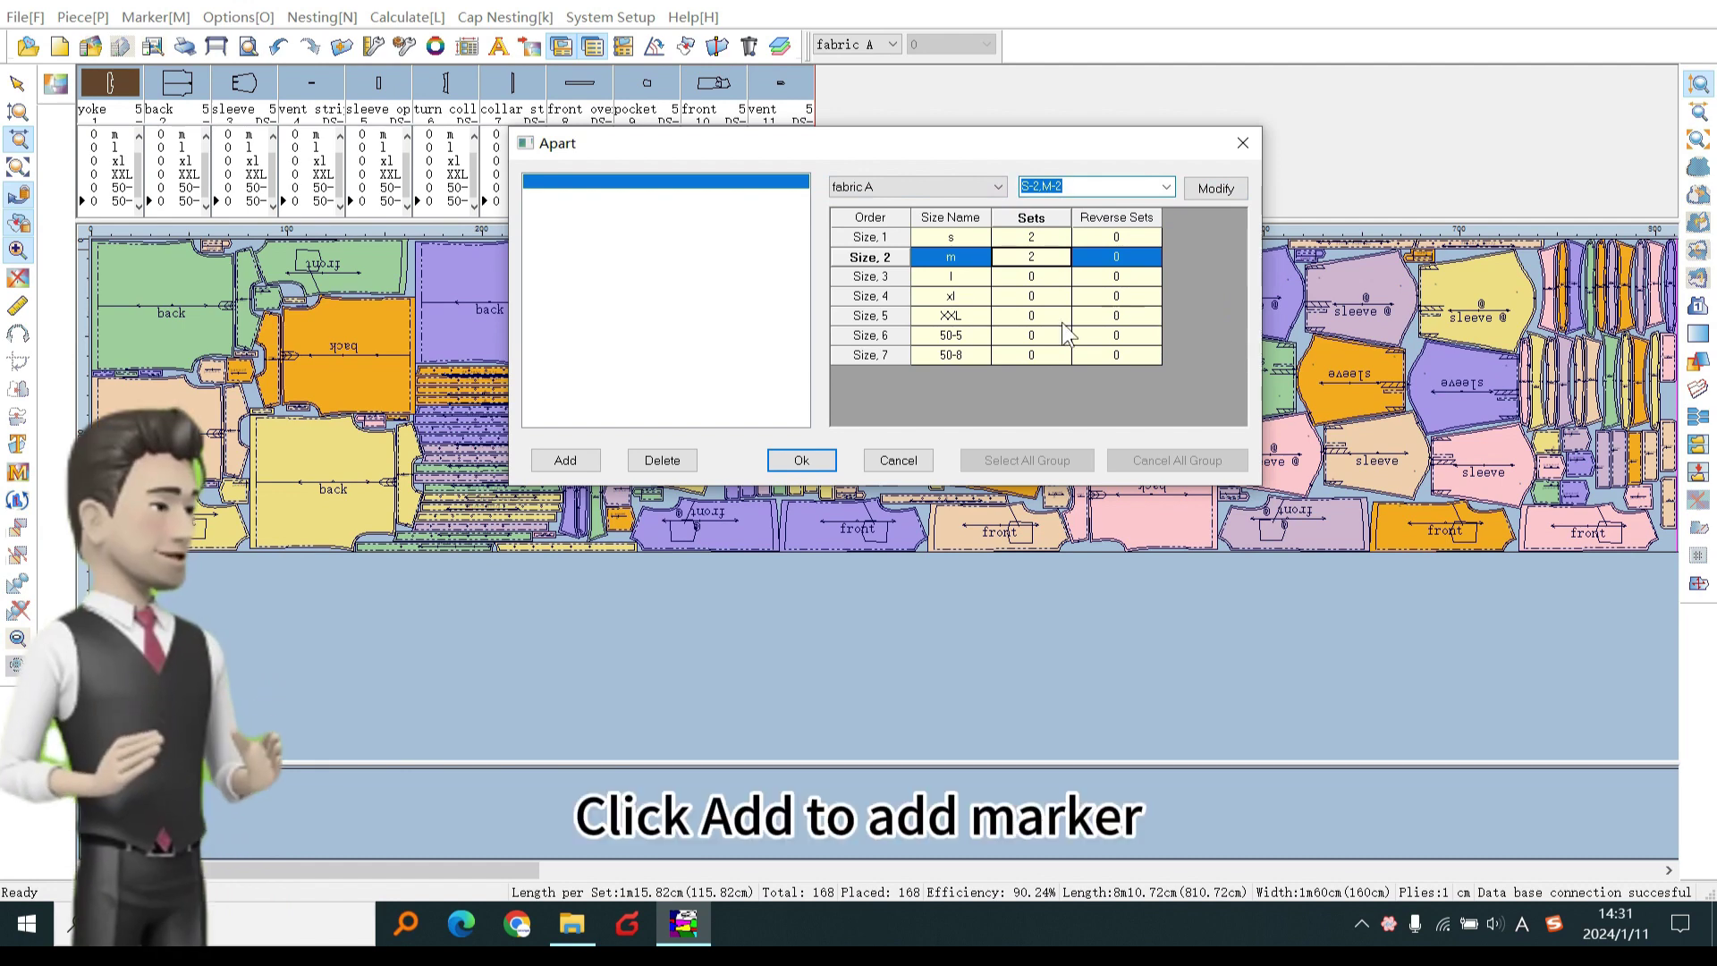
- Add a second group with m=2, l=2 and apply it as M-2,L-2
{"action": "left_click", "coordinate": [564, 462]}
{"action": "left_click", "coordinate": [1171, 186]}
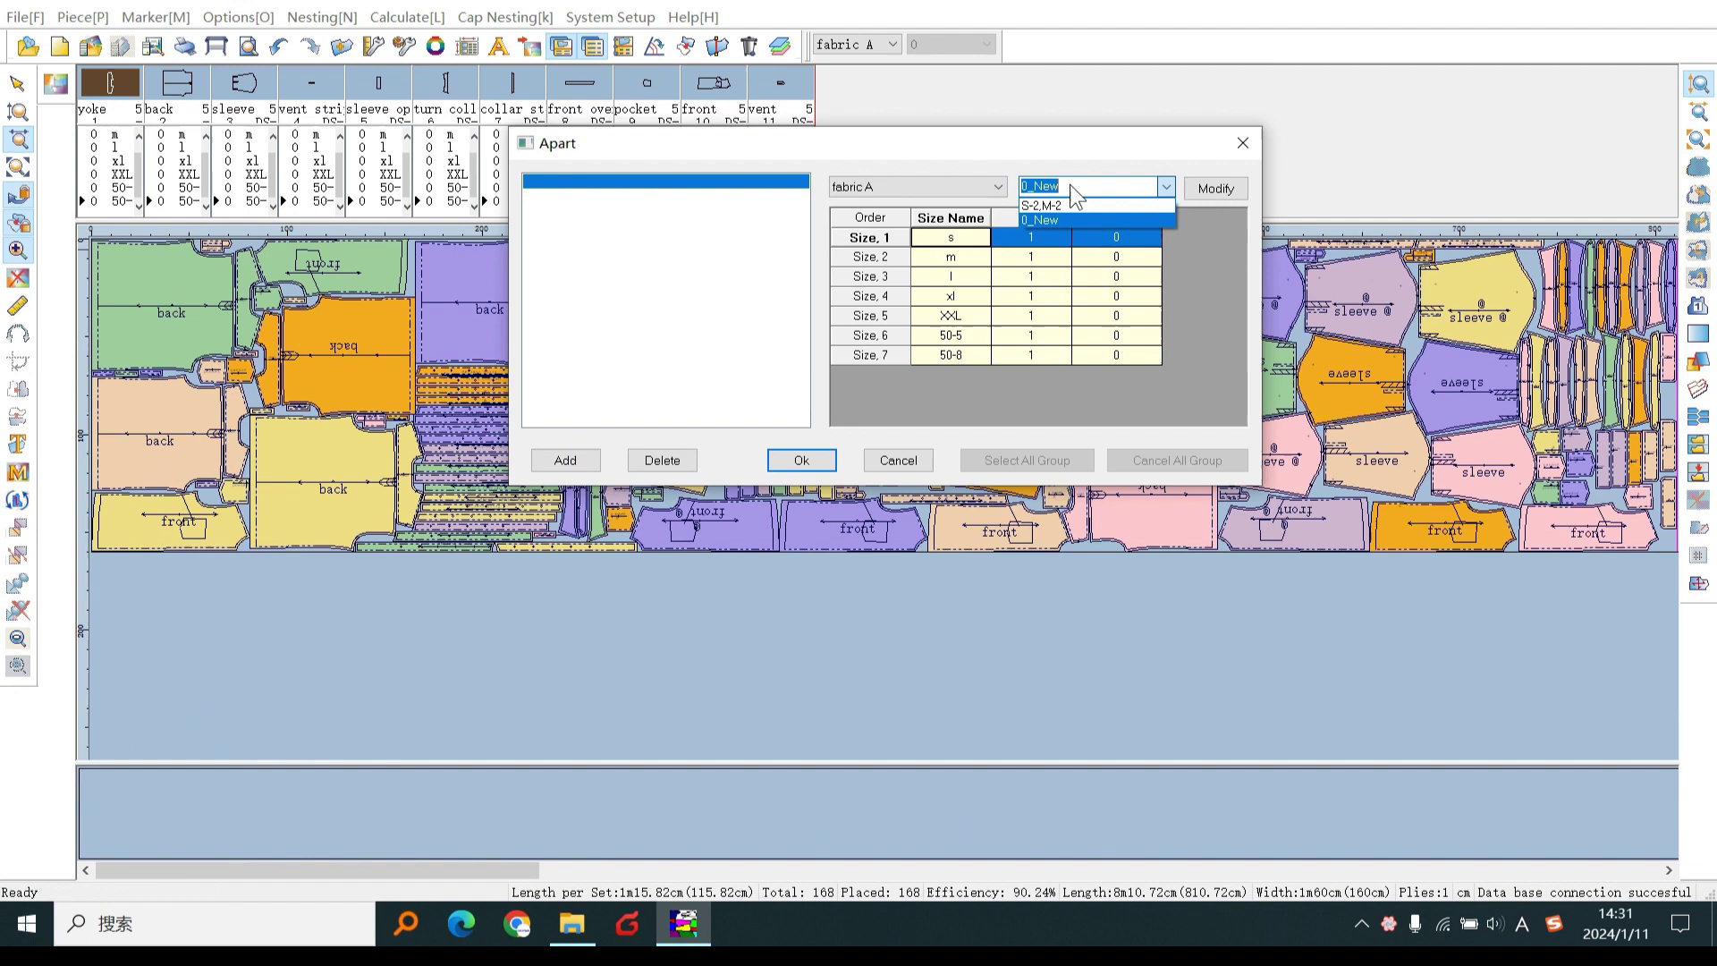
{"action": "left_click", "coordinate": [1089, 188]}
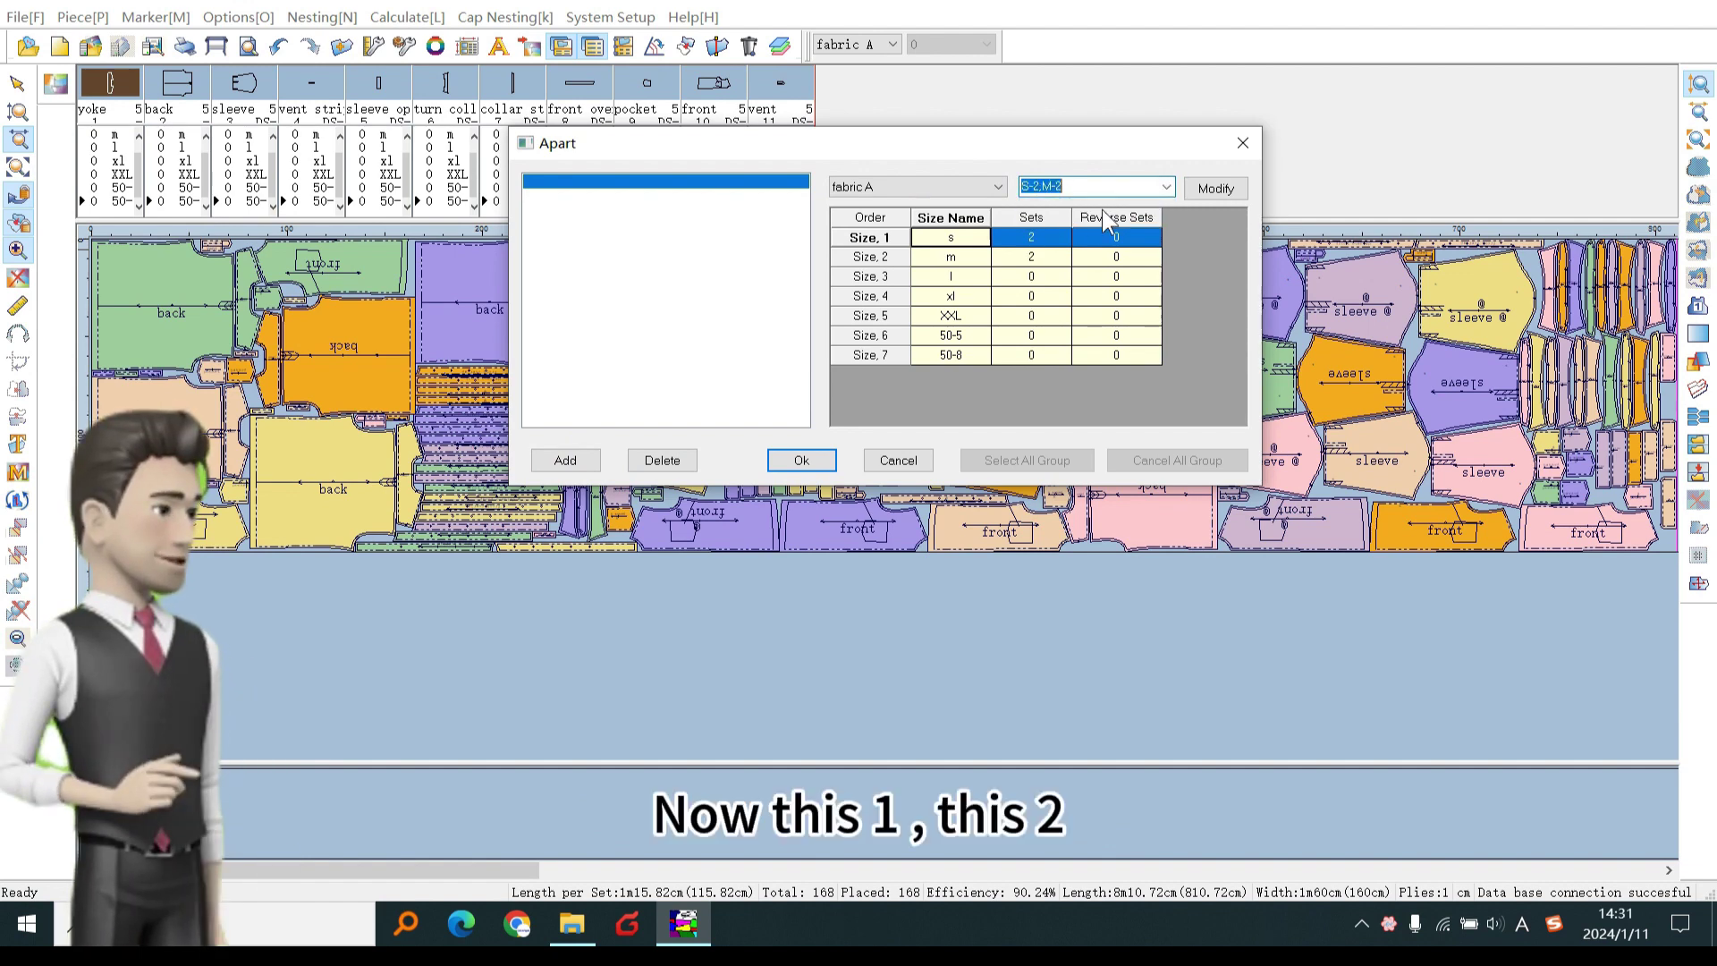
{"action": "left_click", "coordinate": [1067, 212]}
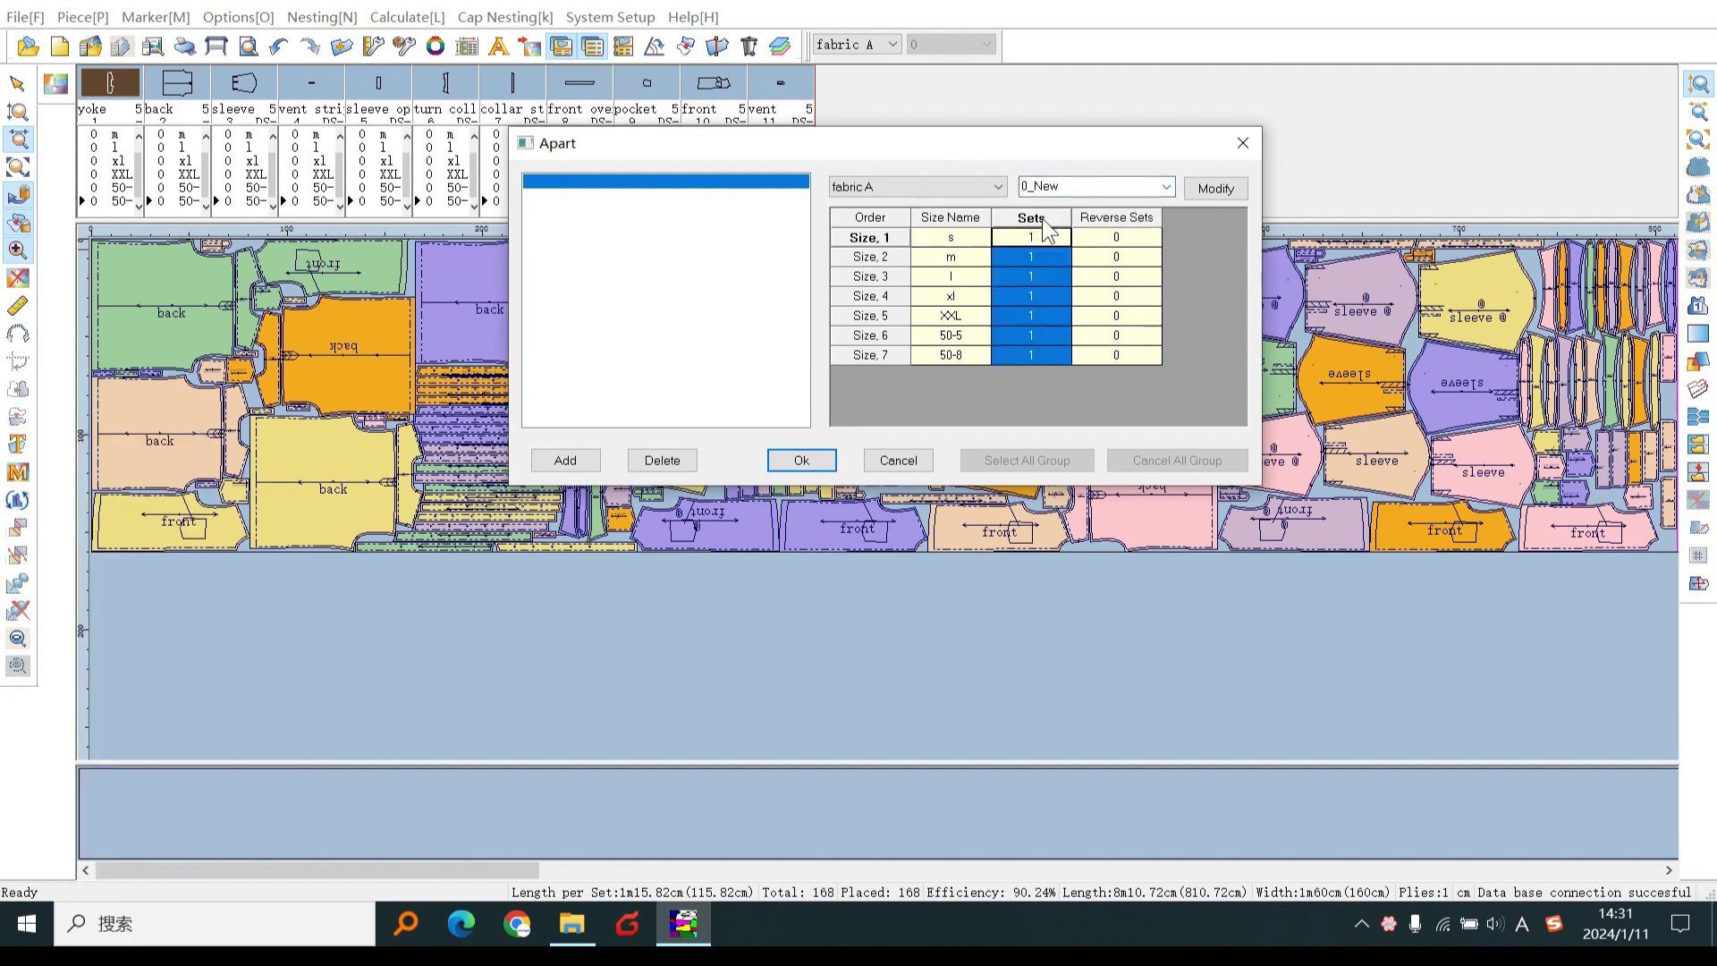
{"action": "left_click", "coordinate": [1037, 259]}
{"action": "type", "text": "2"}
{"action": "left_click", "coordinate": [1031, 277]}
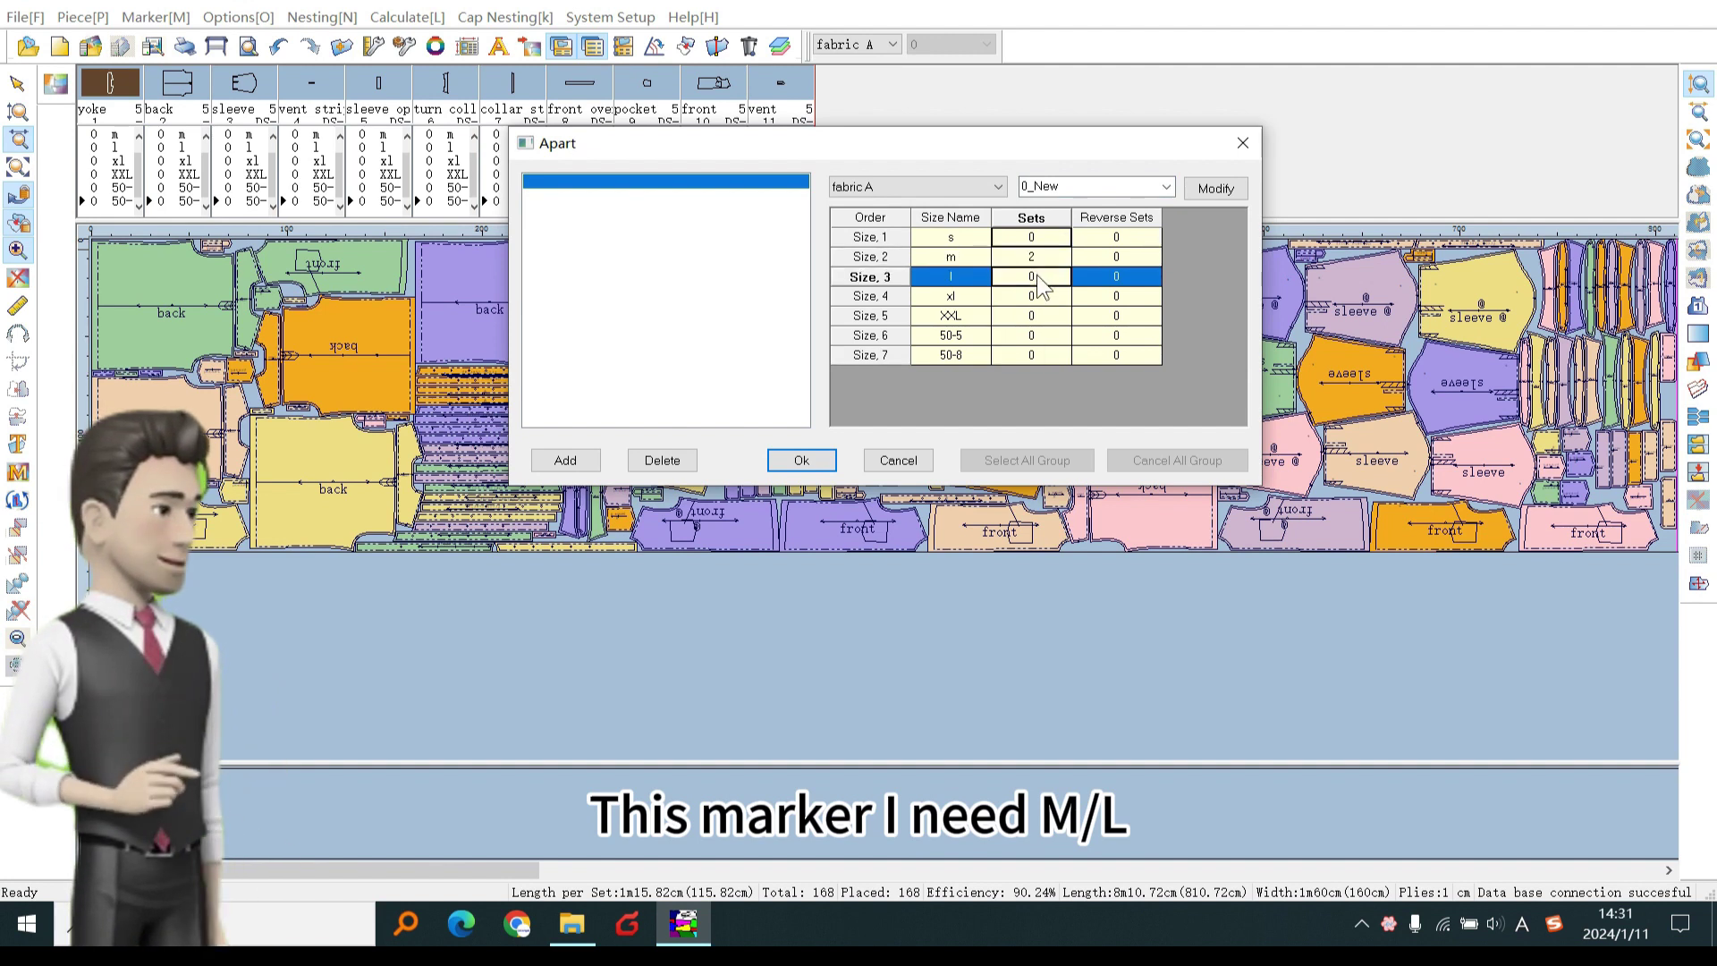
{"action": "type", "text": "2"}
{"action": "left_click", "coordinate": [1073, 188]}
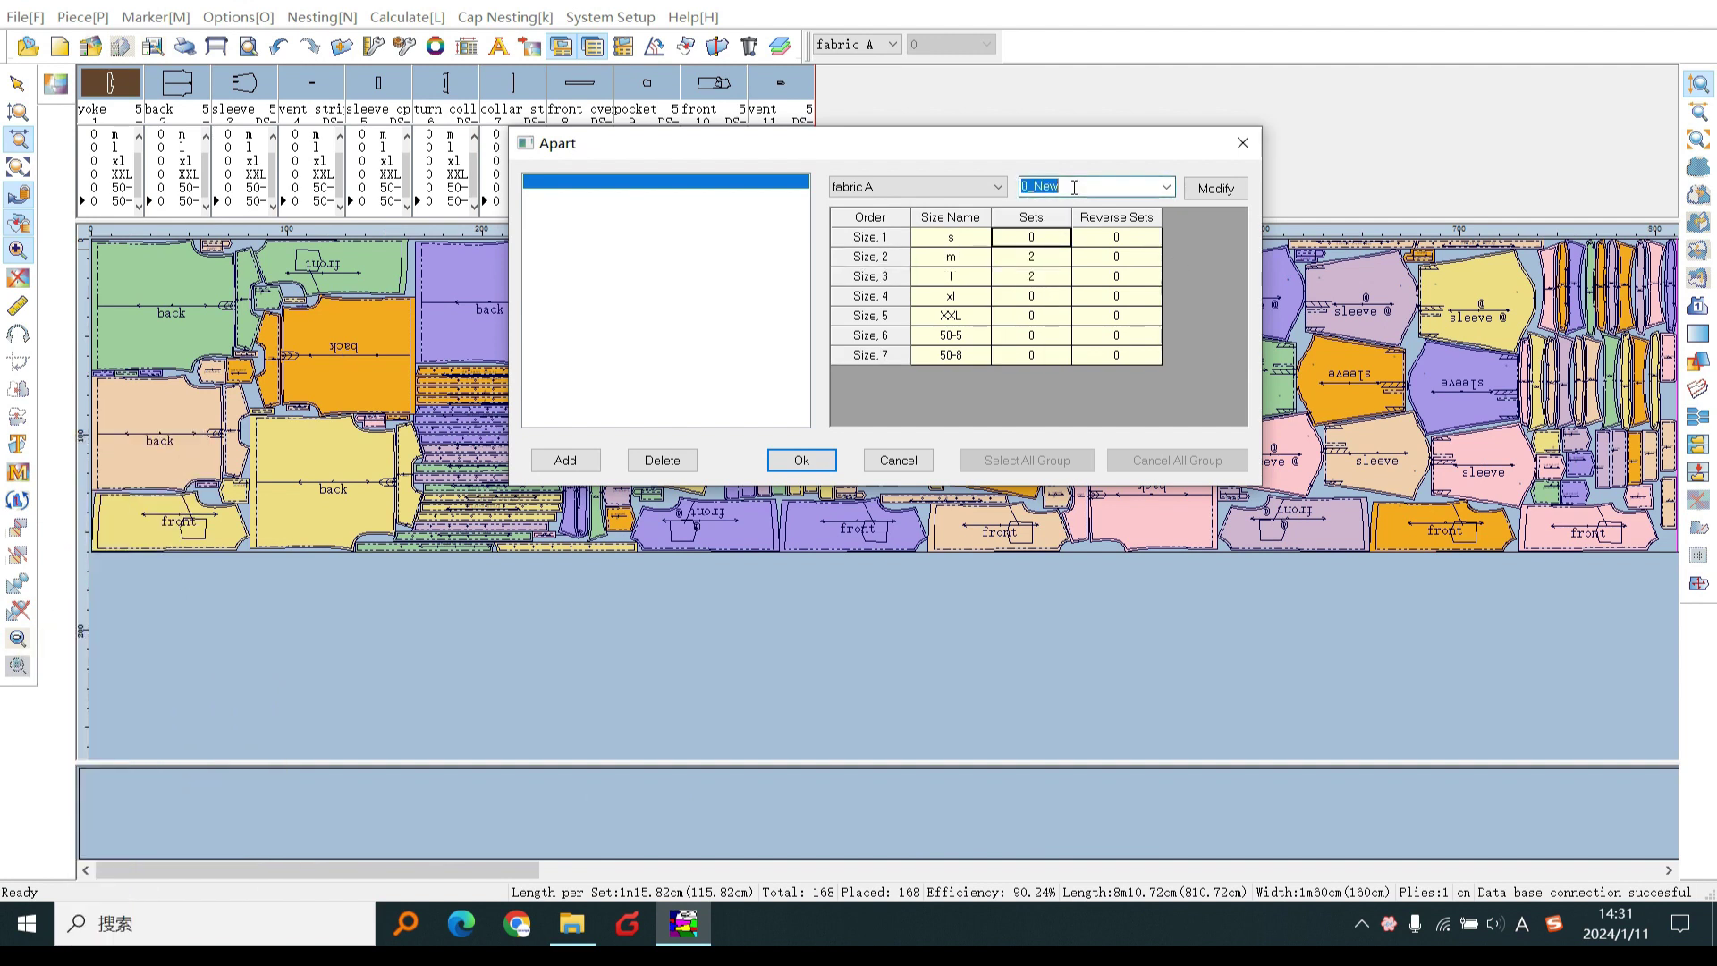
{"action": "type", "text": "M-2,L-2"}
{"action": "left_click", "coordinate": [1224, 195]}
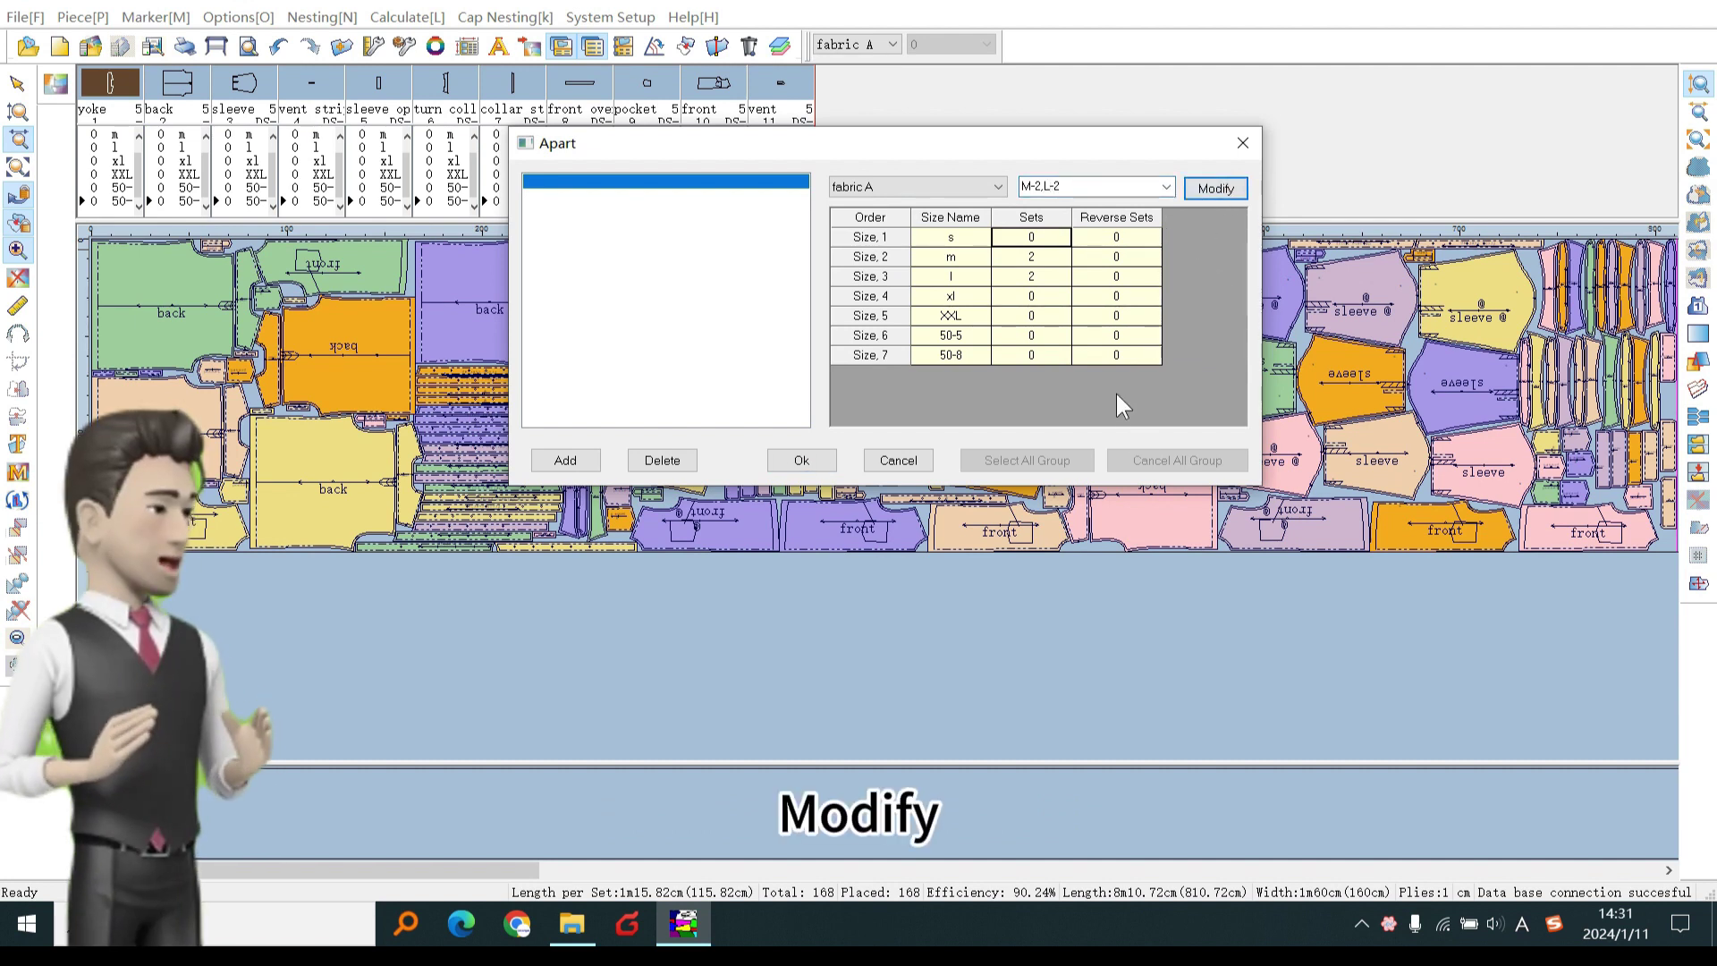
- Add a third group with s=2, xl=1, XXL=1 and other sizes 0, then select its name field
{"action": "left_click", "coordinate": [570, 462]}
{"action": "left_click", "coordinate": [1168, 191]}
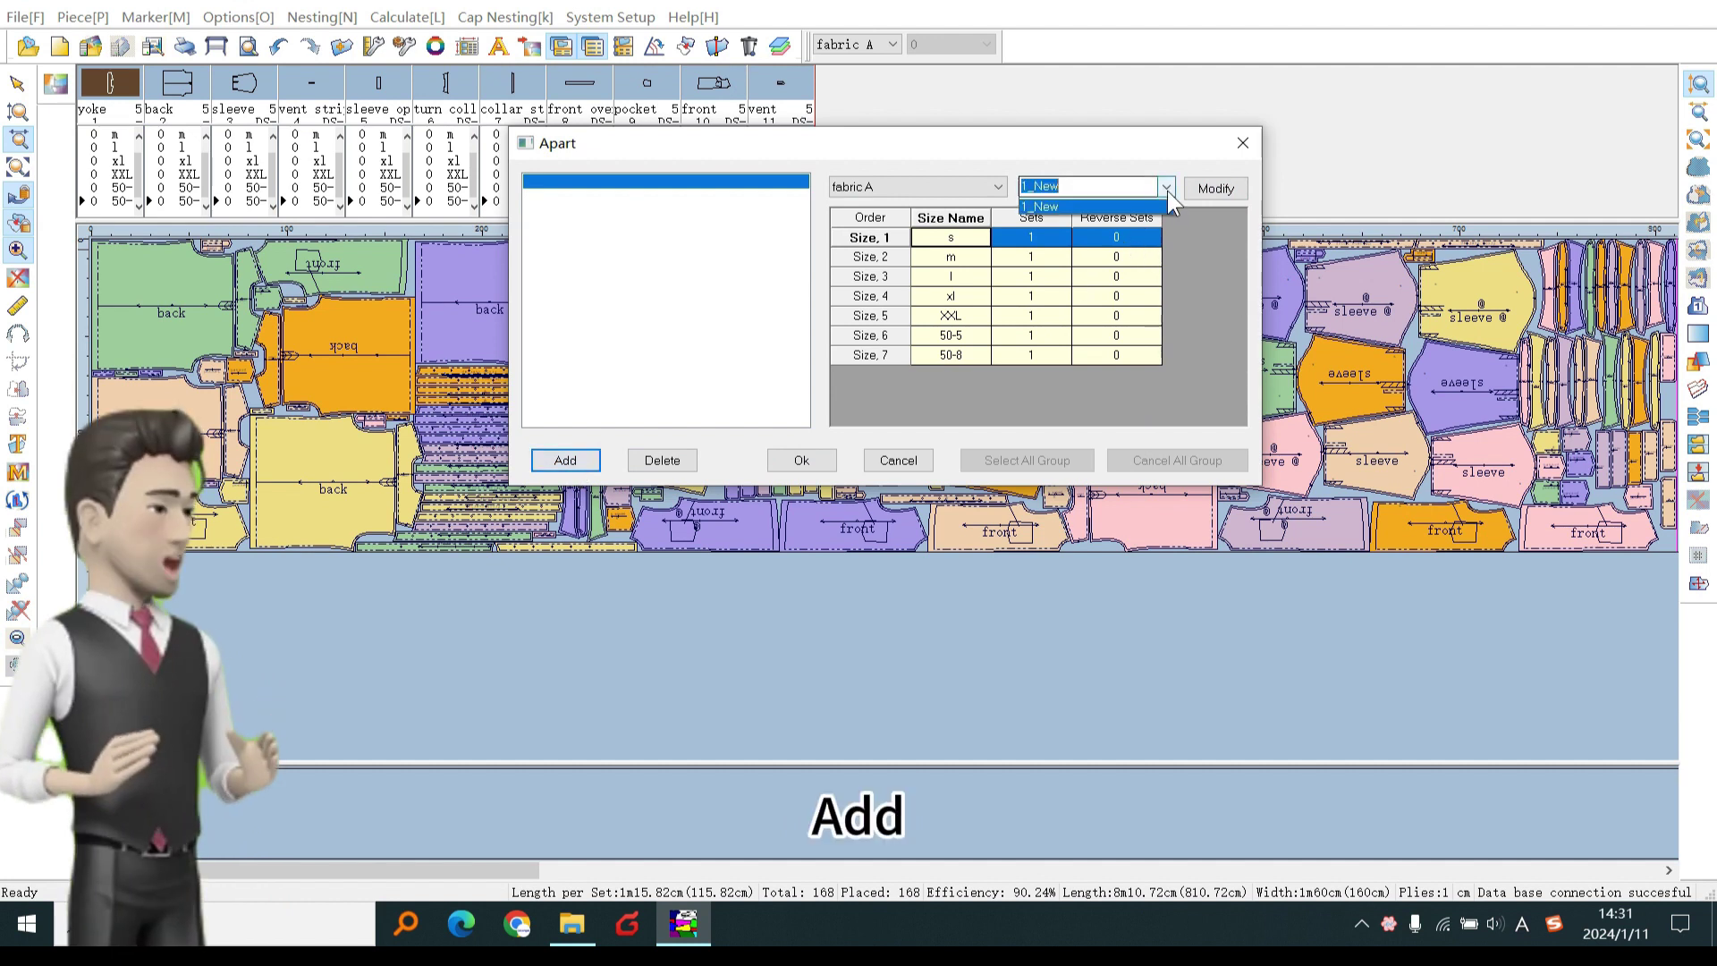
{"action": "left_click", "coordinate": [1075, 236]}
{"action": "left_click", "coordinate": [1045, 212]}
{"action": "type", "text": "0"}
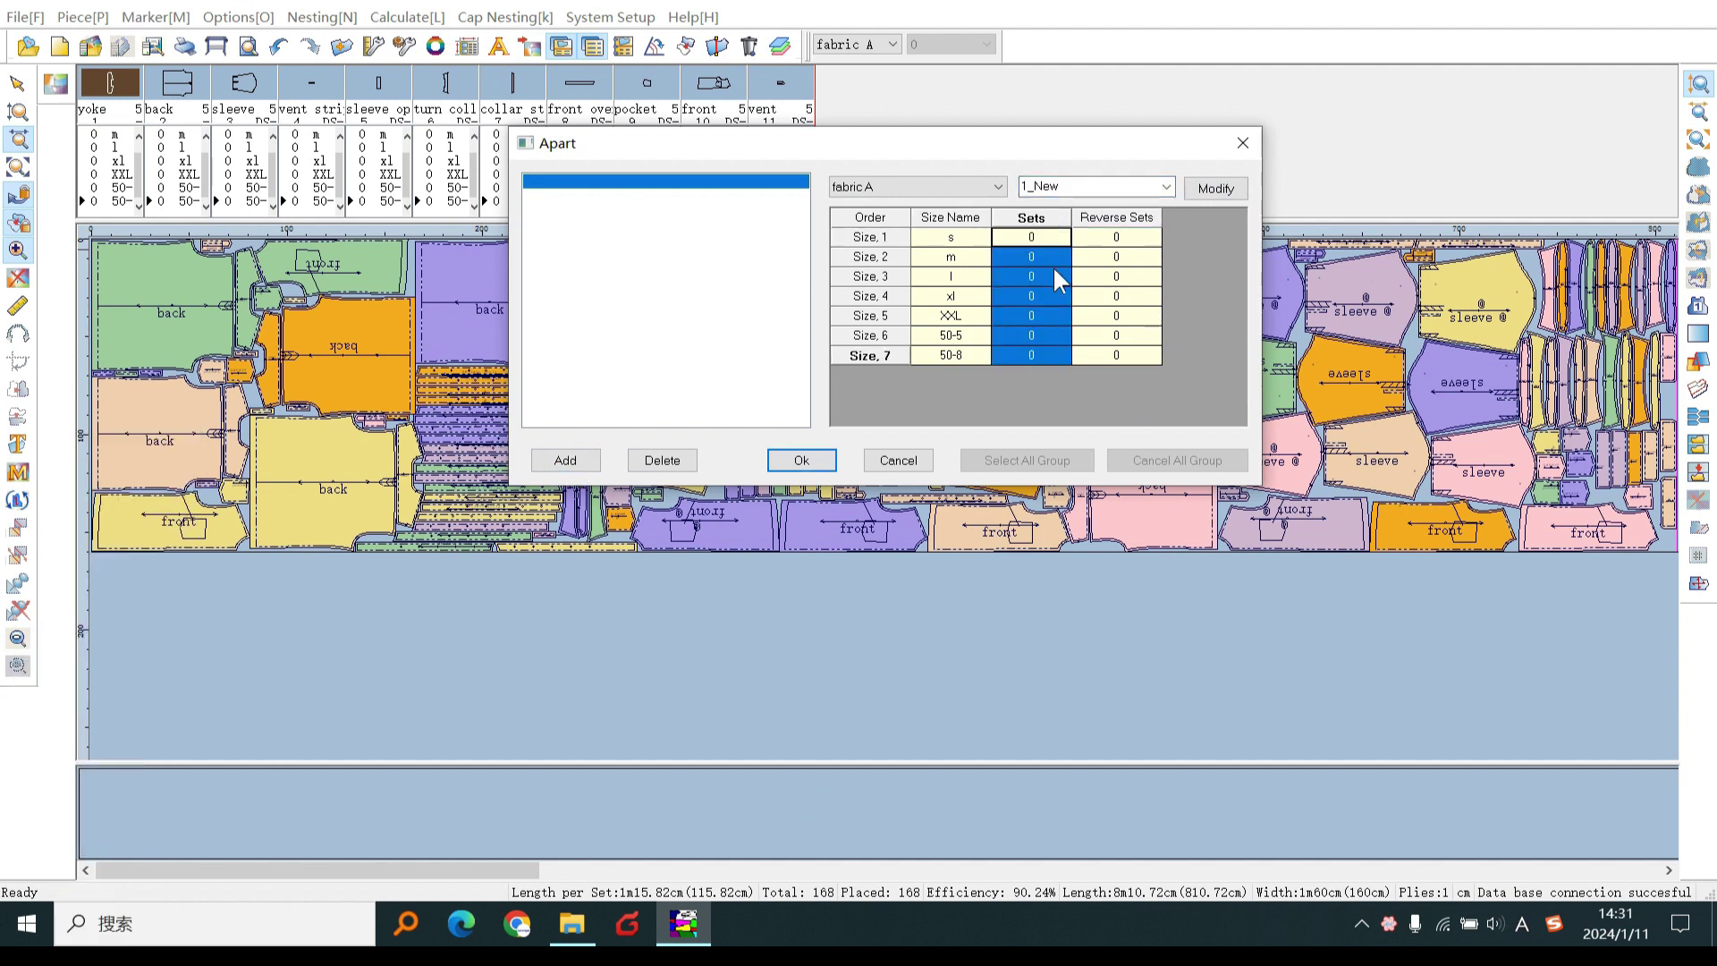
{"action": "left_click", "coordinate": [1025, 319]}
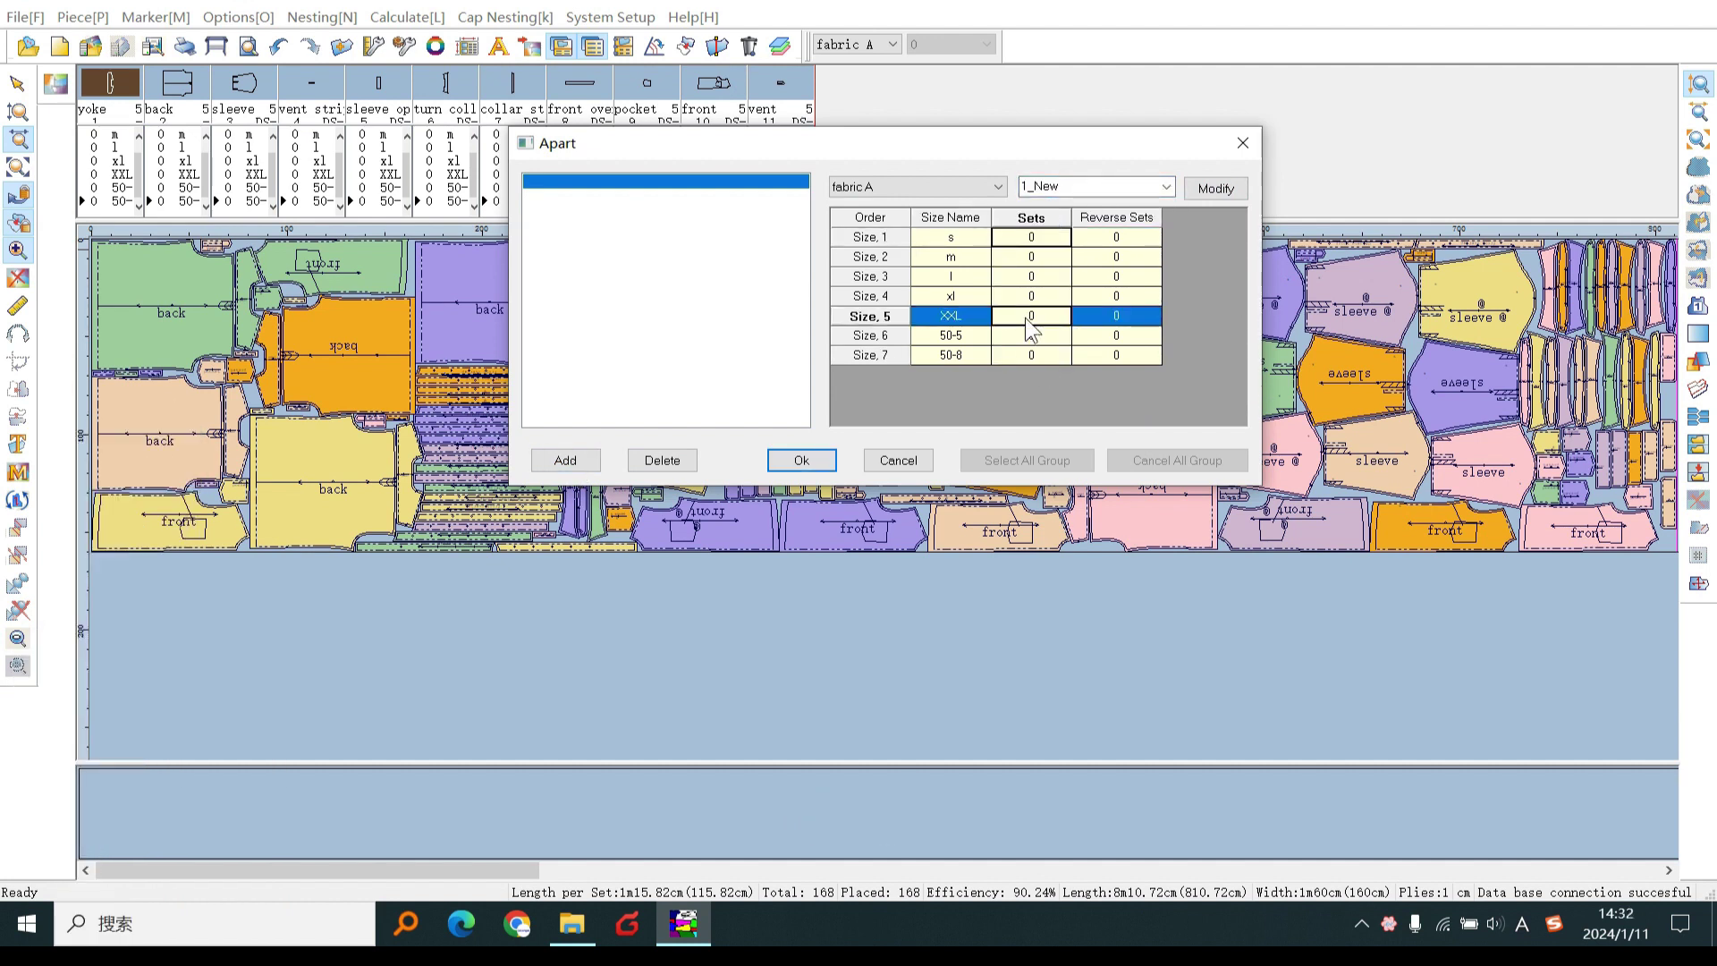
{"action": "type", "text": "2"}
{"action": "left_click", "coordinate": [1045, 240]}
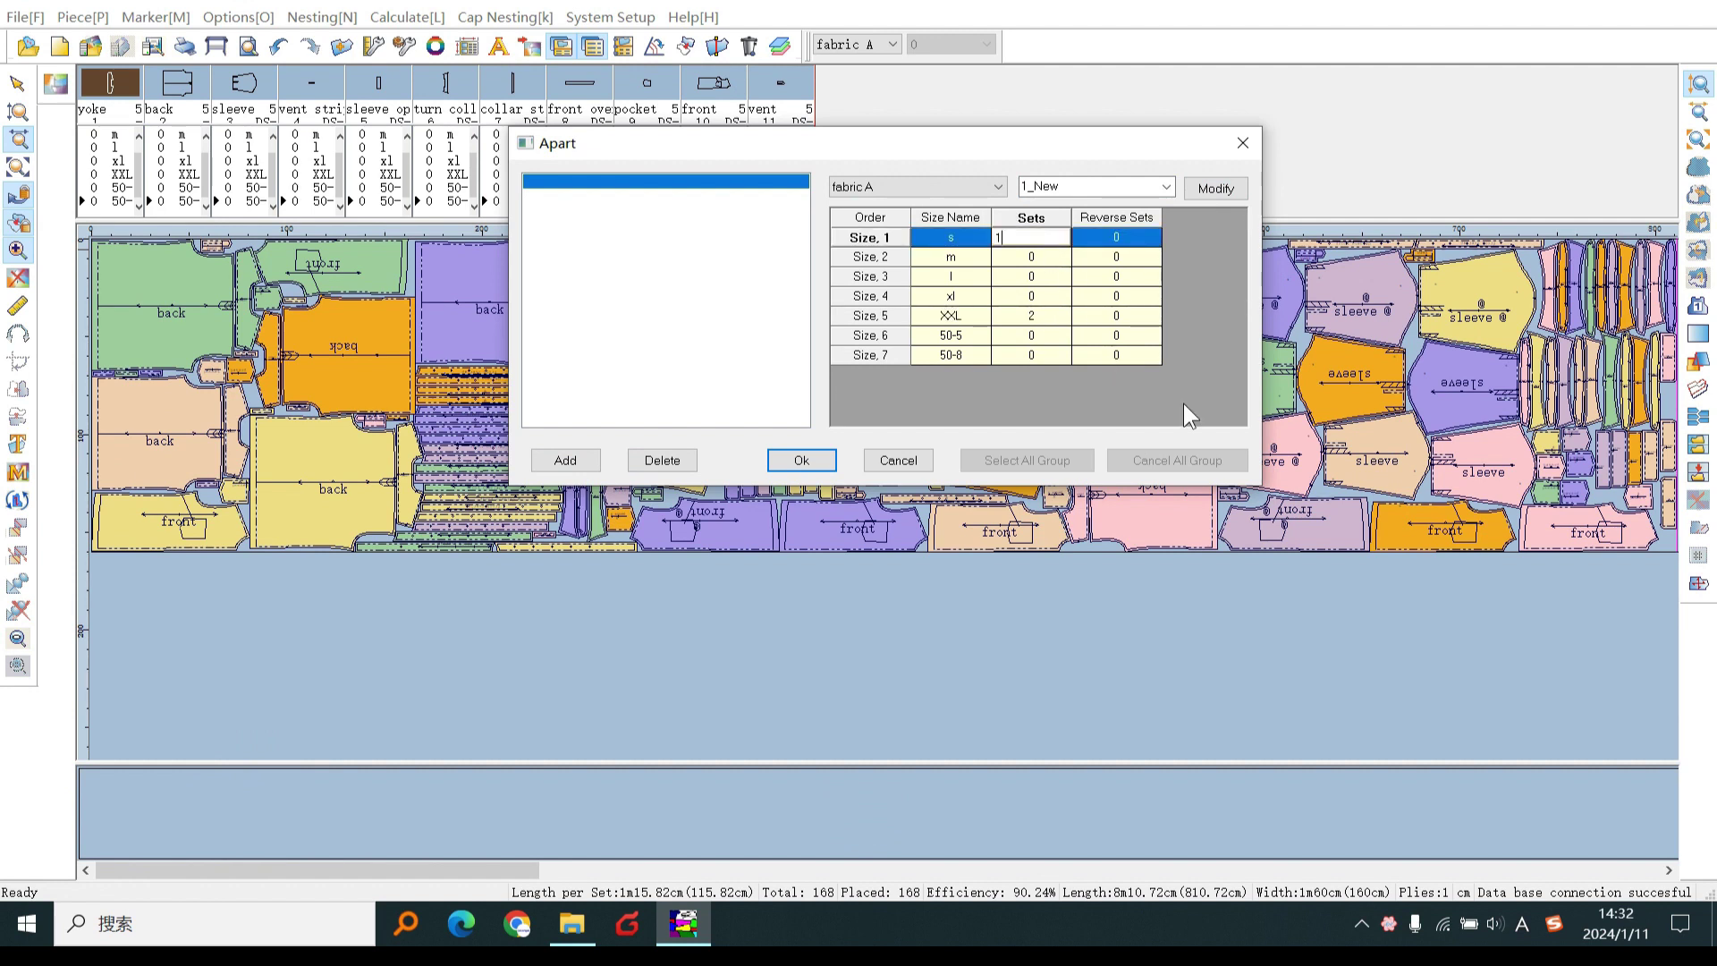
{"action": "type", "text": "1"}
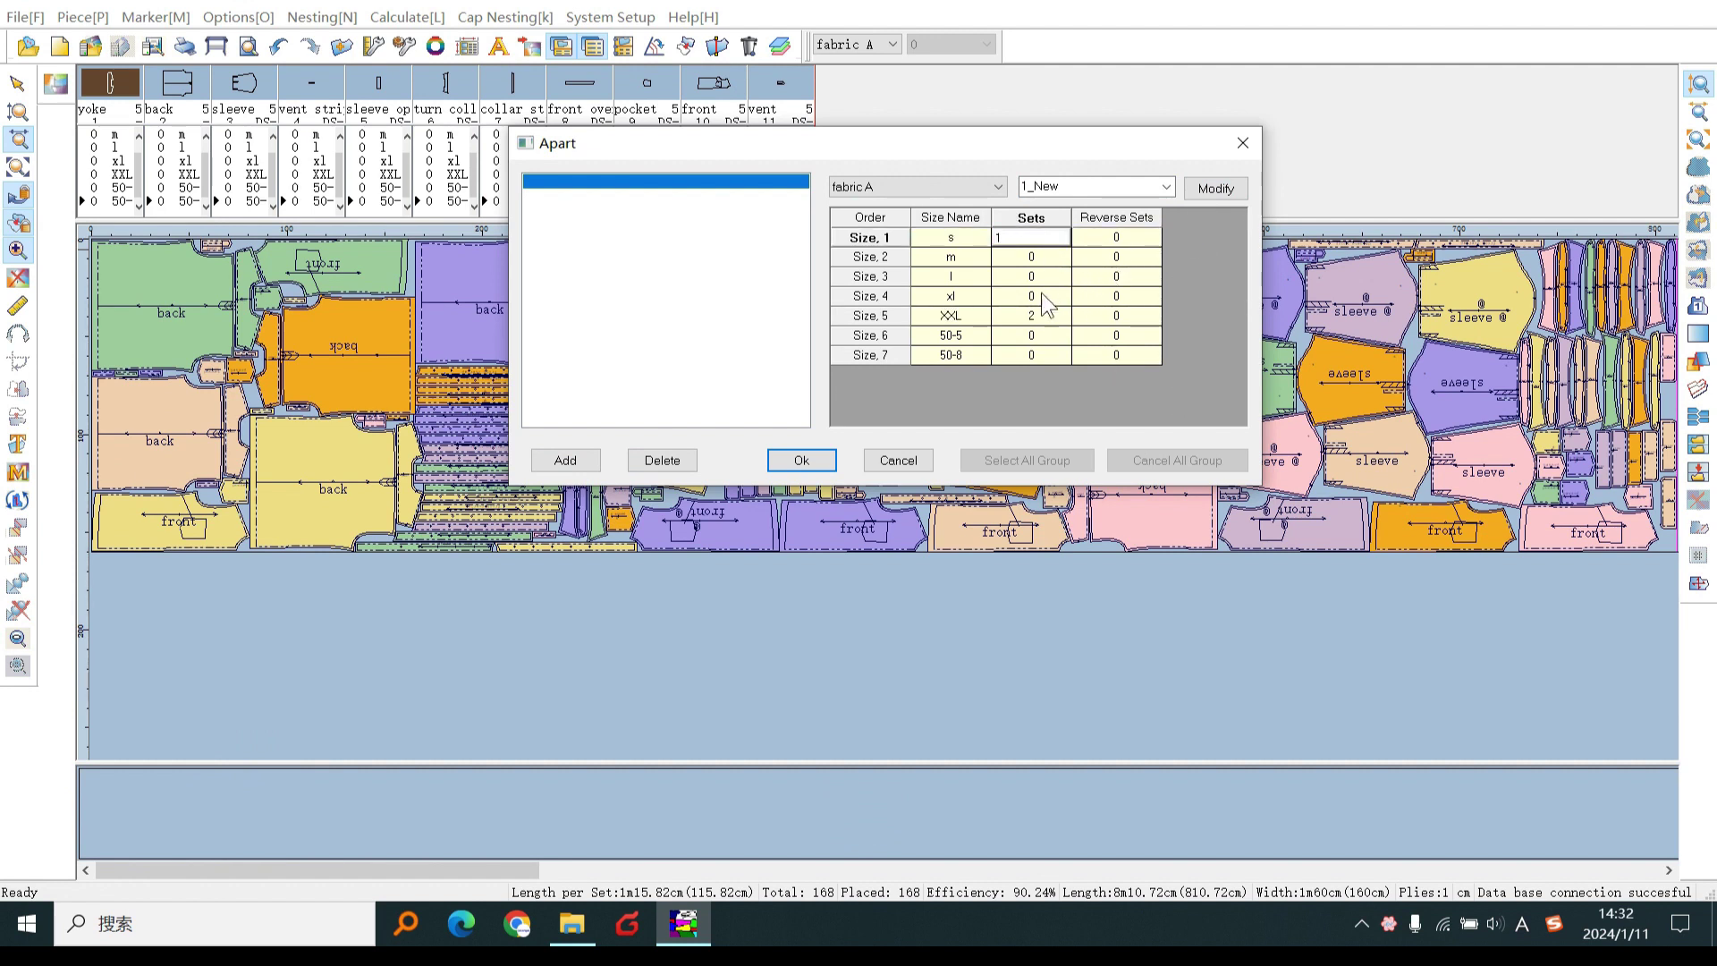
{"action": "left_click", "coordinate": [1043, 293]}
{"action": "type", "text": "1"}
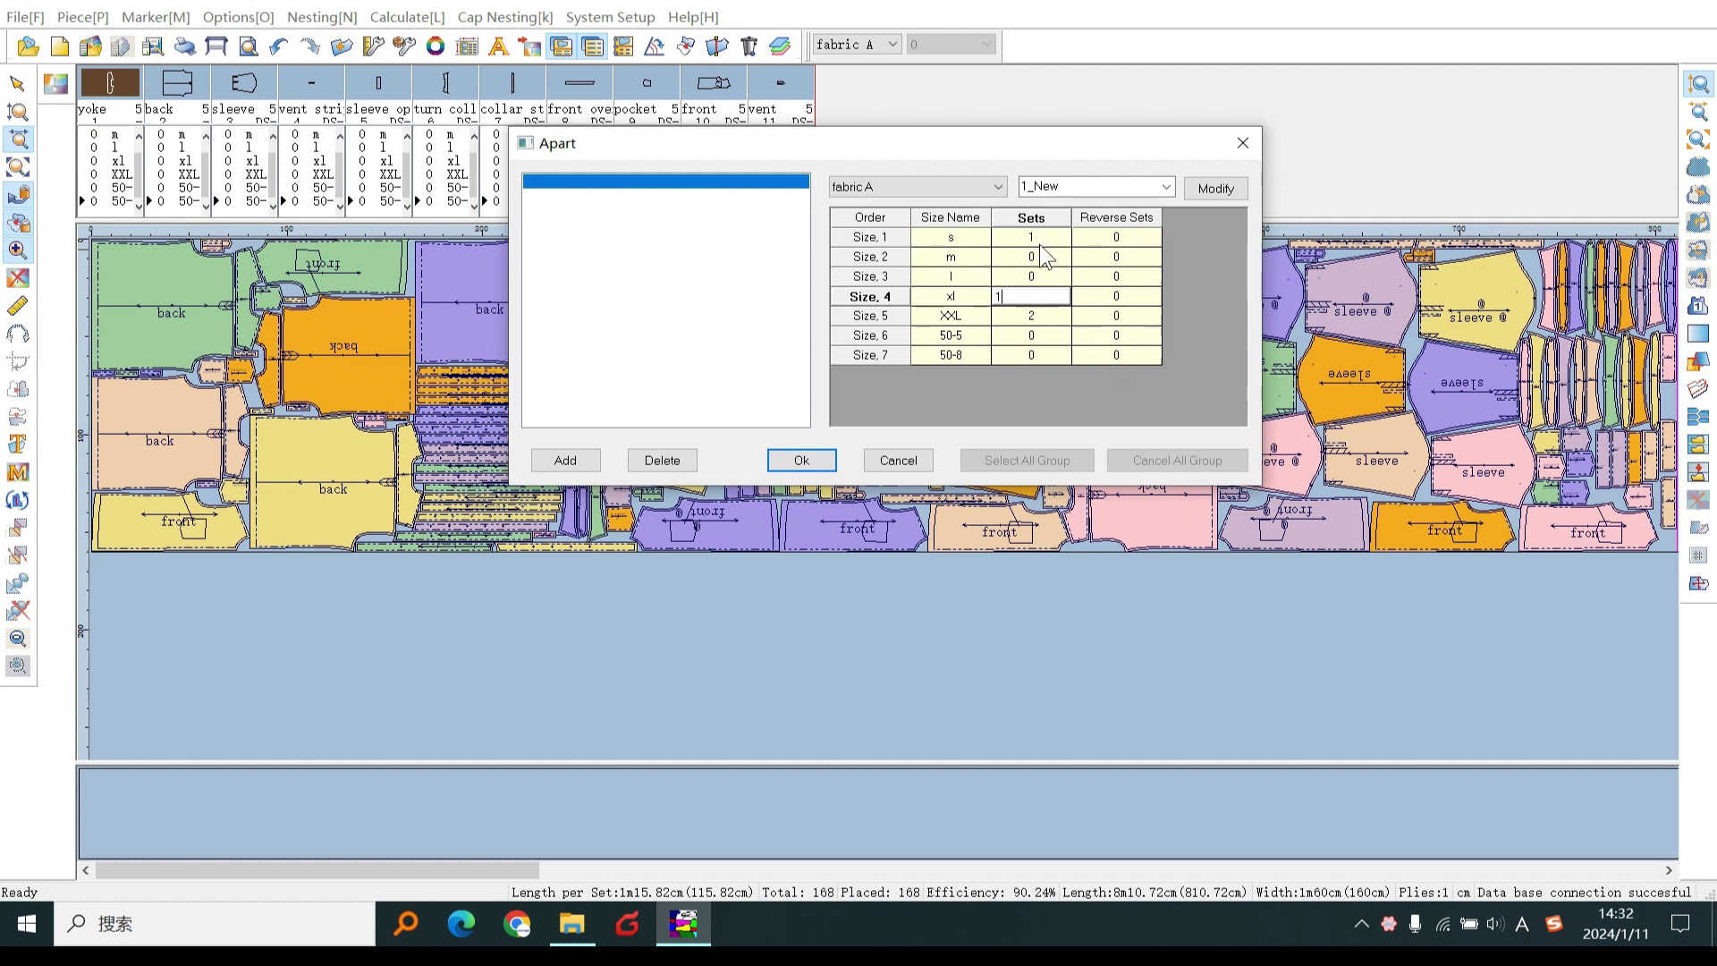
{"action": "left_click", "coordinate": [1040, 316]}
{"action": "left_click", "coordinate": [1046, 238]}
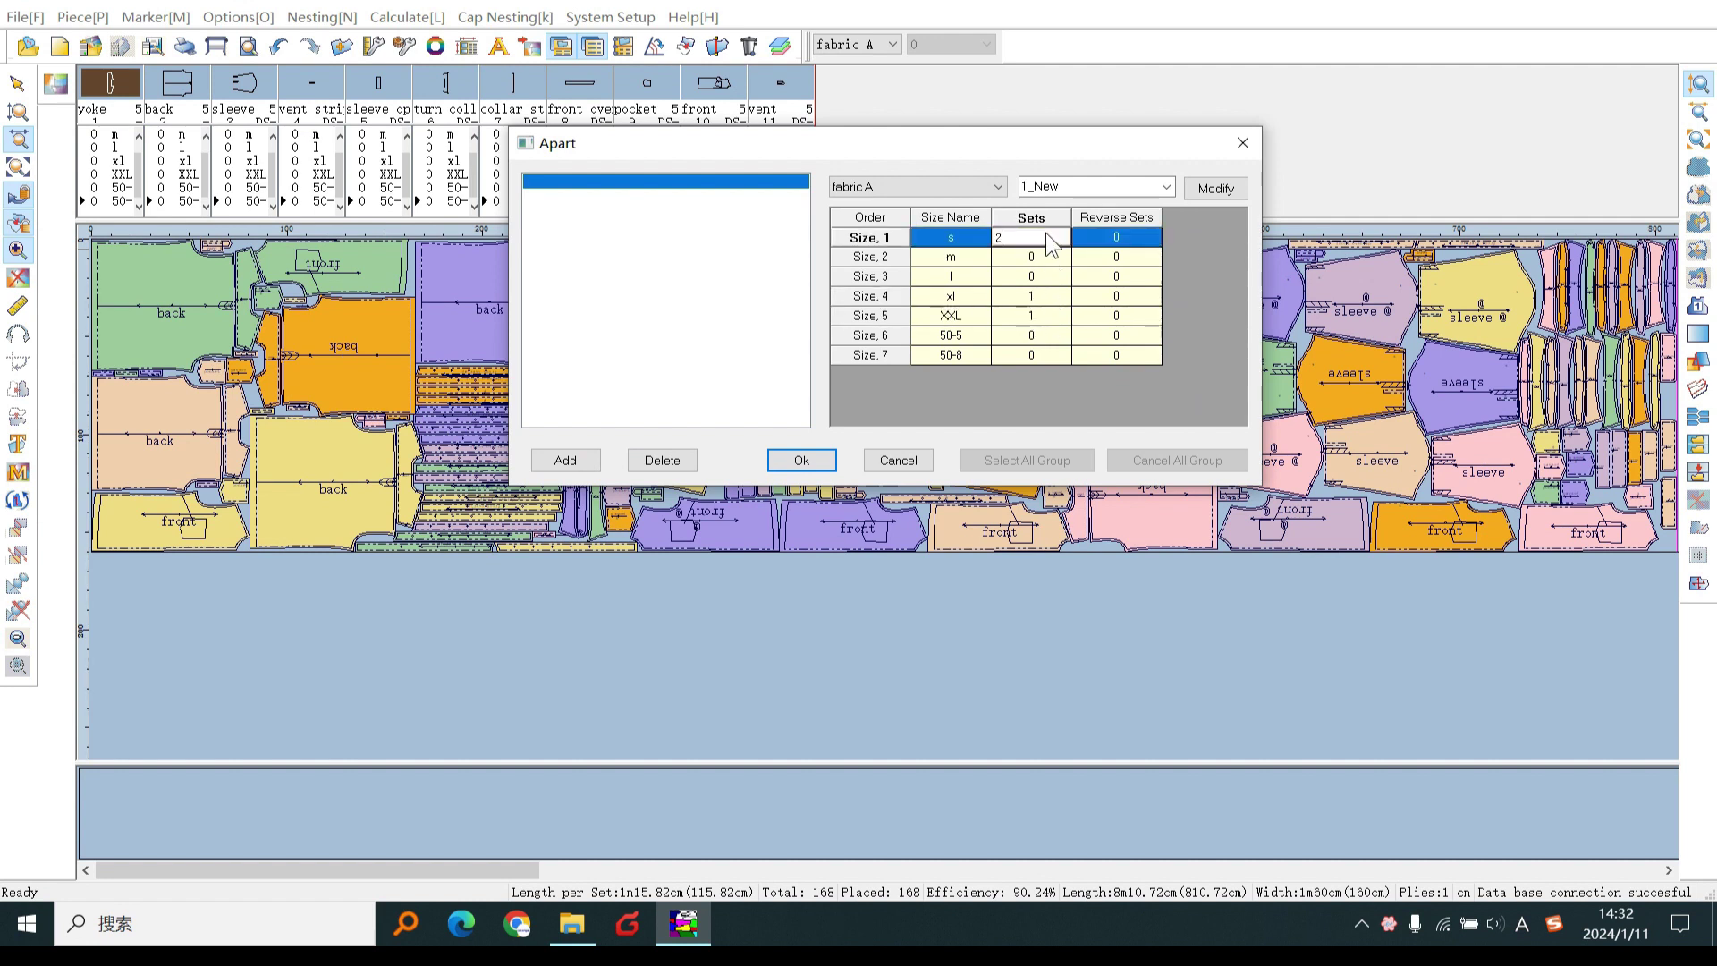
{"action": "type", "text": "2"}
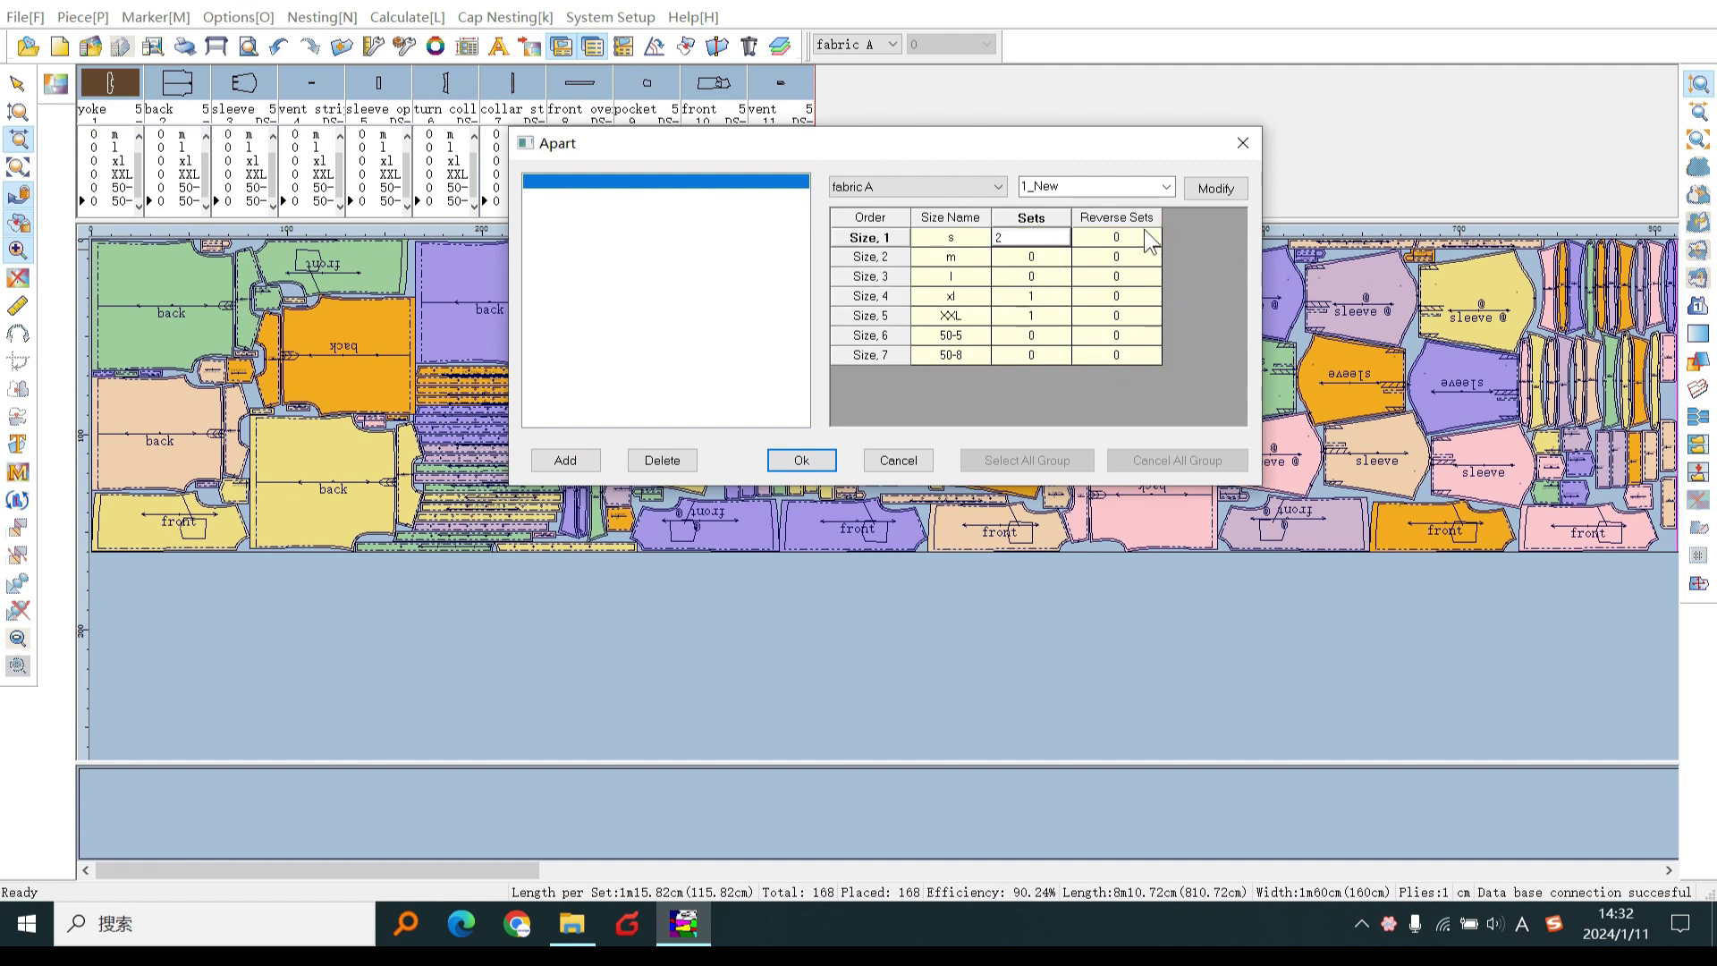
{"action": "left_click", "coordinate": [1099, 192]}
{"action": "type", "text": "S-2,XL-1,XXL-1"}
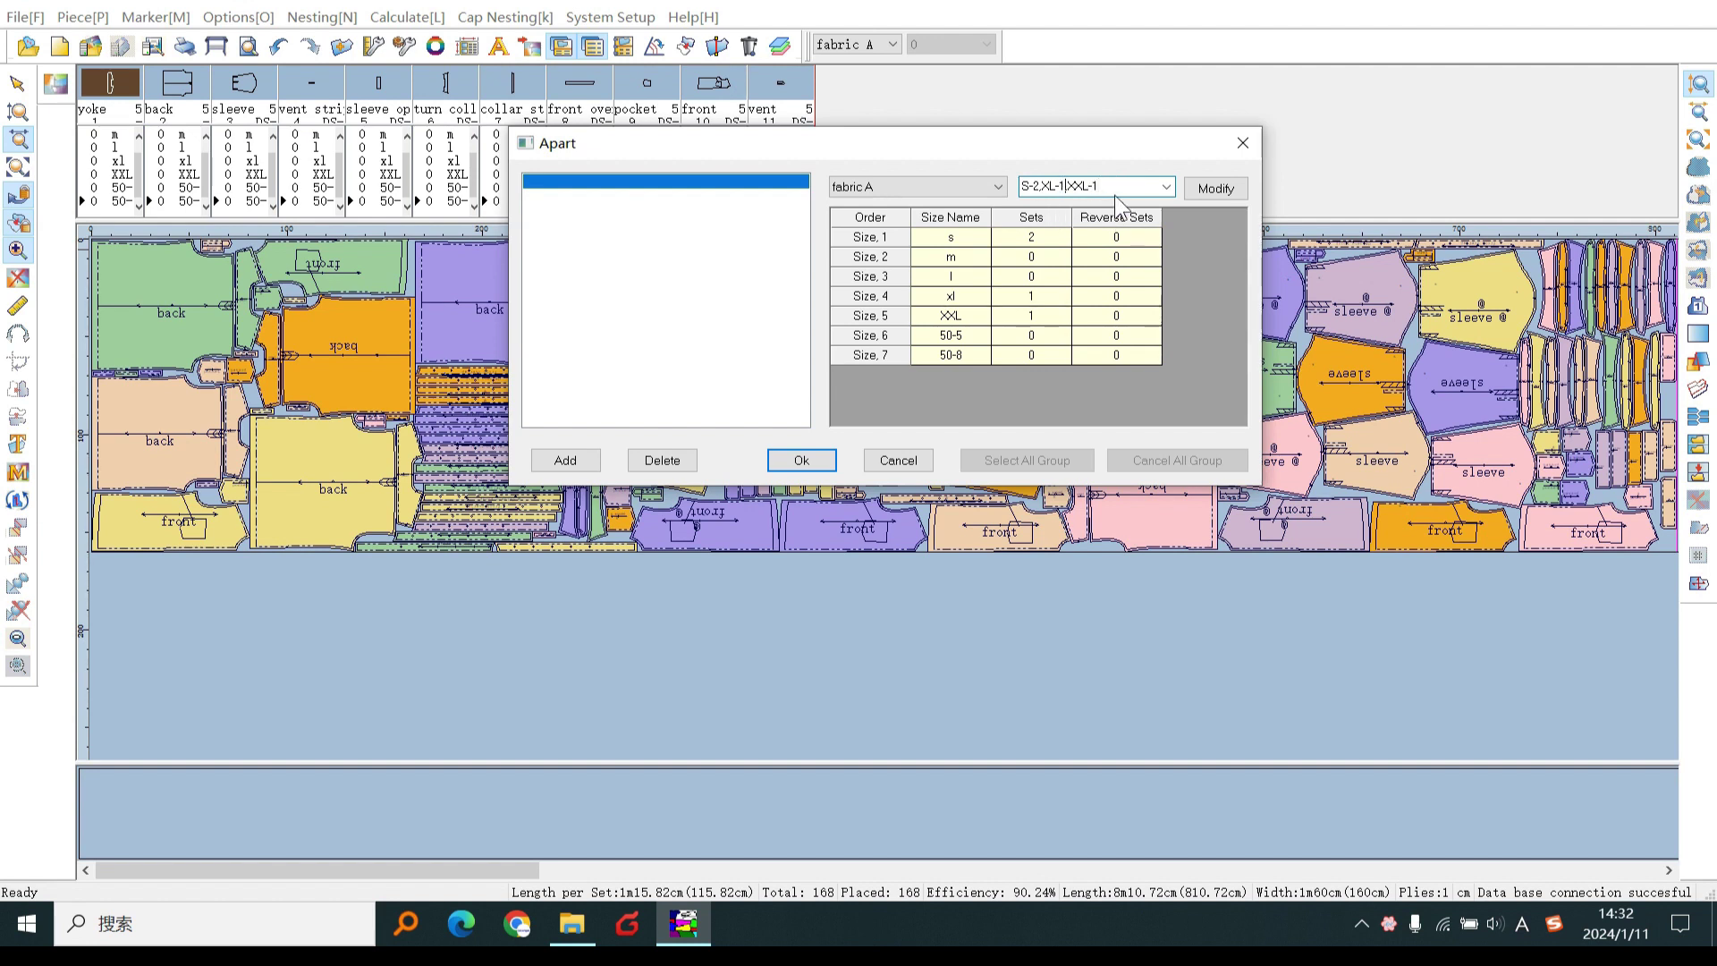
- Store the S-2,XL-1,XXL-1 group and split the marker, accepting the over-row warning
{"action": "left_click", "coordinate": [1214, 189]}
{"action": "left_click", "coordinate": [801, 460]}
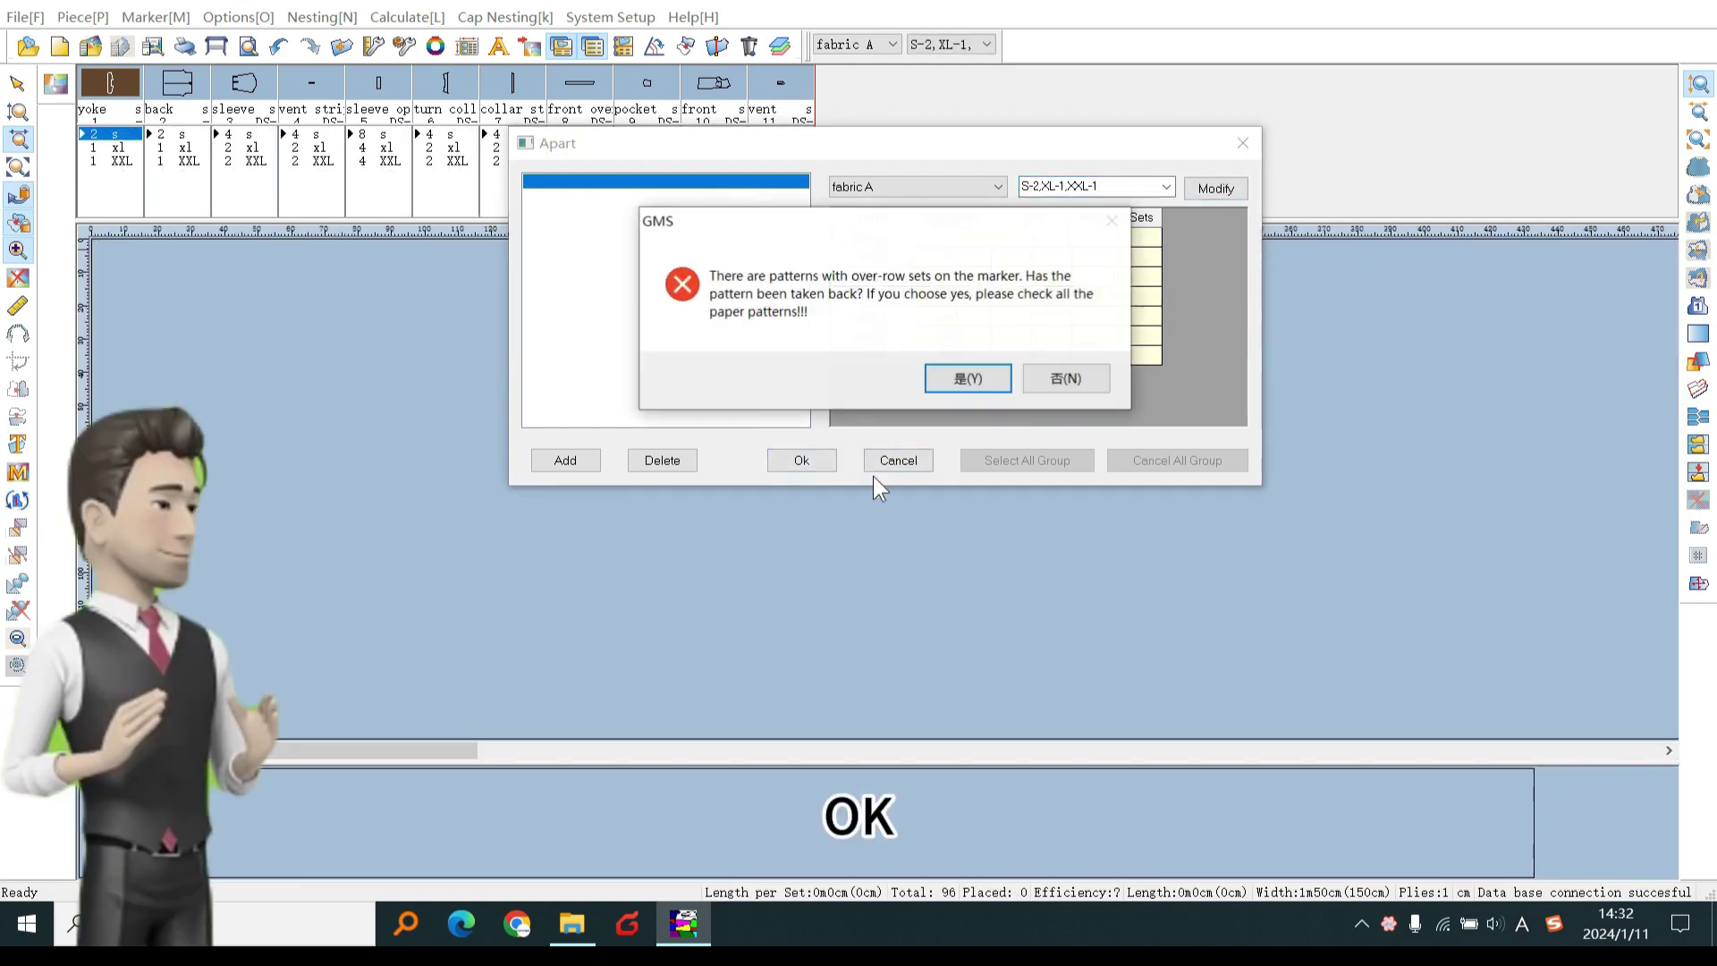
{"action": "left_click", "coordinate": [964, 376]}
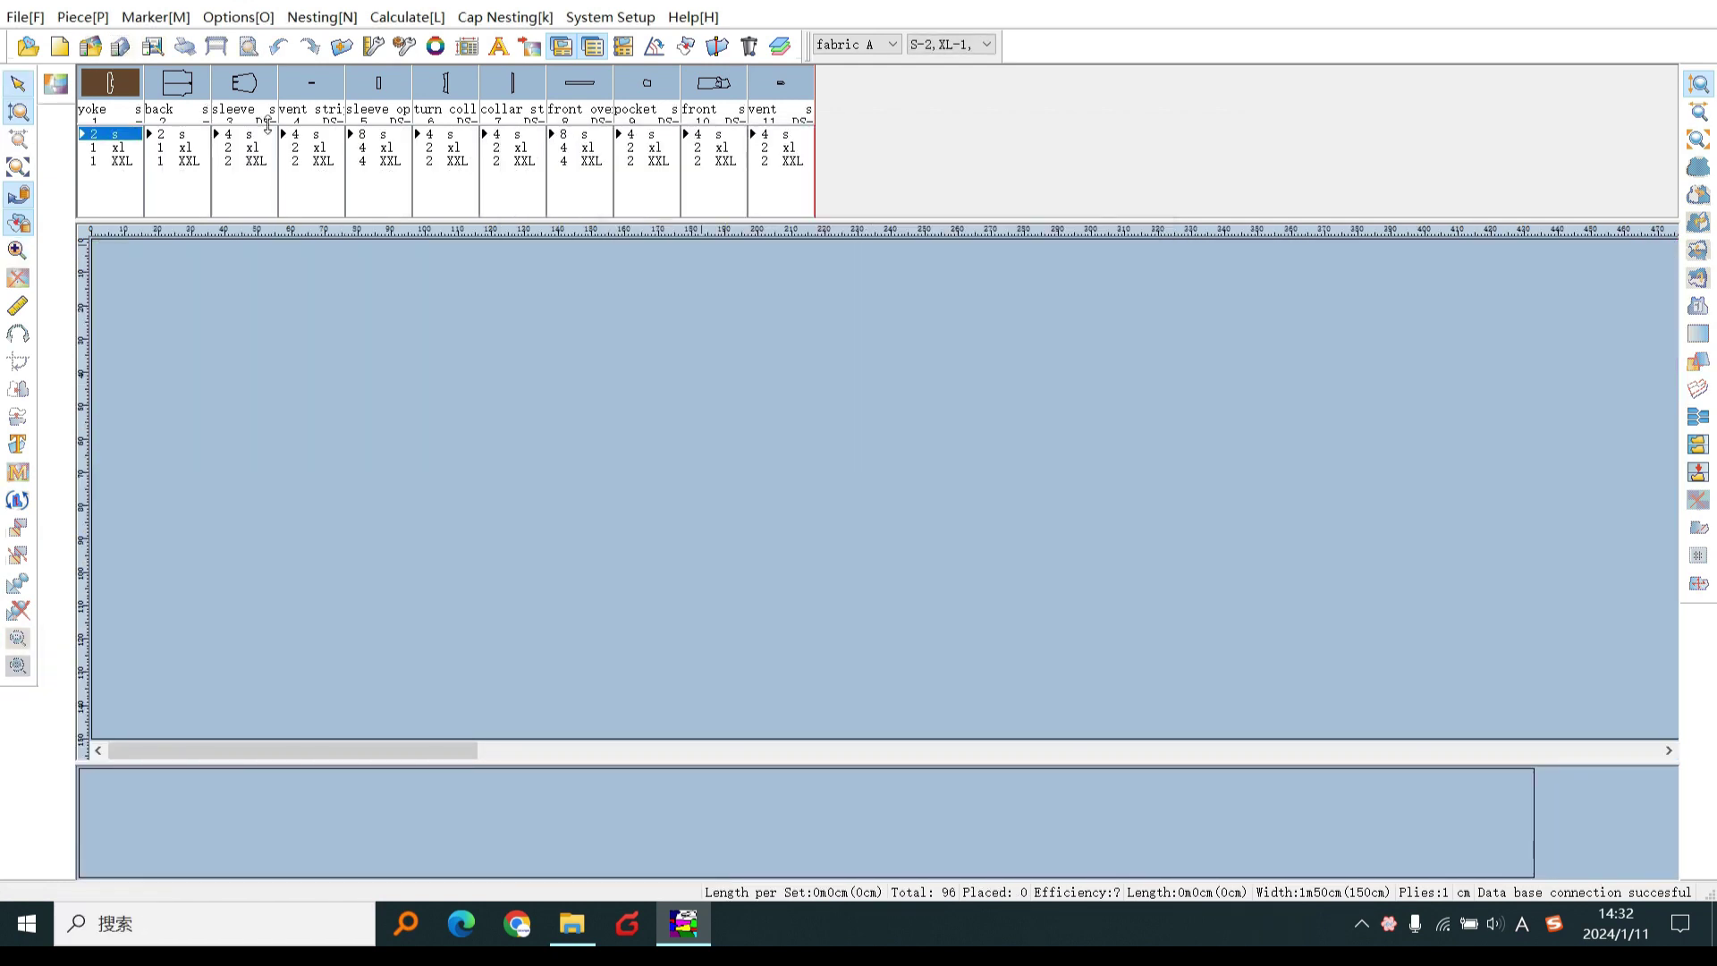
- Super-nest the S-2,M-2 marker to 88.87% efficiency over 420.33 cm
{"action": "left_click", "coordinate": [943, 41]}
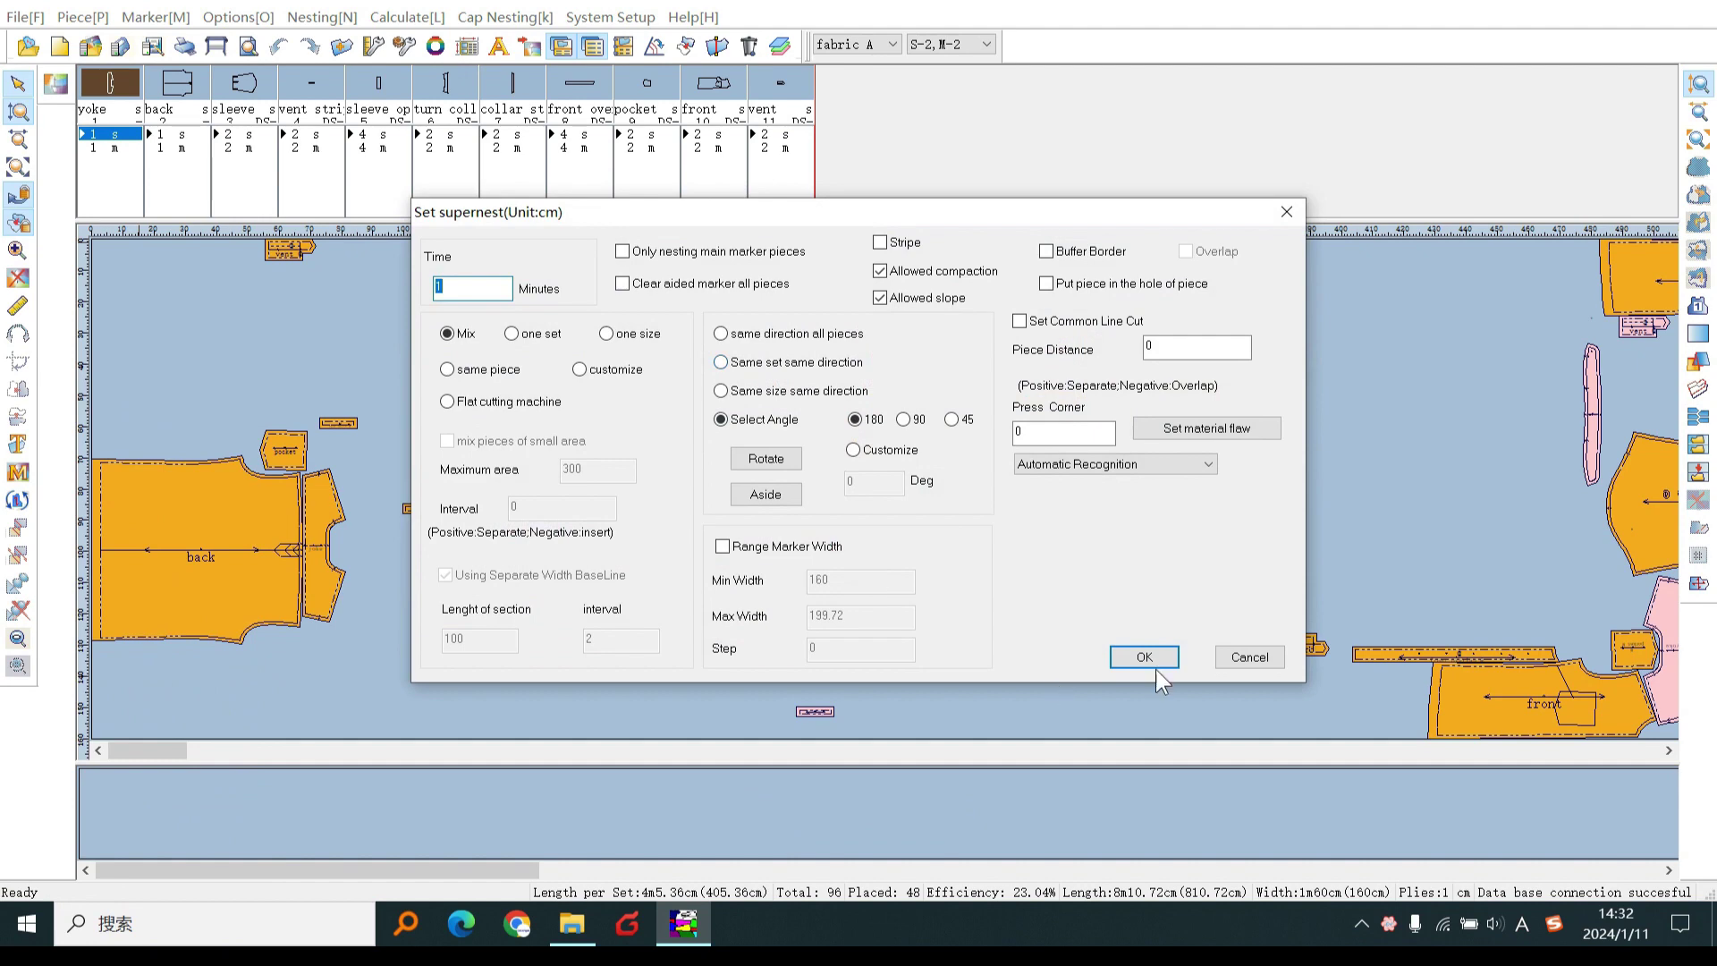
{"action": "left_click", "coordinate": [1156, 666]}
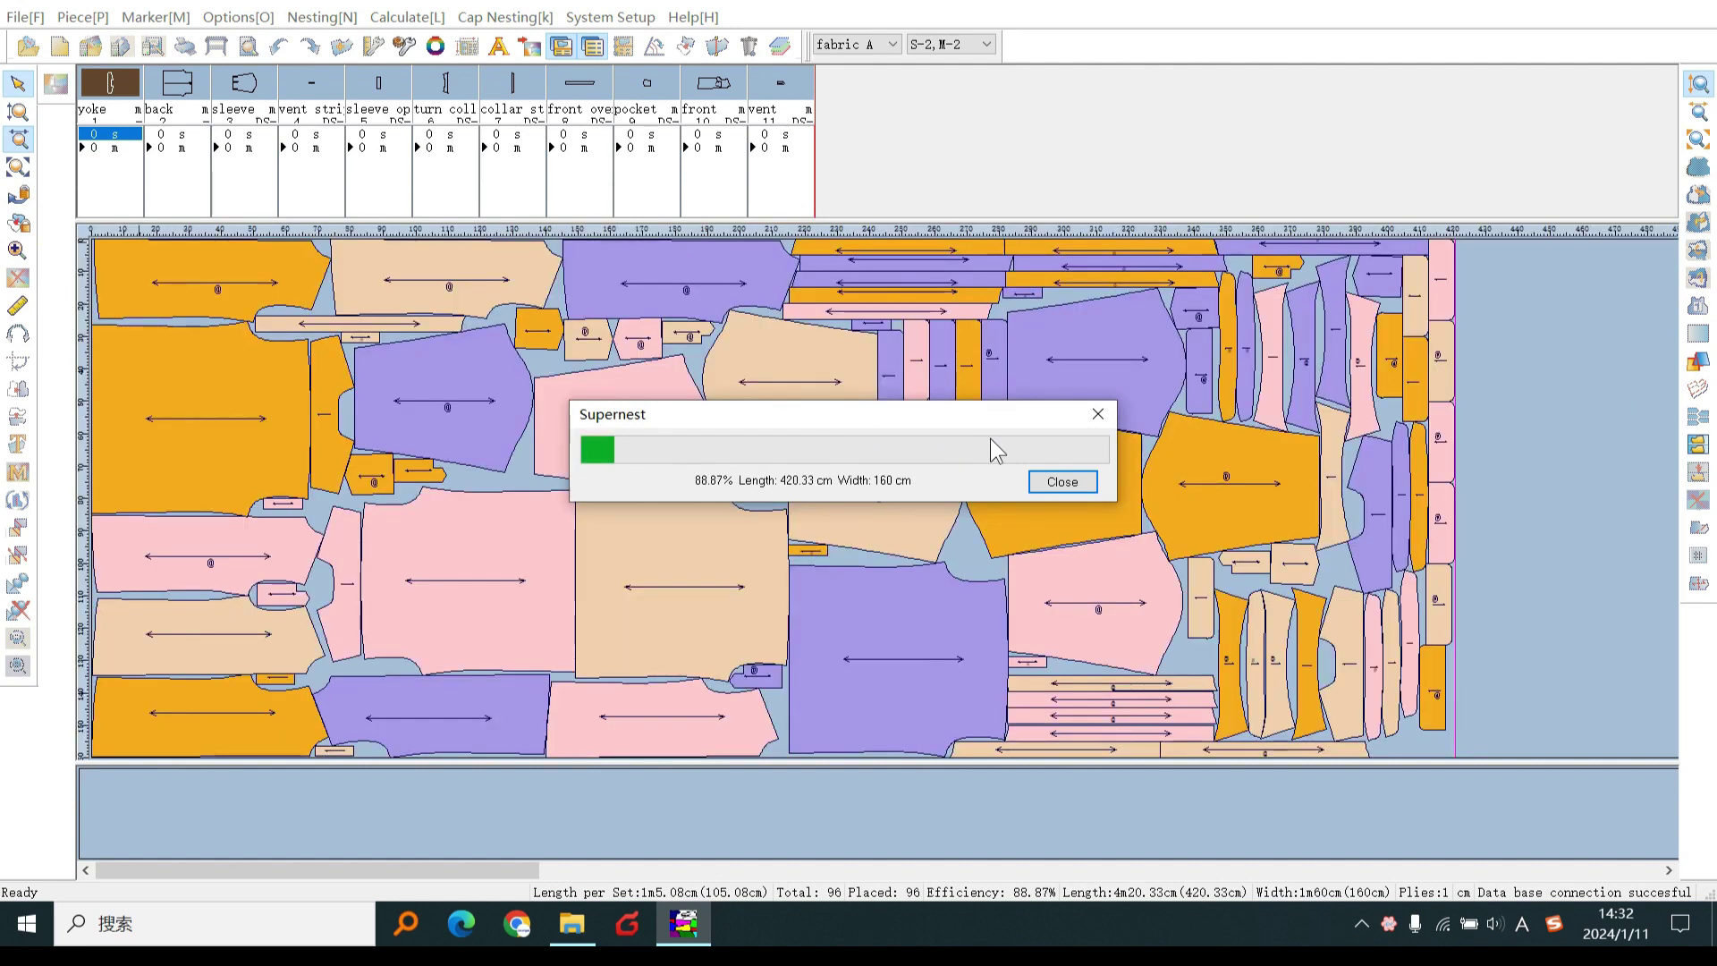
{"action": "left_click", "coordinate": [1061, 482]}
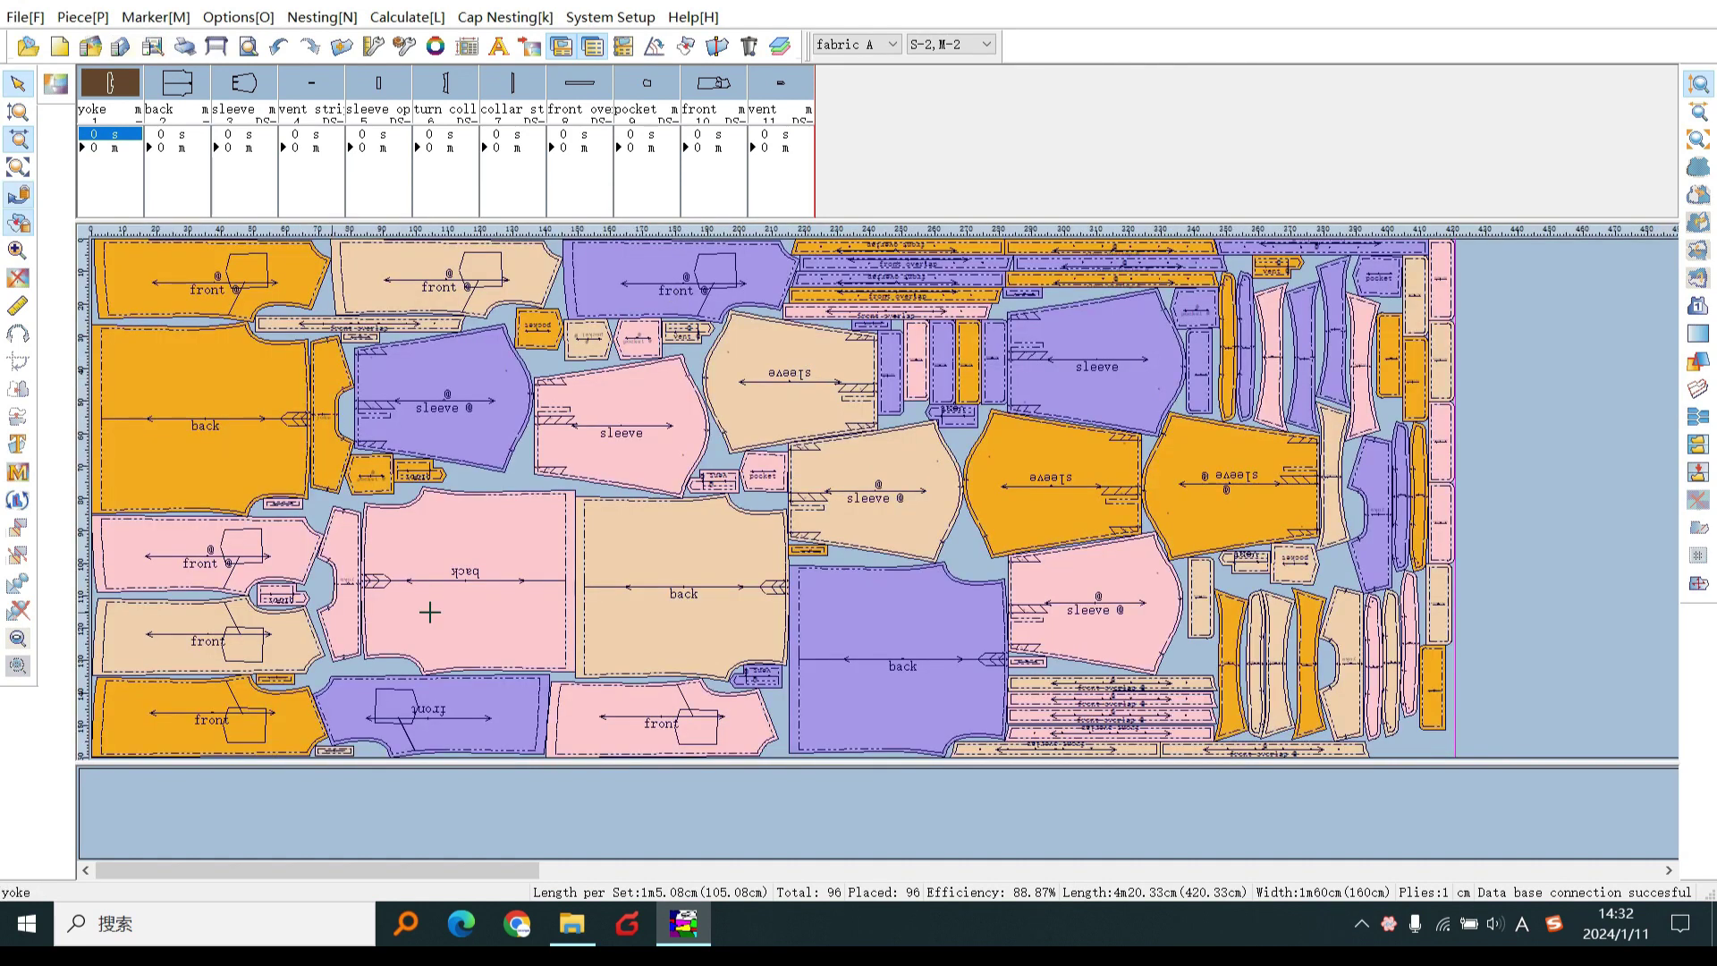
{"action": "left_click", "coordinate": [937, 46]}
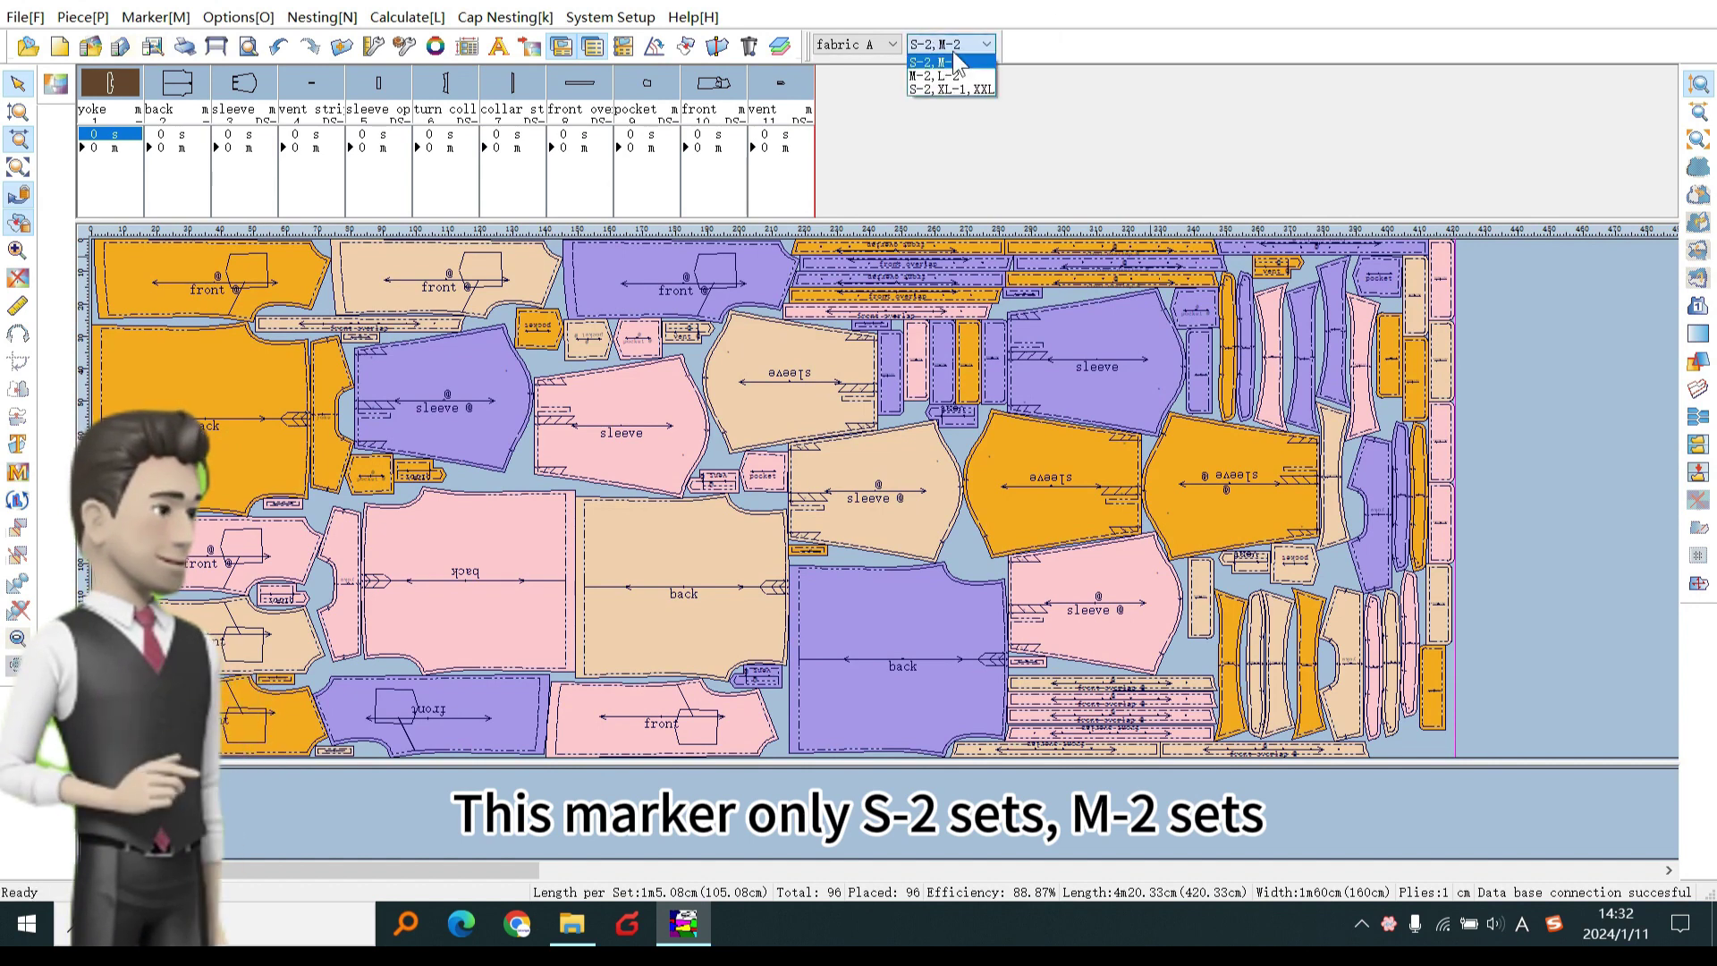
- Super-nest the M-2,L-2 marker (88.71%, 469.96 cm), then load the S-2,XL-1,XXL-1 marker
{"action": "left_click", "coordinate": [948, 76]}
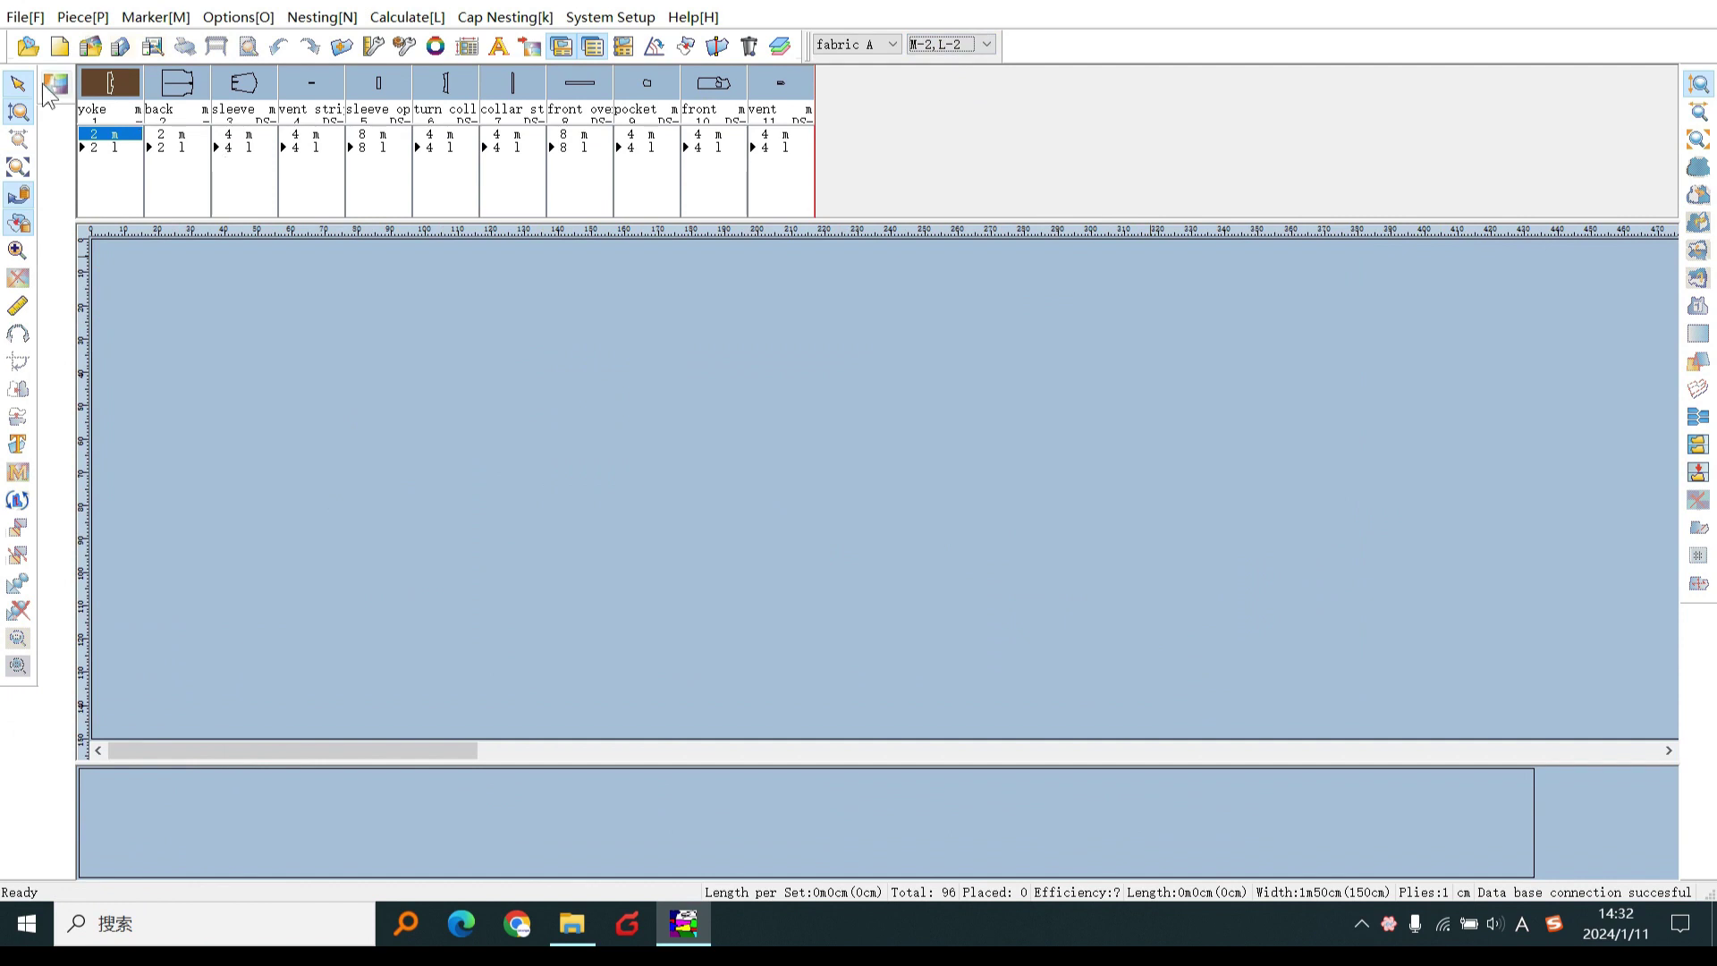
{"action": "key", "text": "F5"}
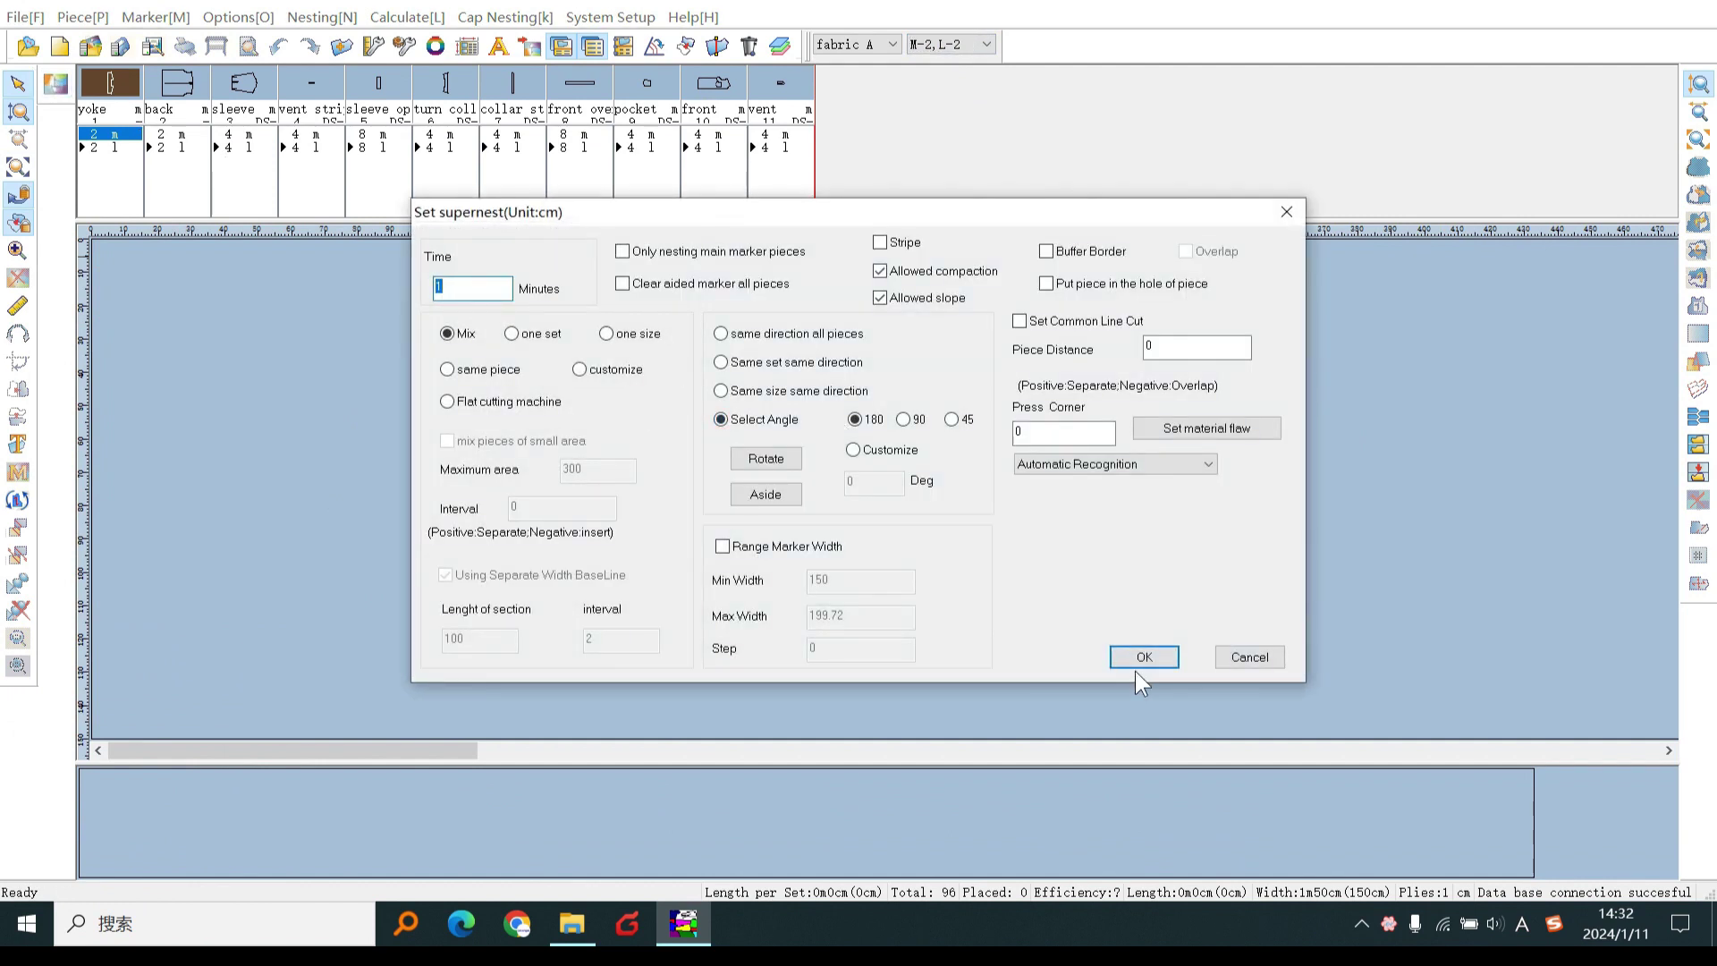
{"action": "left_click", "coordinate": [1136, 671]}
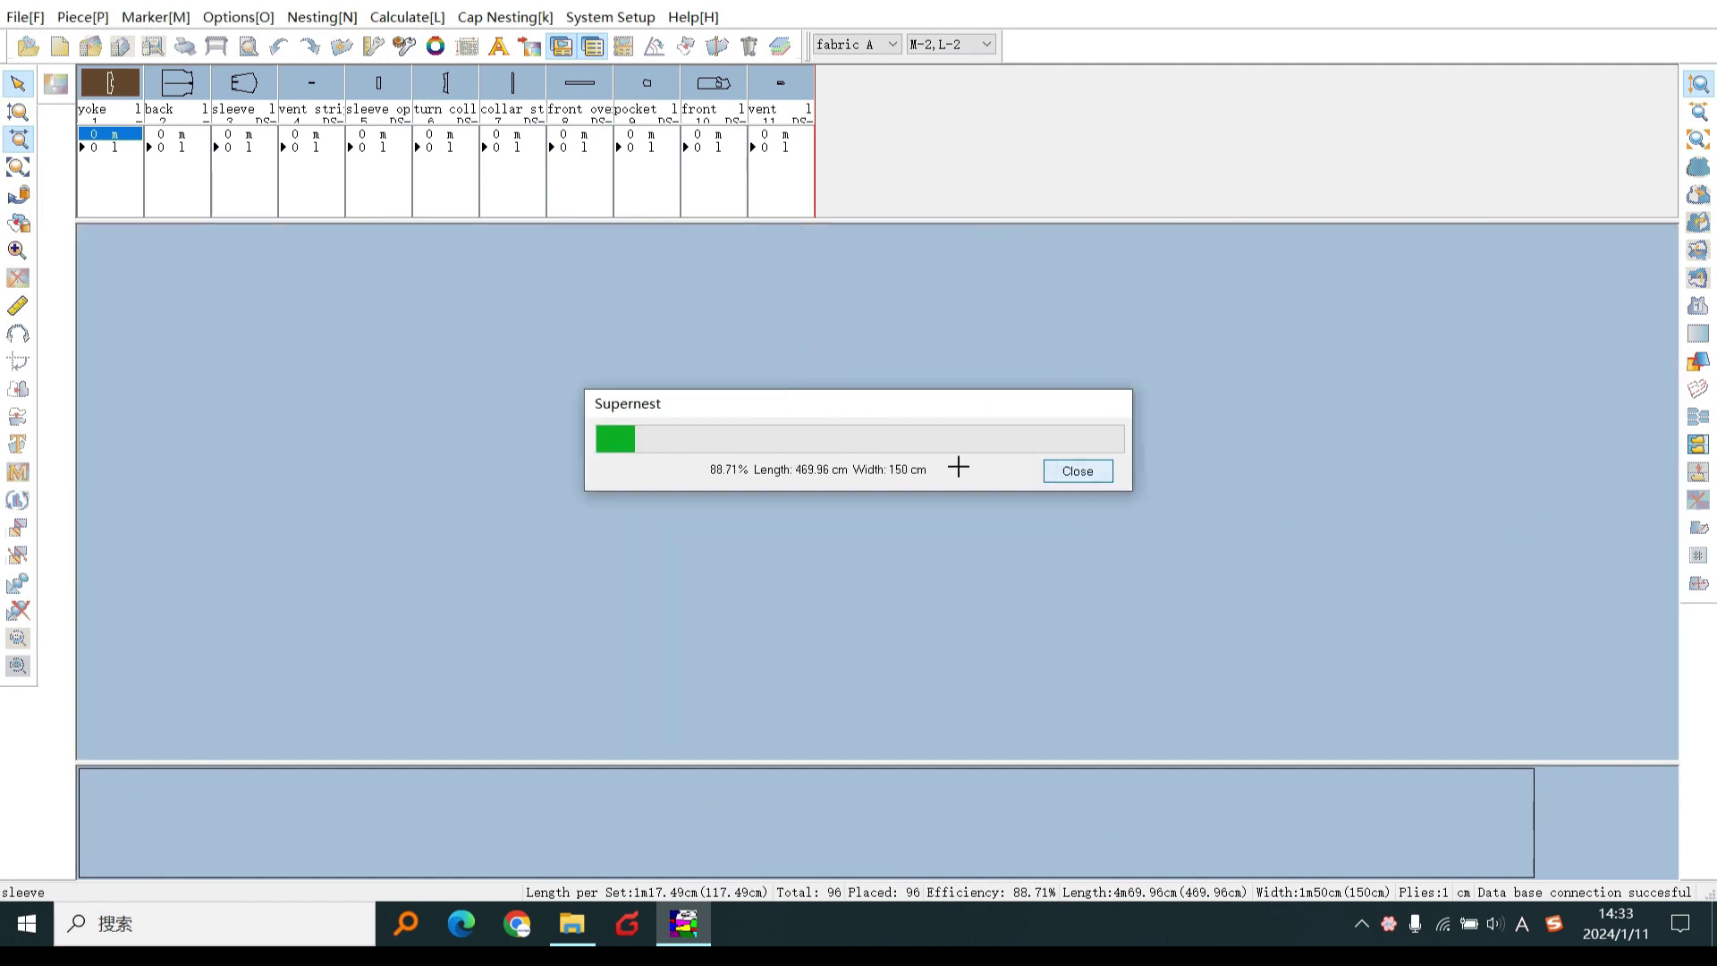
{"action": "left_click", "coordinate": [958, 472]}
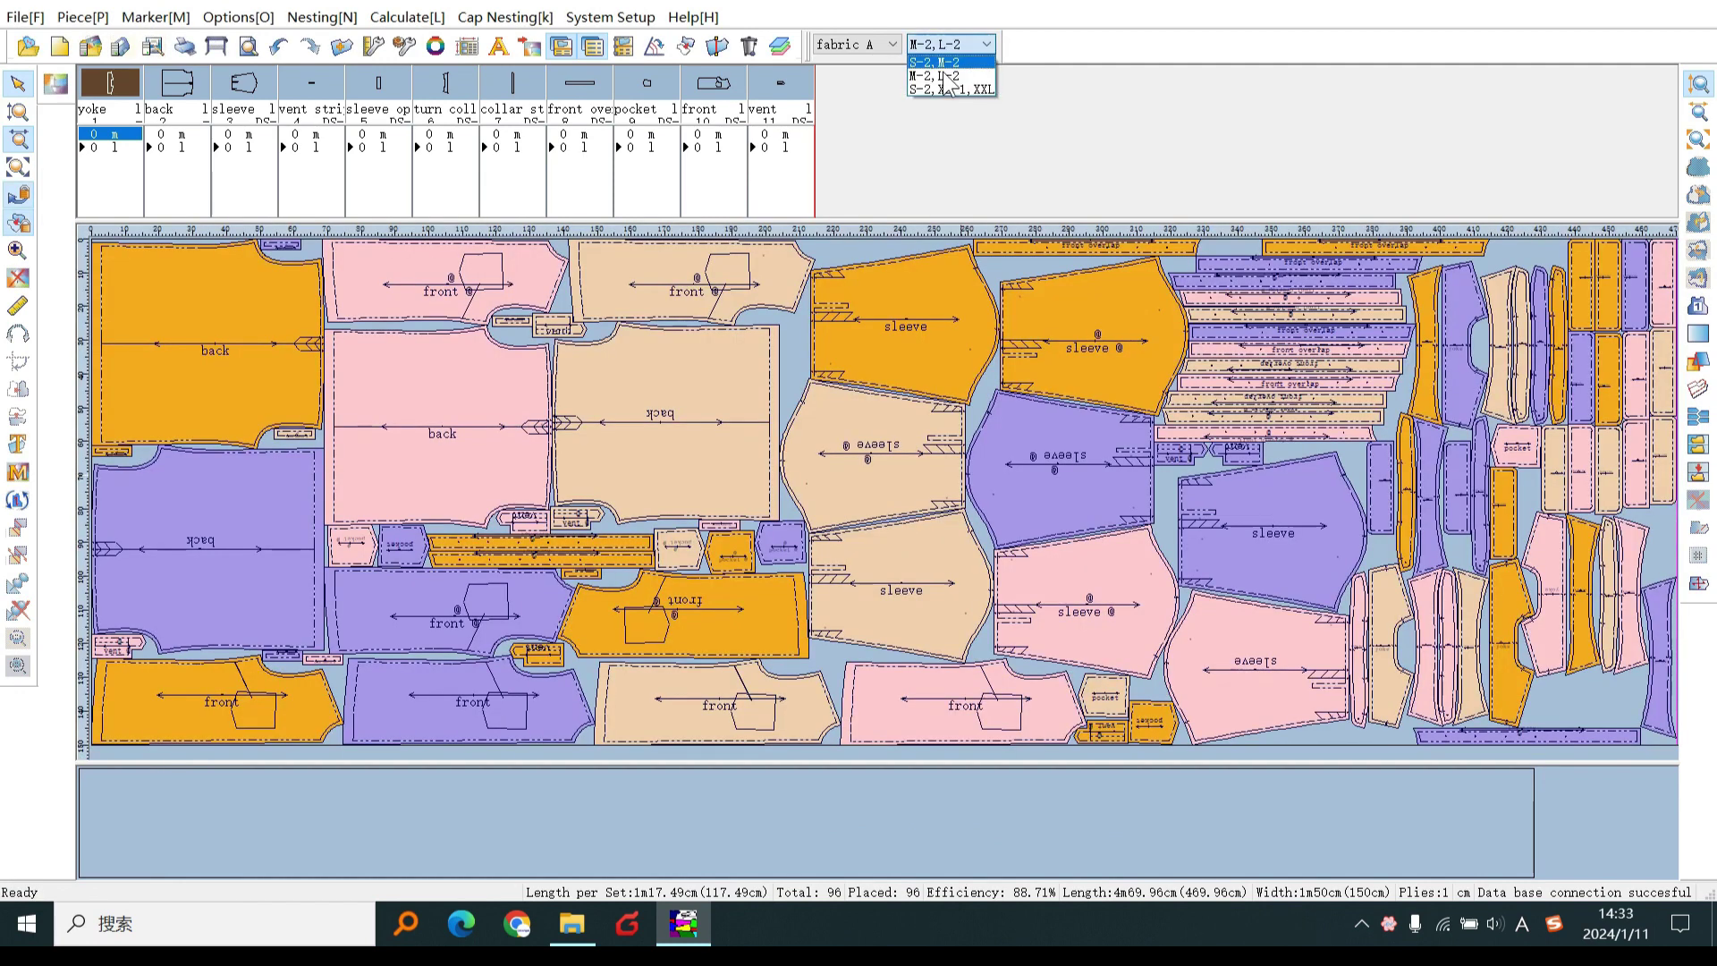
{"action": "left_click", "coordinate": [946, 89]}
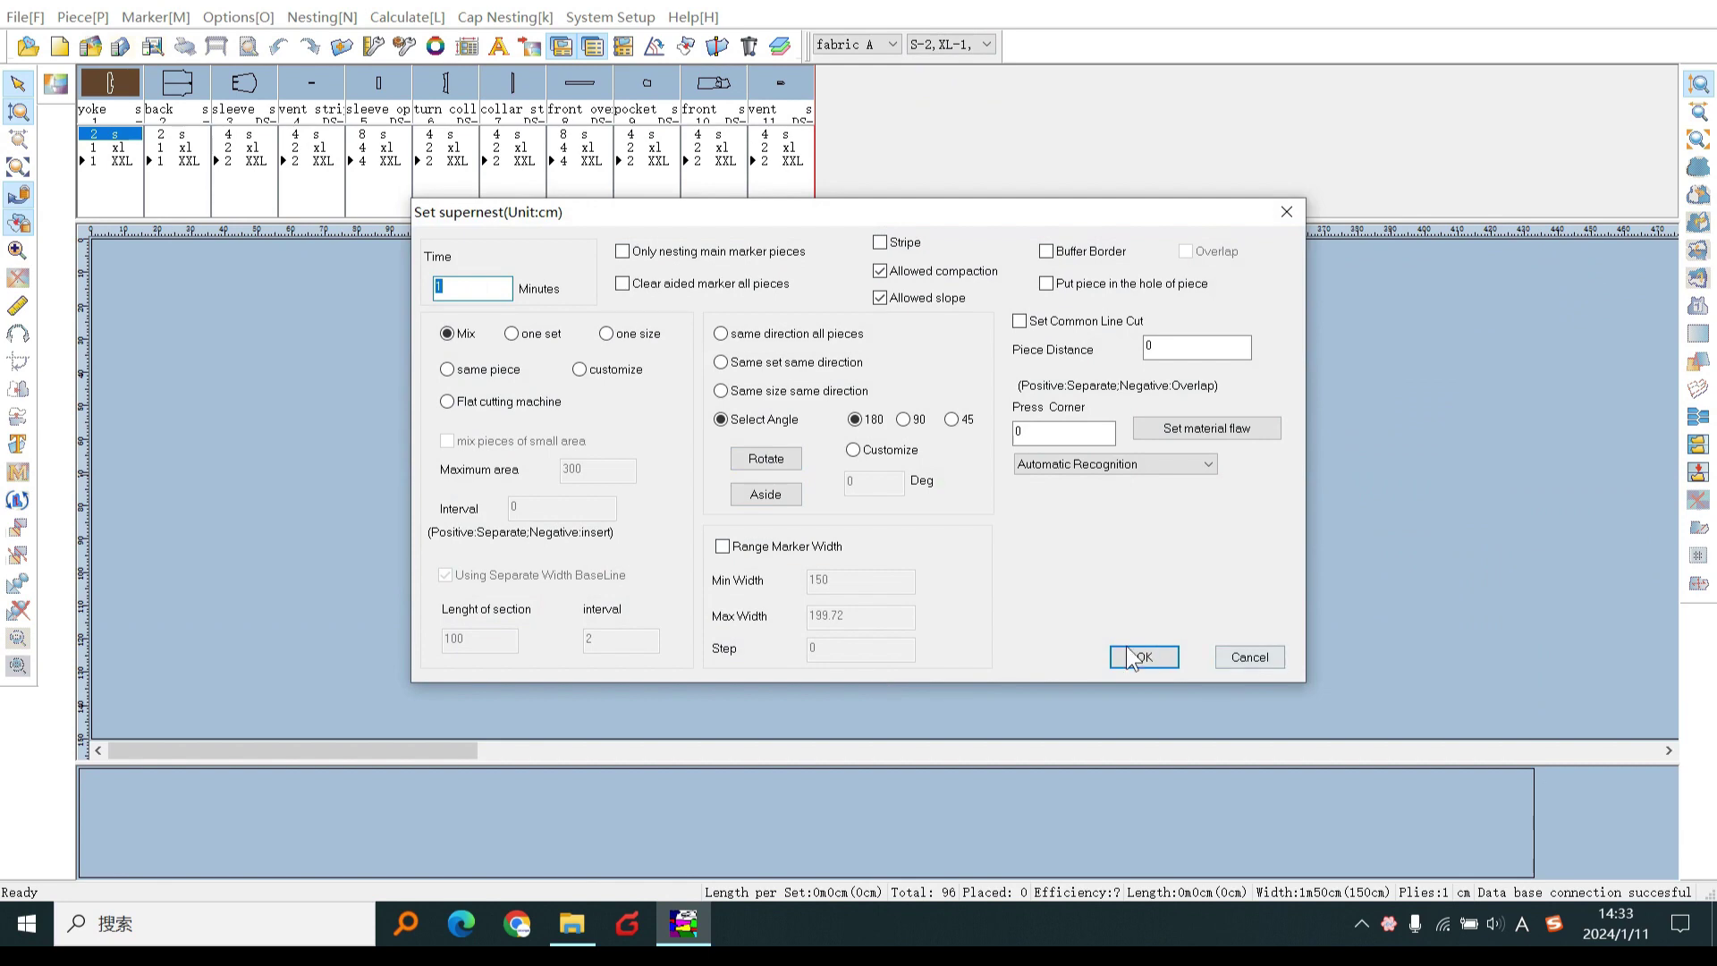
- Super-nest S-2,XL-1,XXL-1 (89.16%, 473.4 cm), save as MARKER FILE, then revisit S-2,M-2 and M-2,L-2
{"action": "left_click", "coordinate": [1138, 658]}
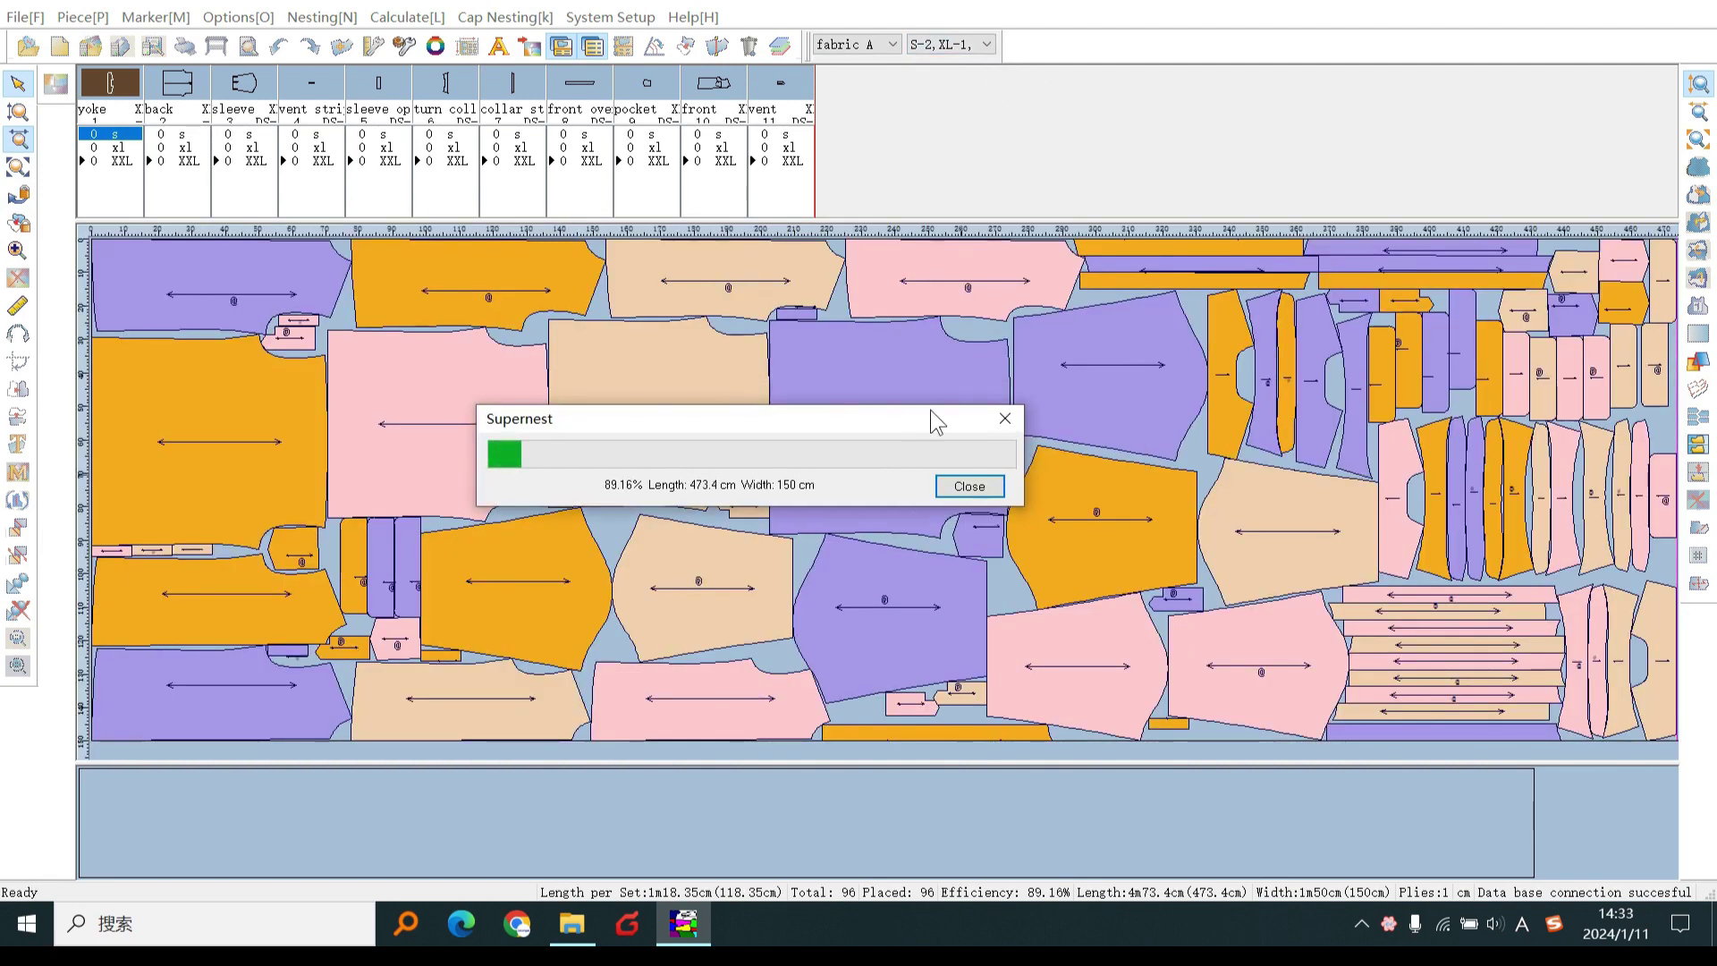
{"action": "left_click", "coordinate": [1077, 471]}
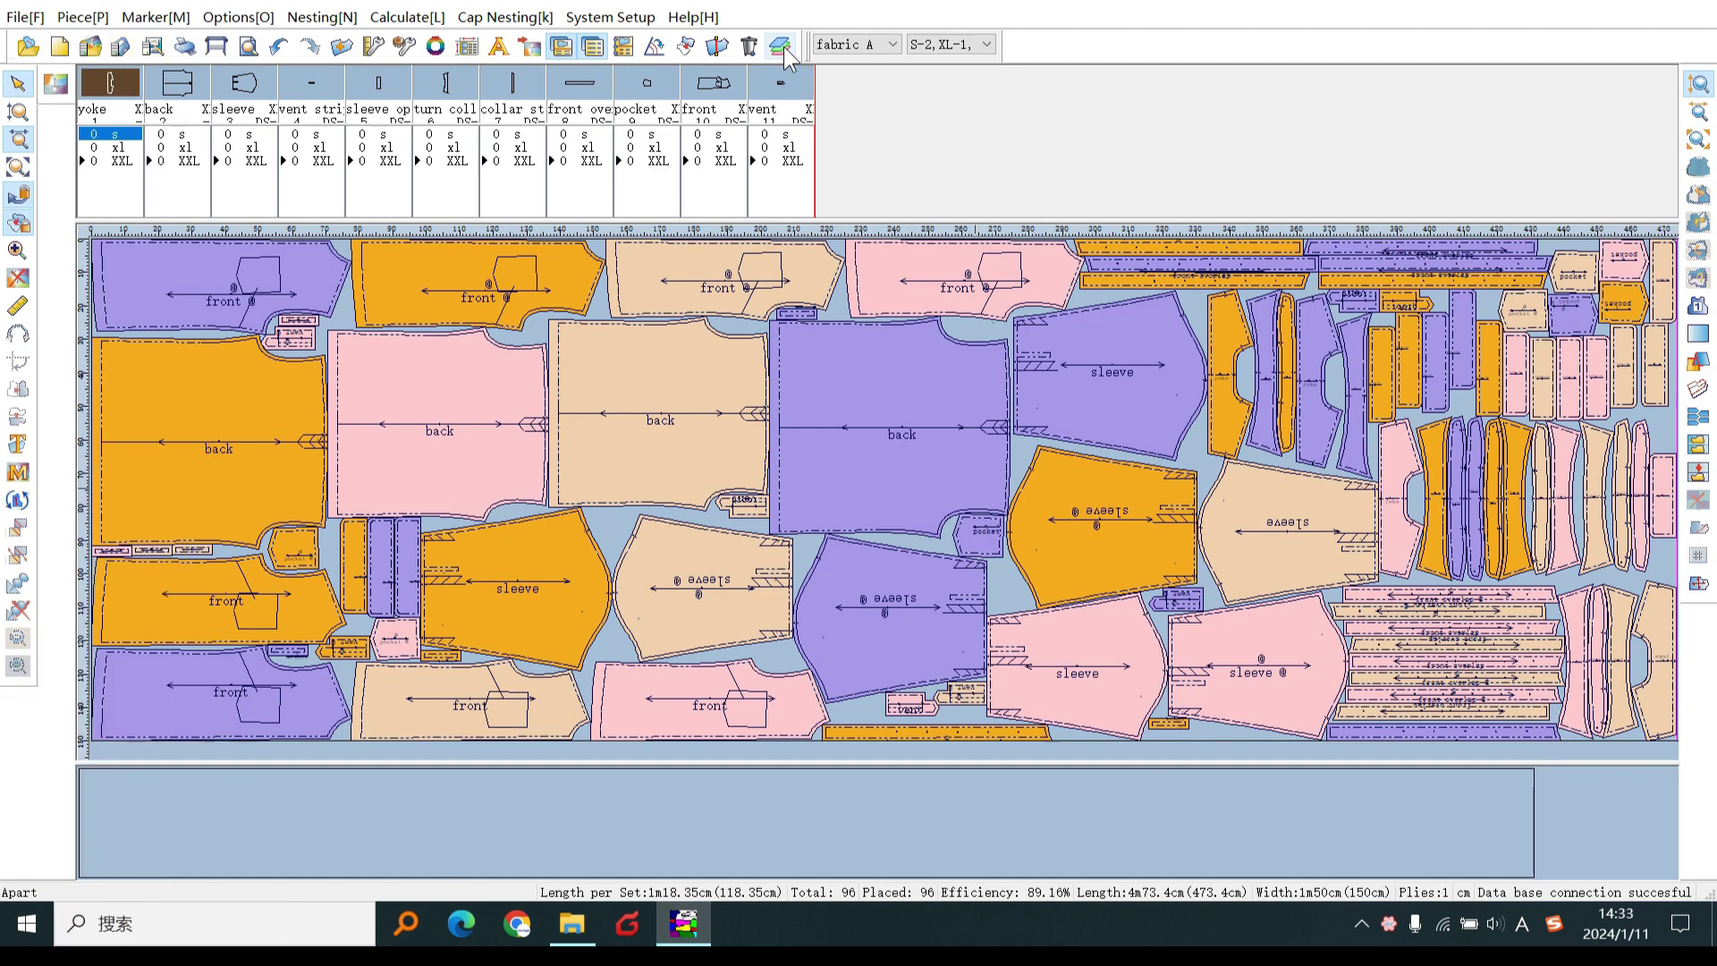
{"action": "left_click", "coordinate": [25, 16]}
{"action": "left_click", "coordinate": [88, 170]}
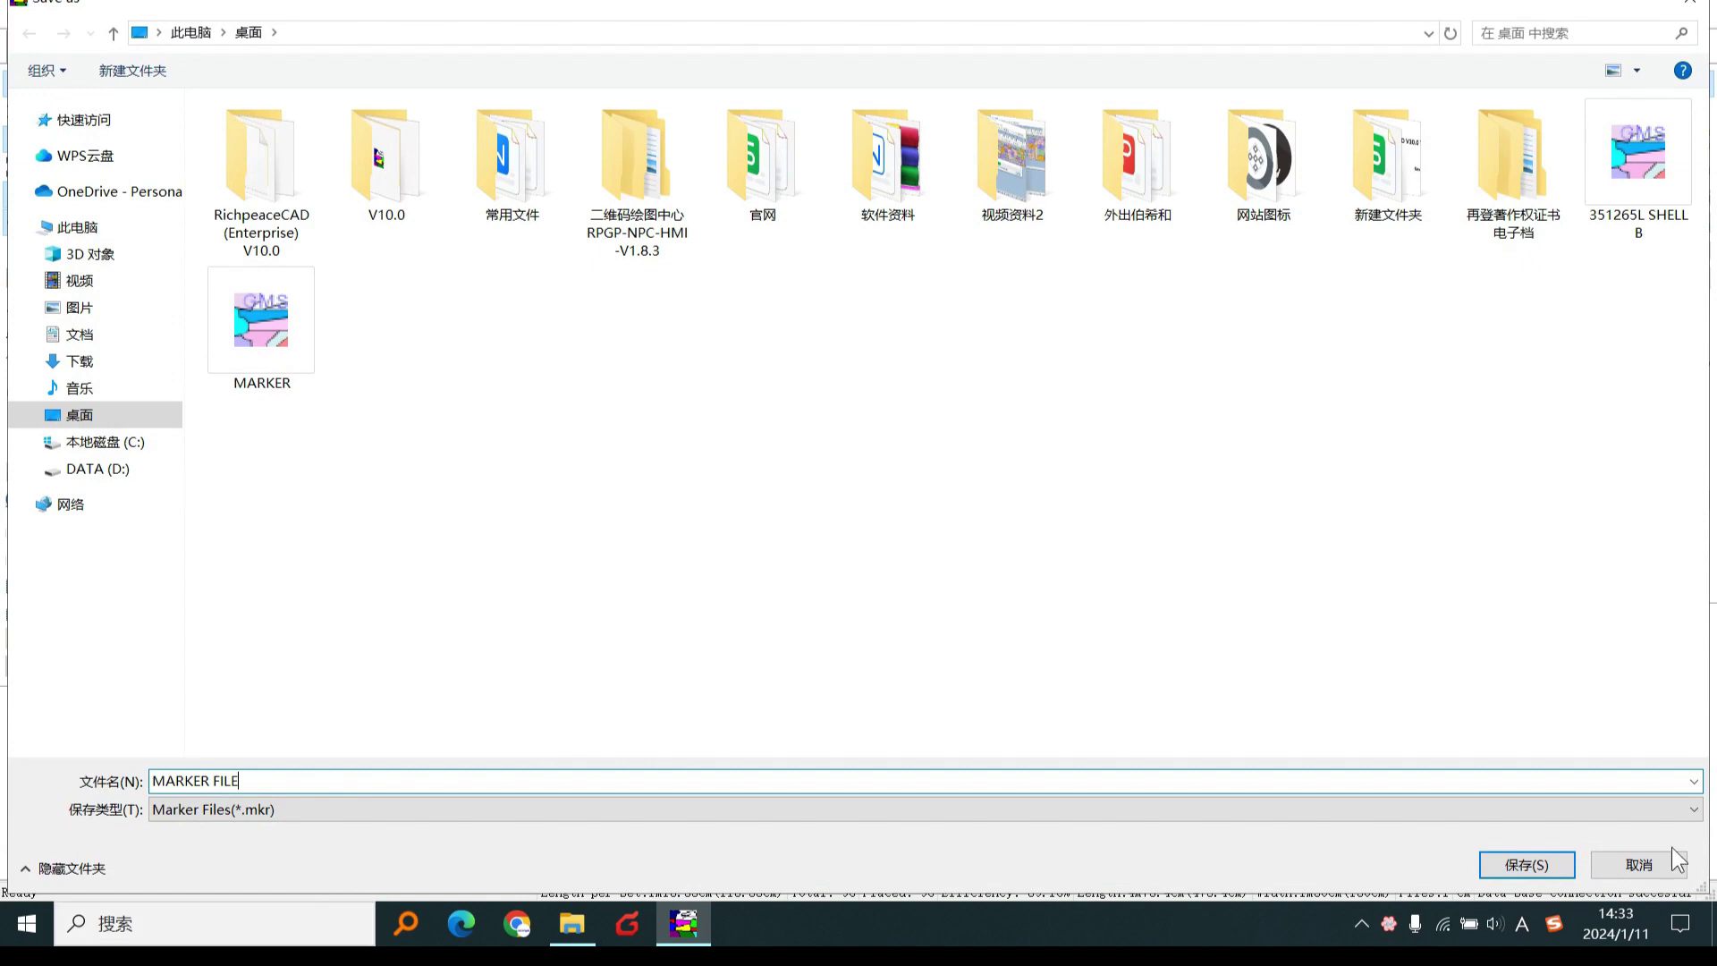
{"action": "left_click", "coordinate": [1528, 866]}
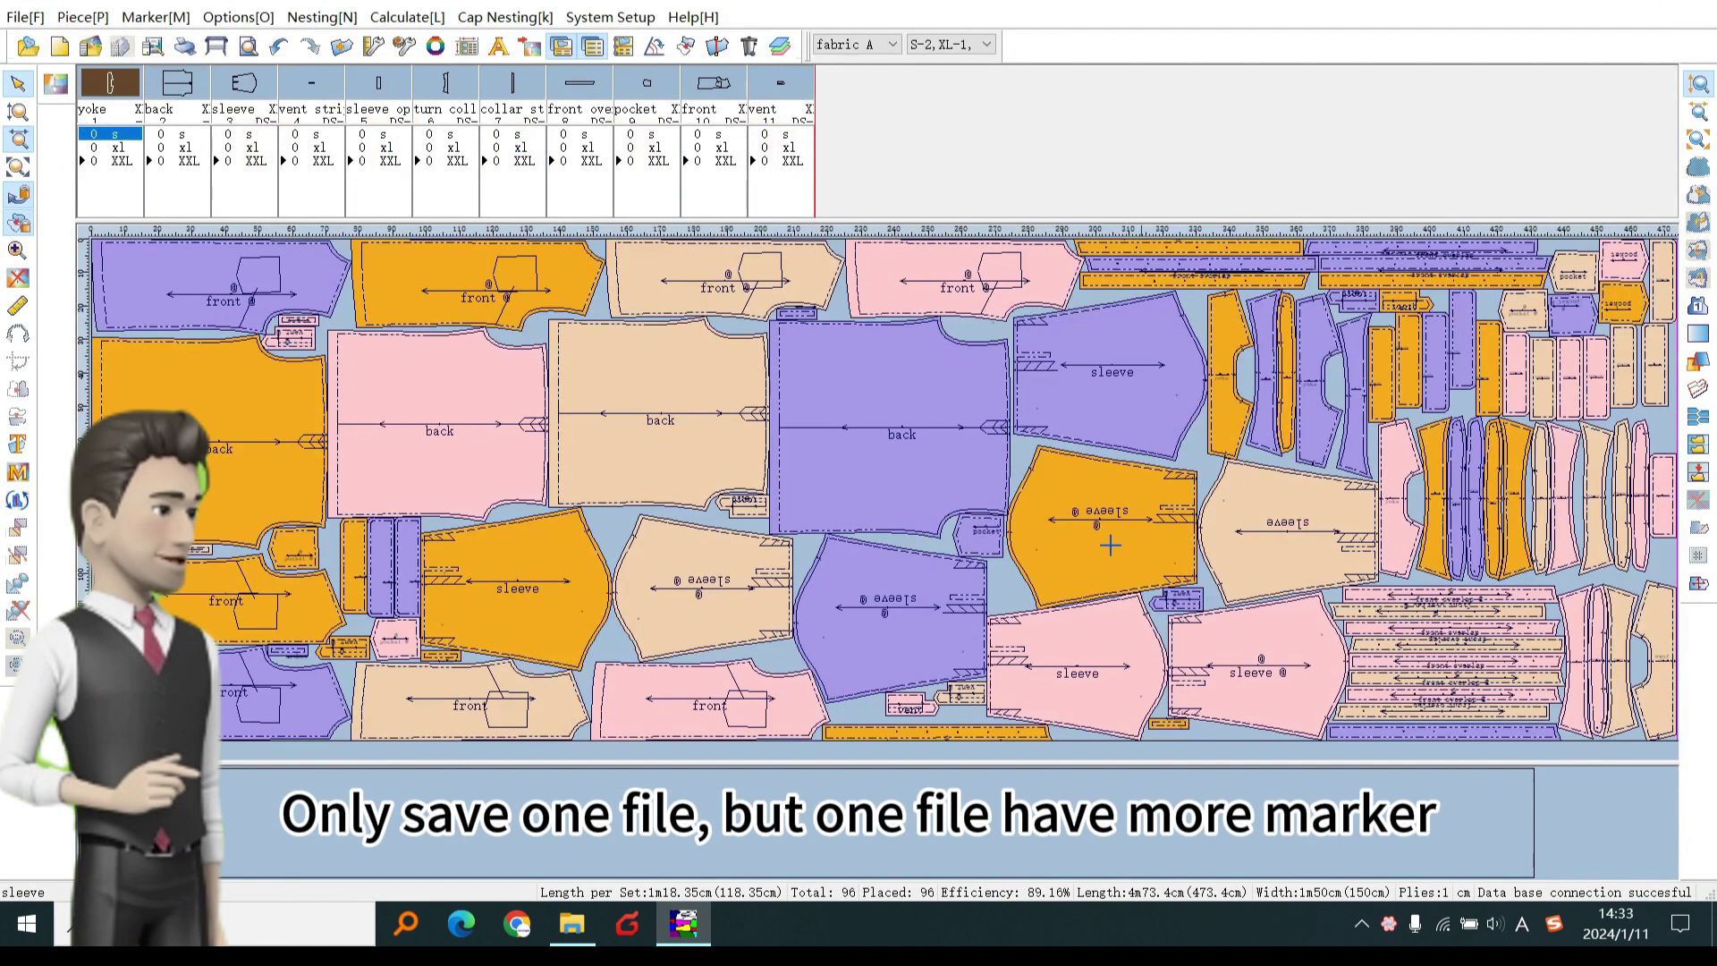
{"action": "left_click", "coordinate": [960, 62]}
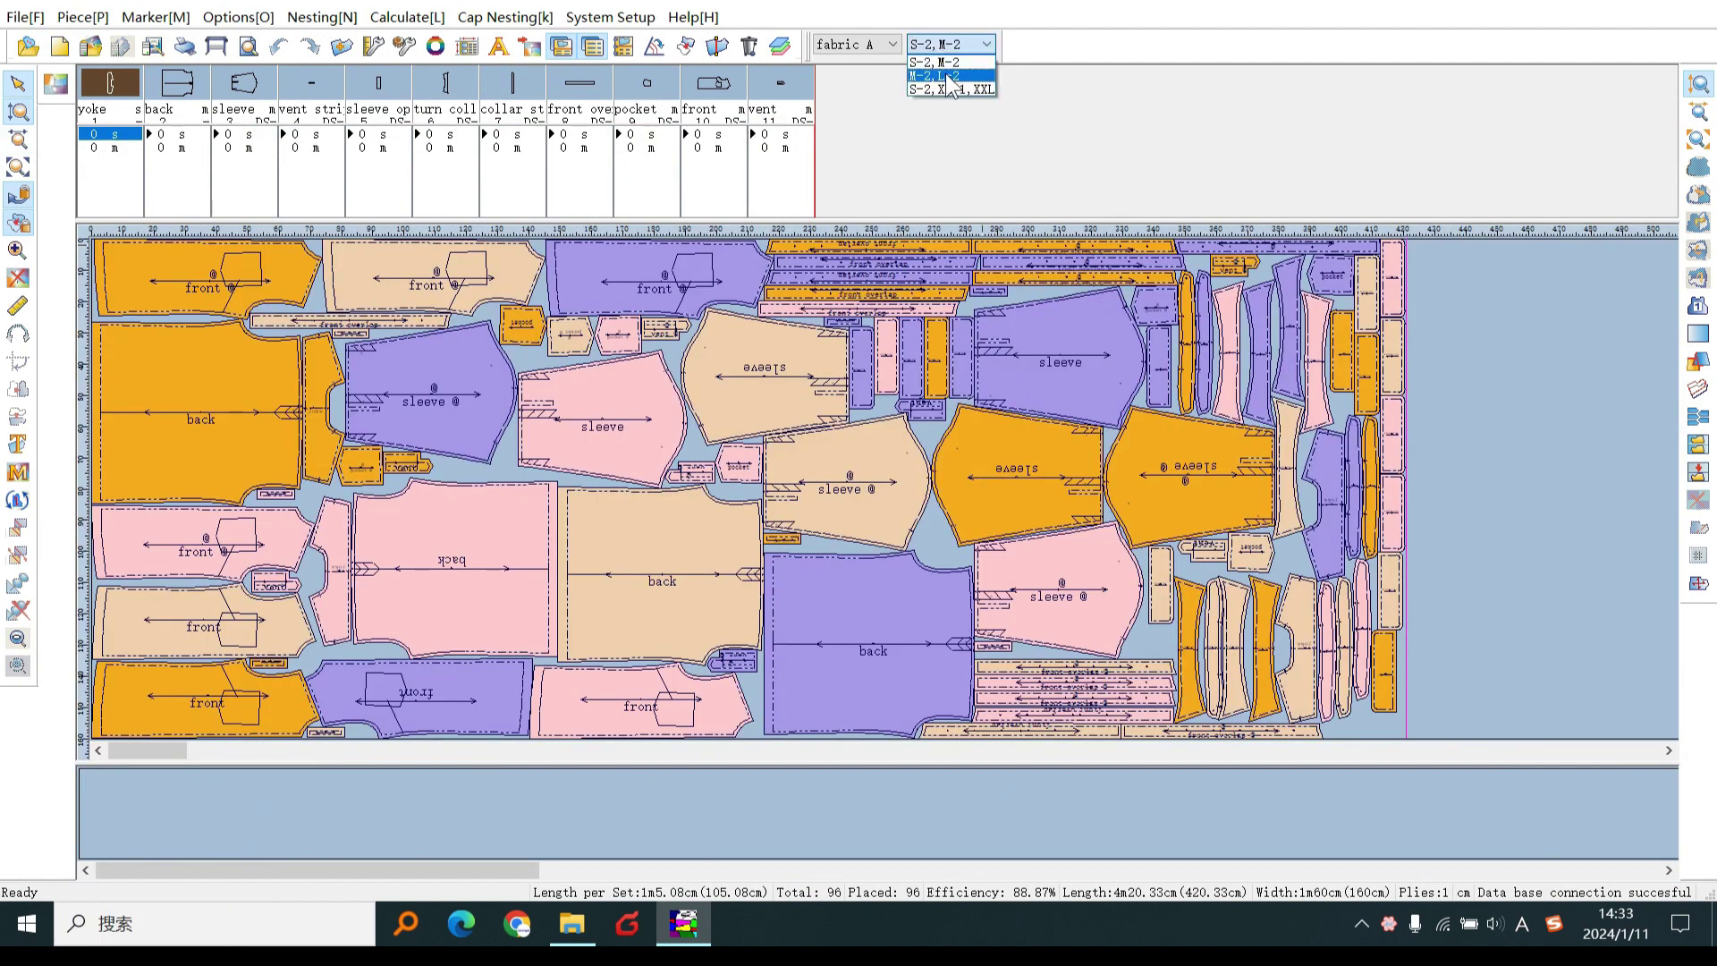
{"action": "left_click", "coordinate": [947, 77]}
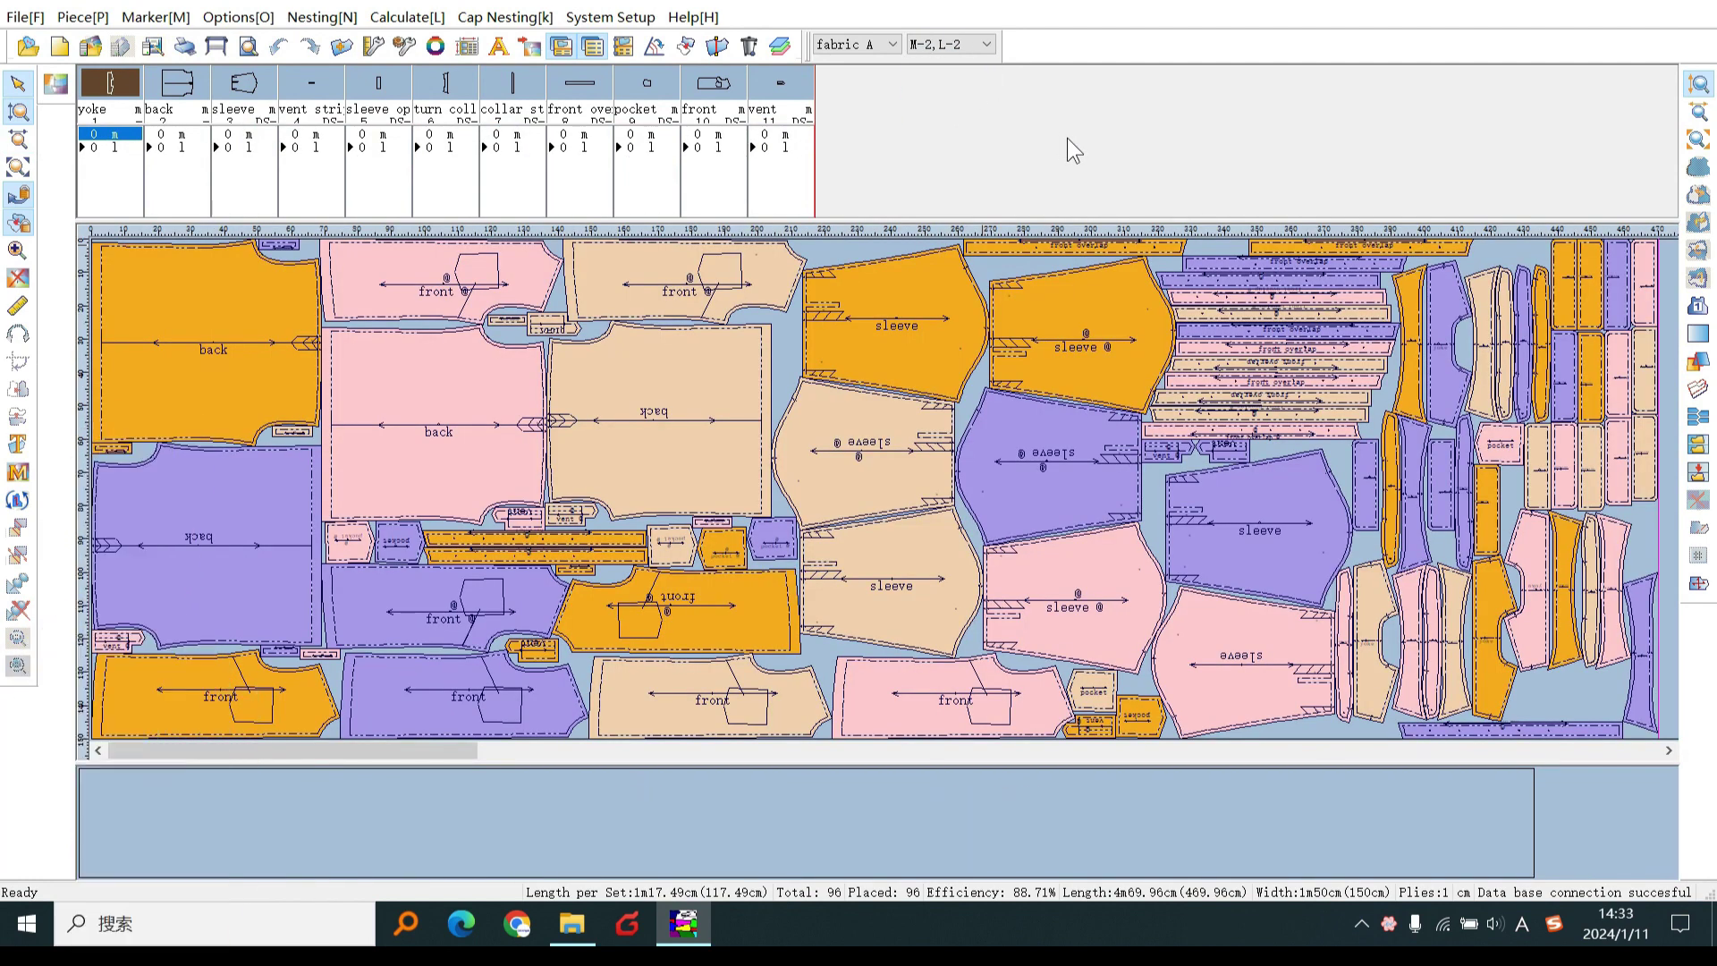